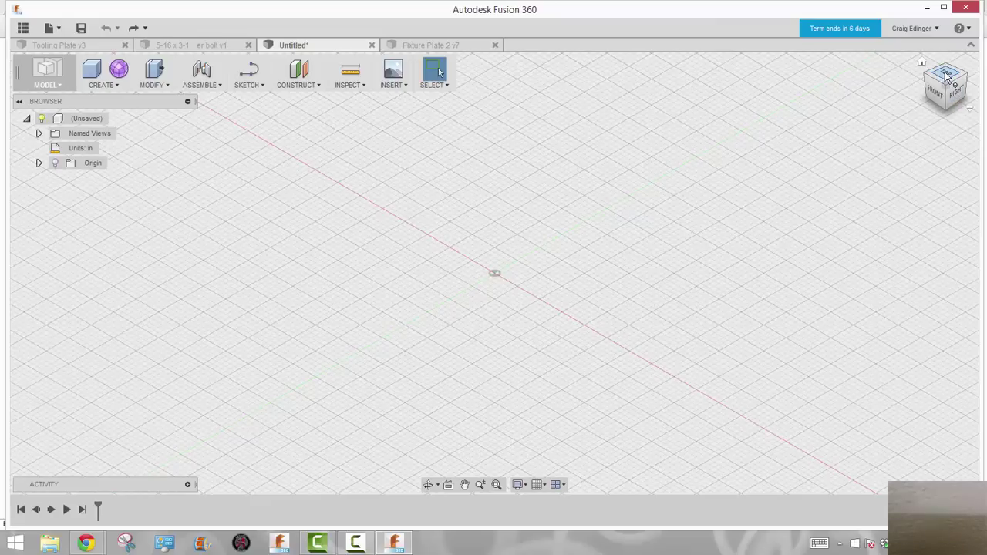
- Sketch a two-point rectangle on the horizontal origin plane, starting at the origin, 6 in wide and 3 in high
{"action": "left_click", "coordinate": [947, 75]}
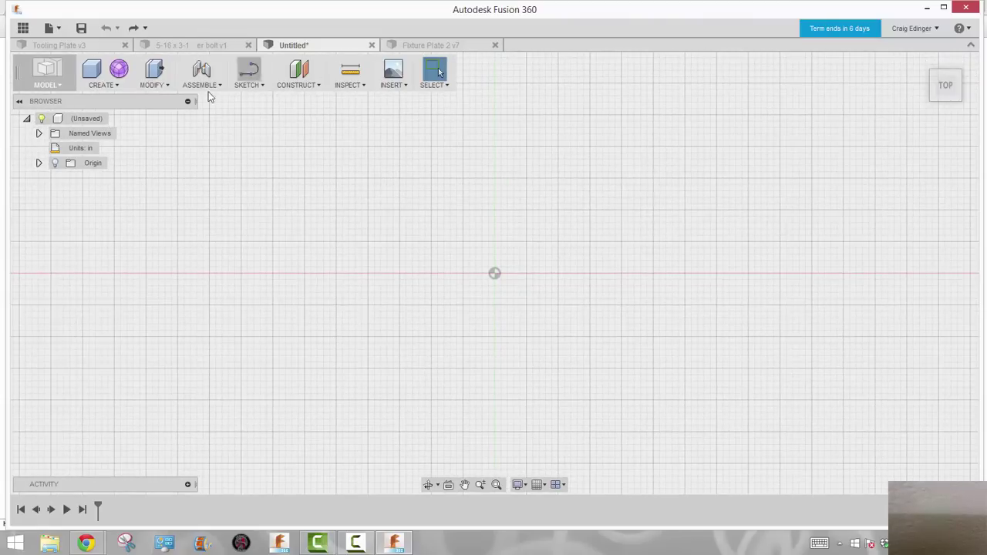
{"action": "left_click", "coordinate": [247, 85]}
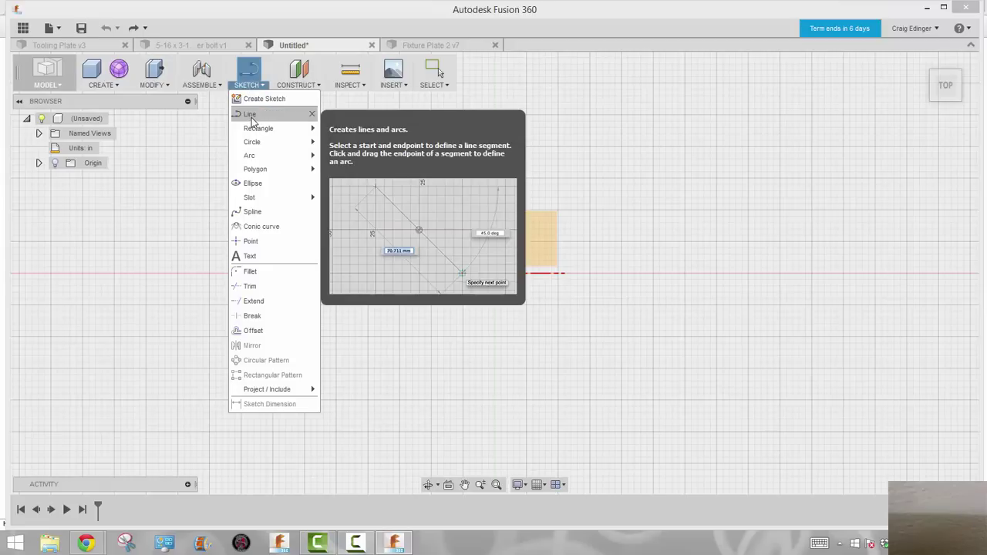
{"action": "mouse_move", "coordinate": [258, 131]}
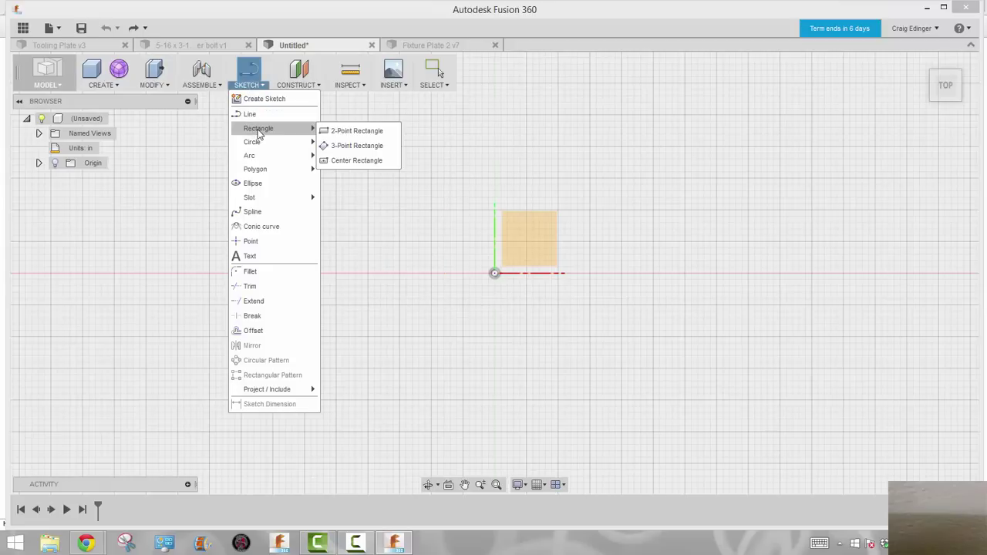
{"action": "left_click", "coordinate": [337, 133]}
{"action": "left_click", "coordinate": [530, 228]}
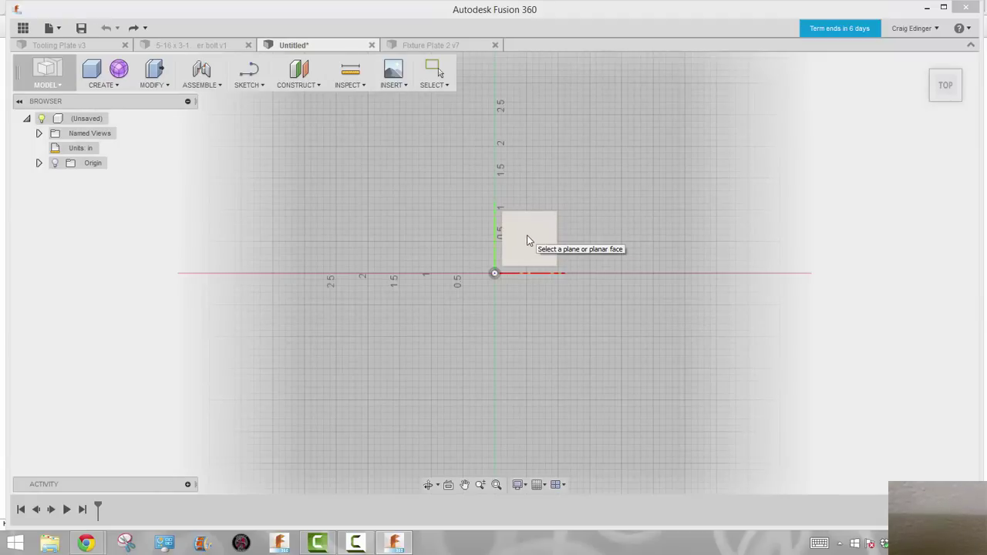
{"action": "left_click", "coordinate": [527, 240]}
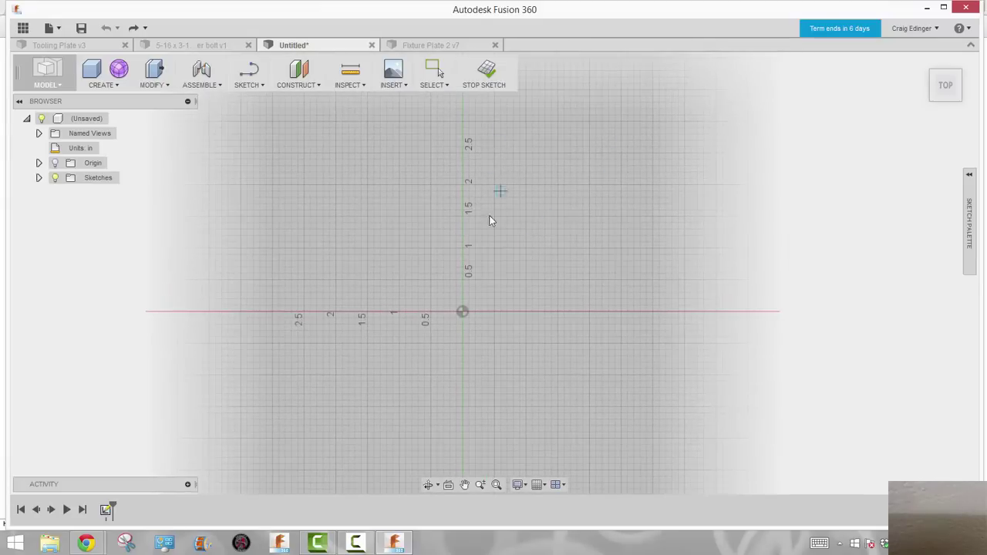
{"action": "left_click", "coordinate": [463, 312]}
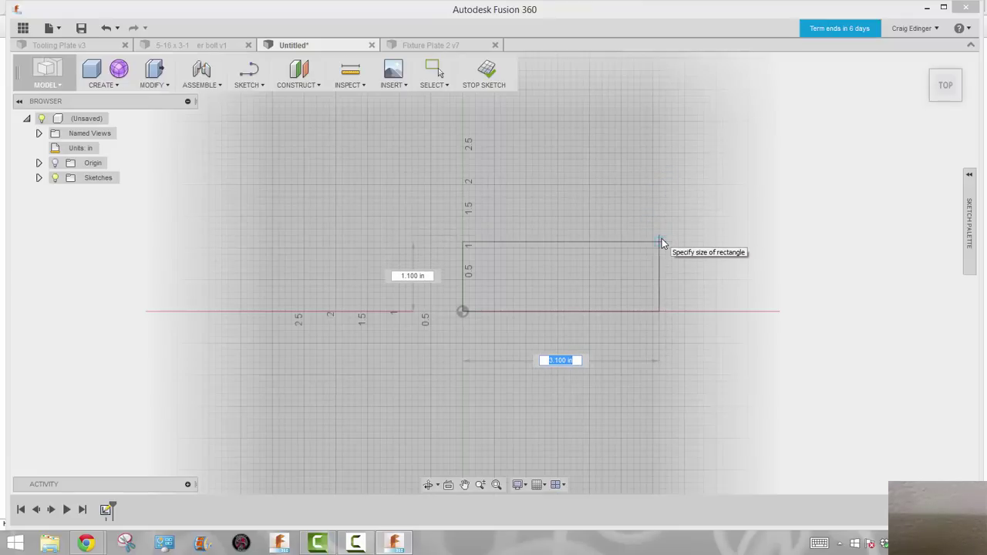
{"action": "type", "text": "6"}
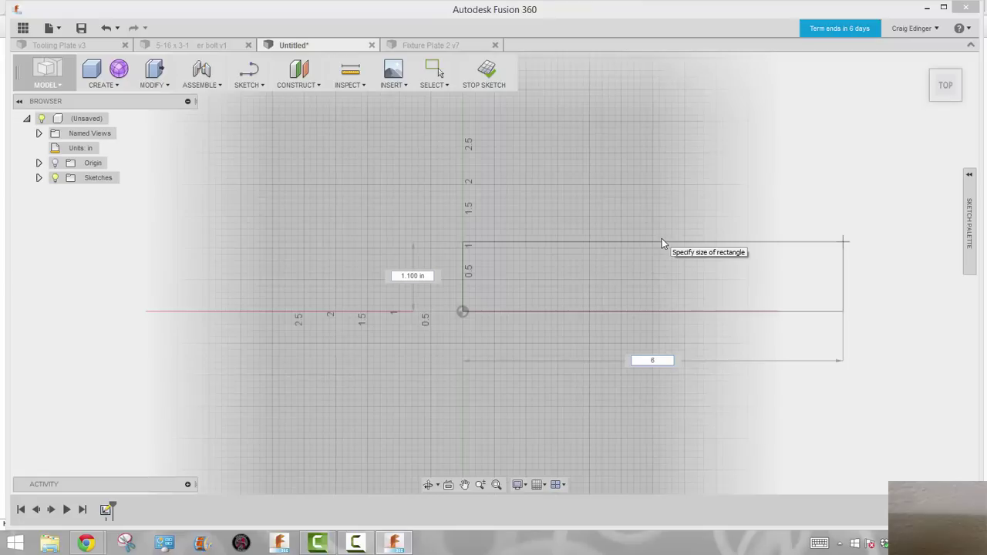
{"action": "key", "text": "Tab"}
{"action": "type", "text": "3"}
{"action": "key", "text": "Tab"}
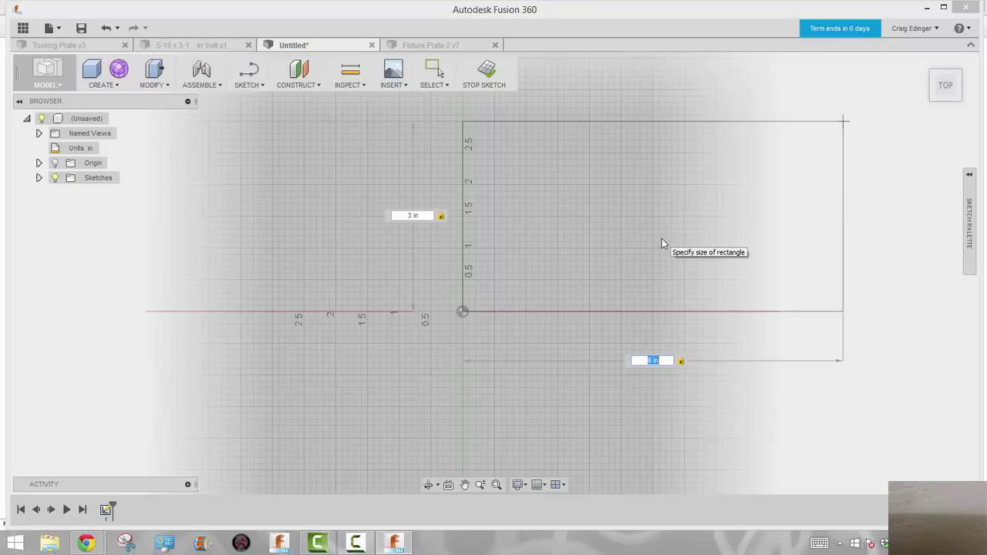
{"action": "key", "text": "Return"}
{"action": "key", "text": "Escape"}
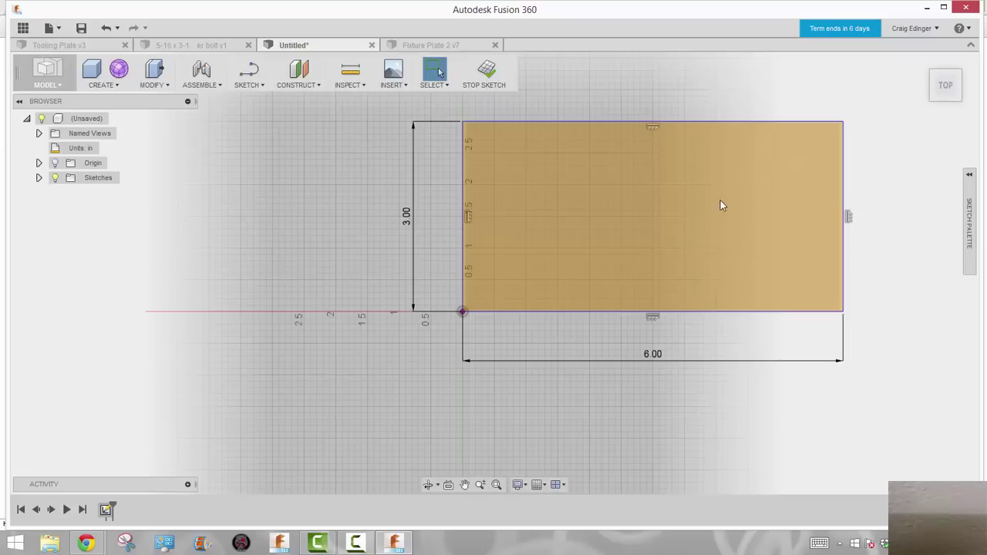
- Extrude the rectangle profile upward by 3/4 in as a new body with Press Pull
{"action": "left_click", "coordinate": [464, 486]}
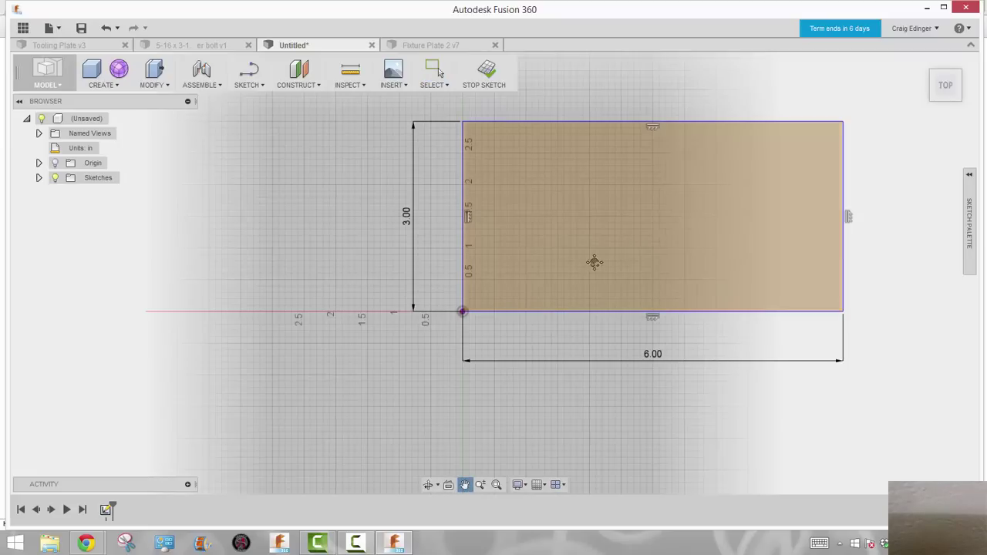
{"action": "left_click_drag", "start_coordinate": [575, 267], "coordinate": [484, 295]}
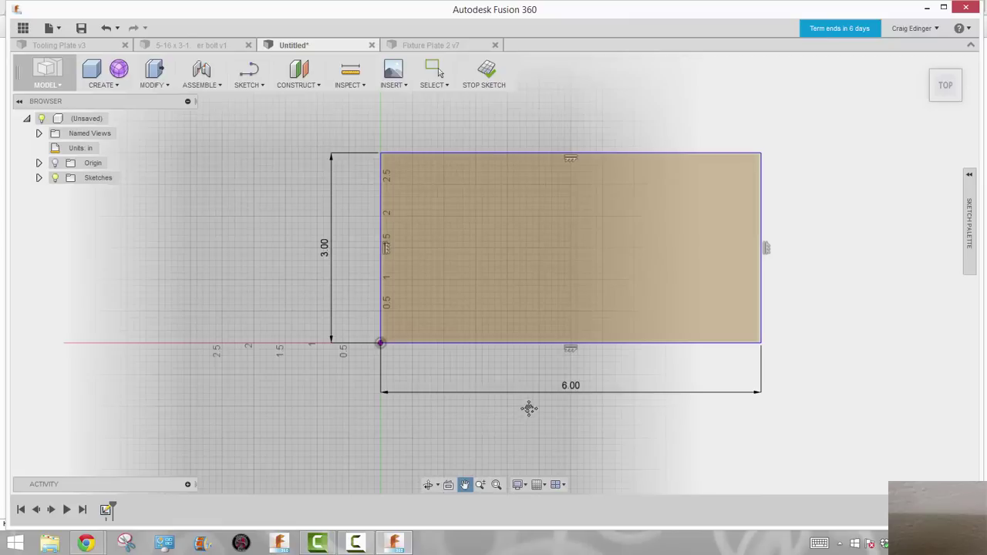
{"action": "mouse_move", "coordinate": [545, 262]}
{"action": "left_mouse_down"}
{"action": "mouse_move", "coordinate": [489, 282]}
{"action": "mouse_move", "coordinate": [463, 311]}
{"action": "mouse_move", "coordinate": [552, 270]}
{"action": "left_mouse_up"}
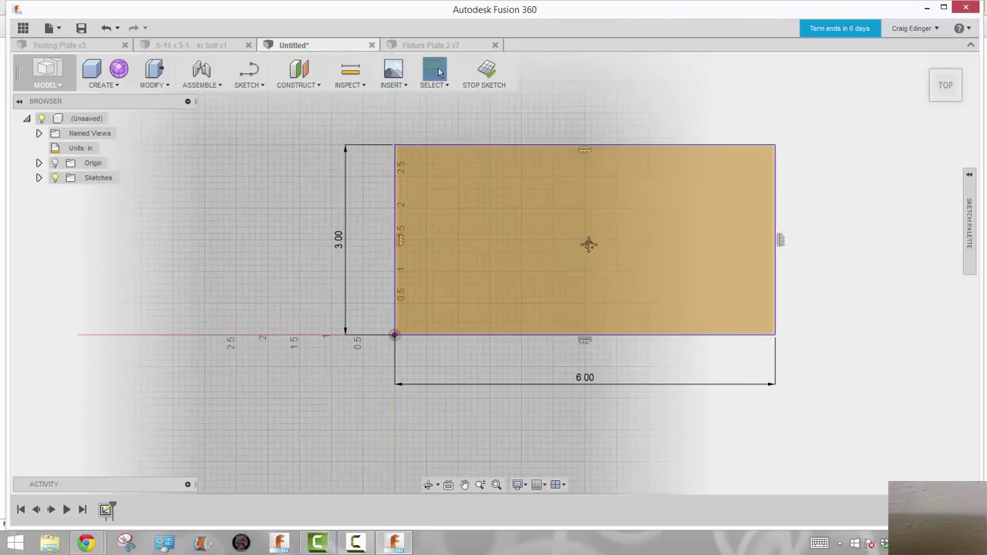
{"action": "mouse_move", "coordinate": [589, 242]}
{"action": "left_mouse_down"}
{"action": "mouse_move", "coordinate": [514, 258]}
{"action": "mouse_move", "coordinate": [489, 284]}
{"action": "mouse_move", "coordinate": [504, 270]}
{"action": "left_mouse_up"}
{"action": "key", "text": "Escape"}
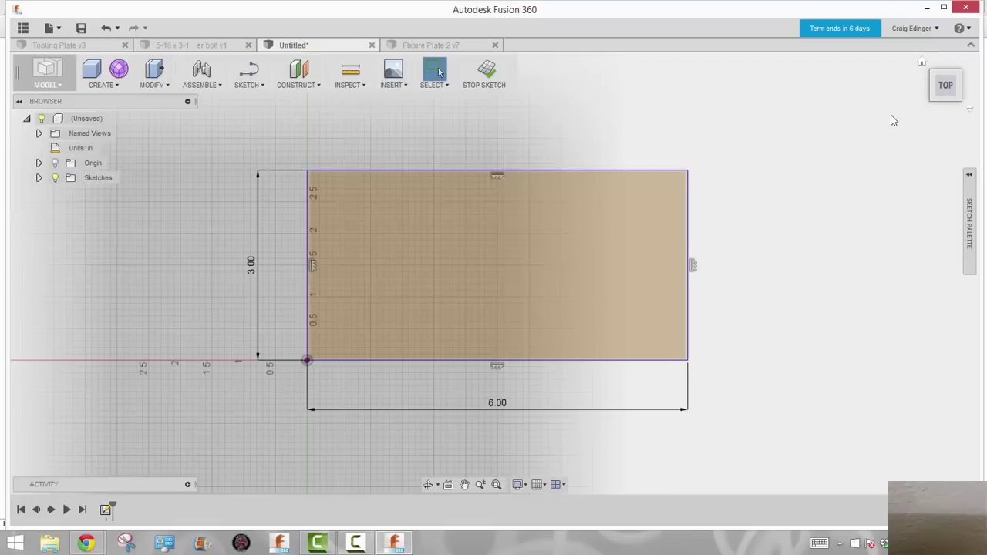
{"action": "left_click", "coordinate": [922, 63]}
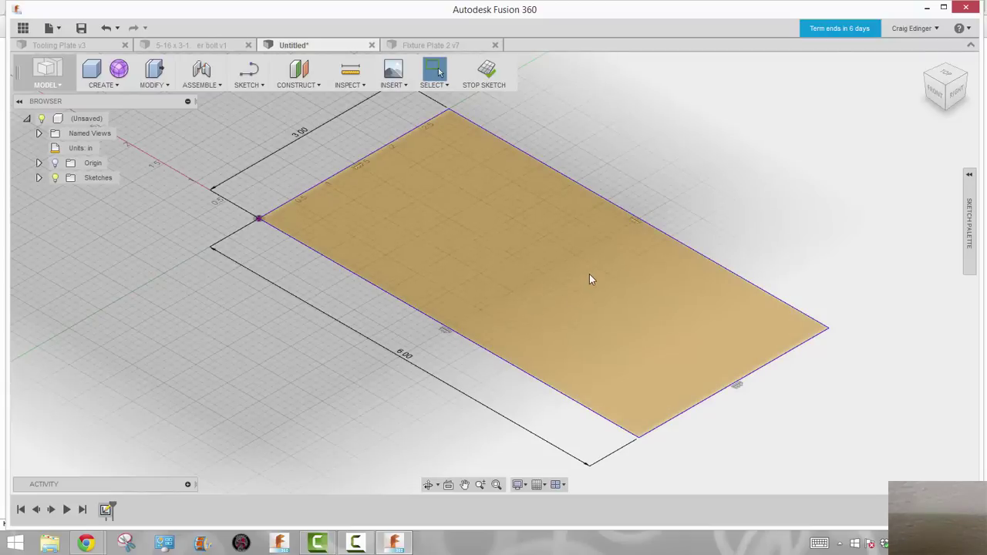
{"action": "right_click", "coordinate": [667, 162]}
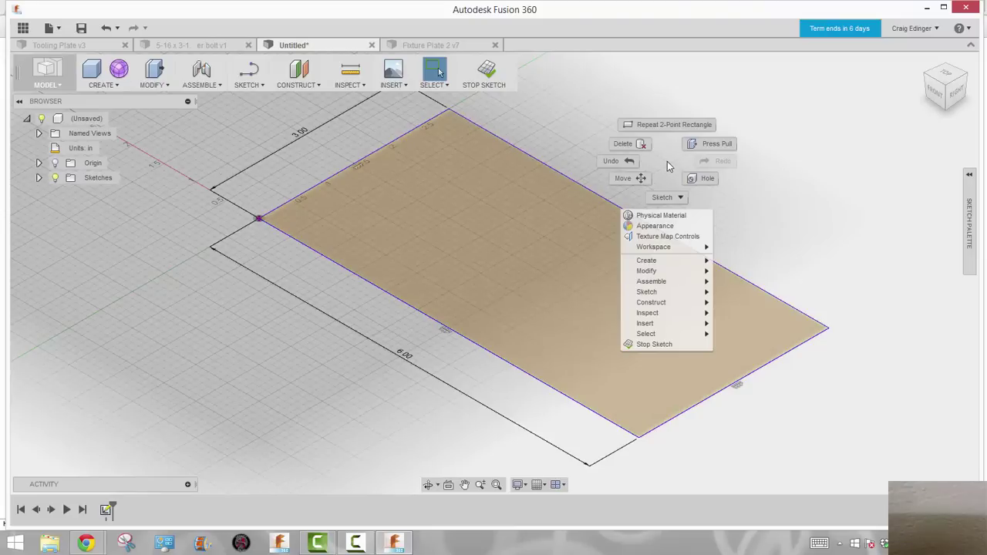
{"action": "left_click", "coordinate": [714, 147]}
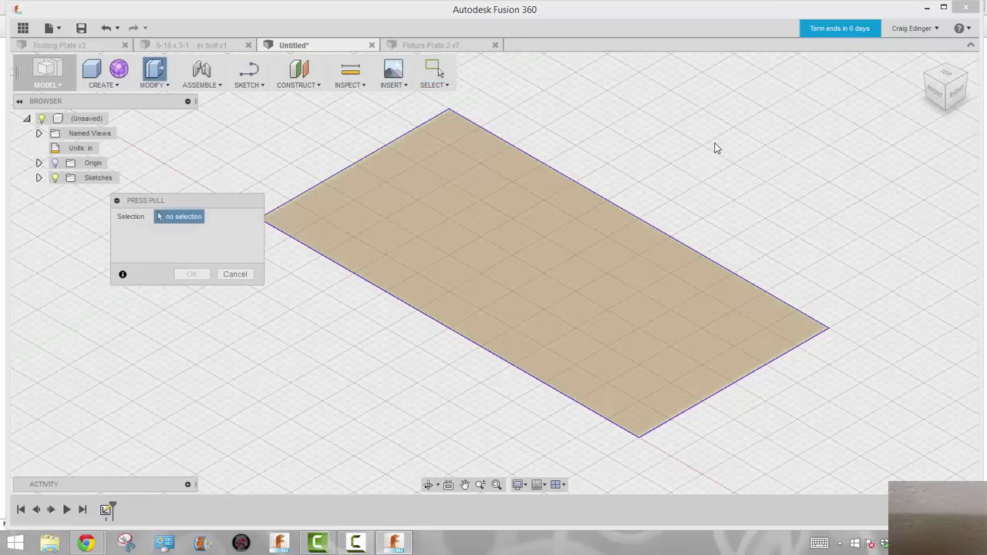
{"action": "left_click", "coordinate": [526, 290]}
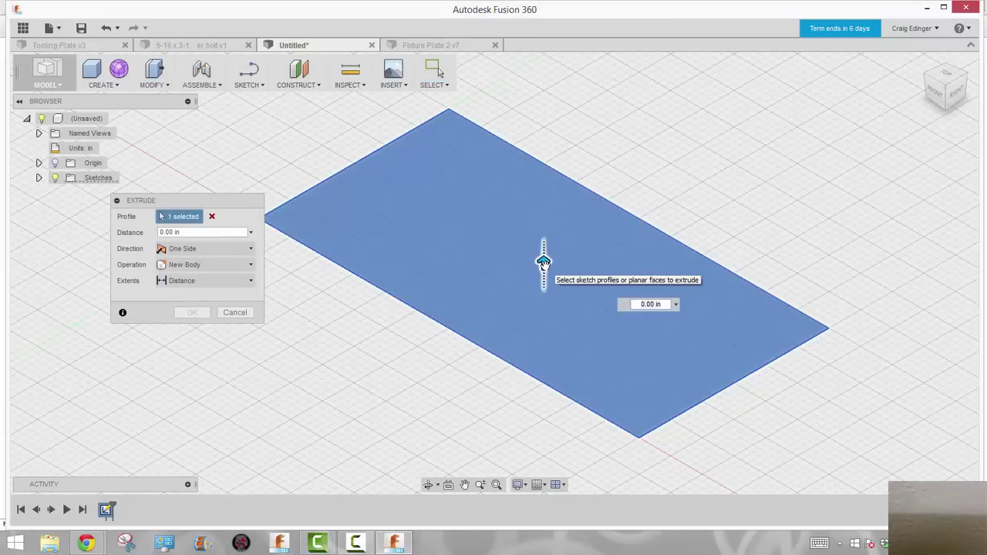
{"action": "left_click_drag", "start_coordinate": [544, 262], "coordinate": [557, 236]}
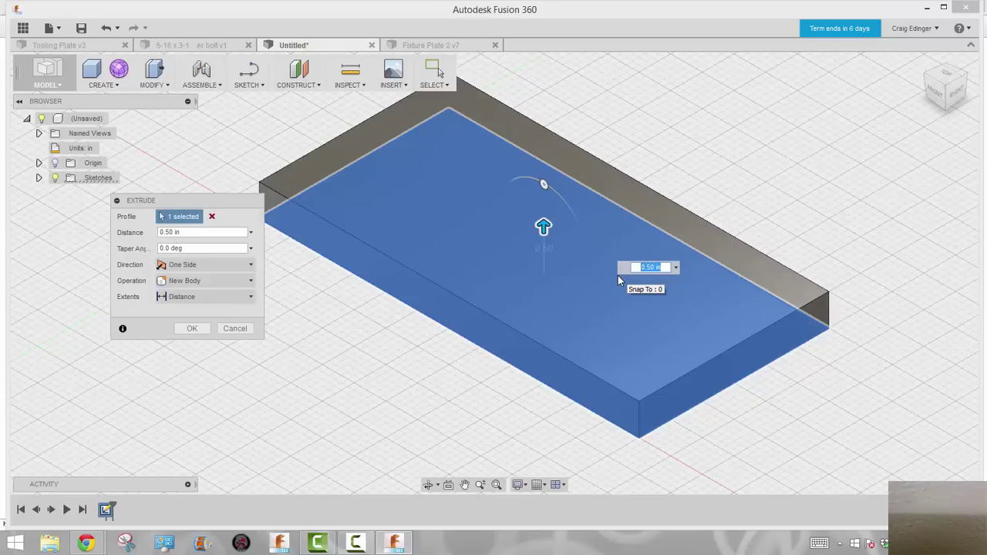
{"action": "type", "text": "3"}
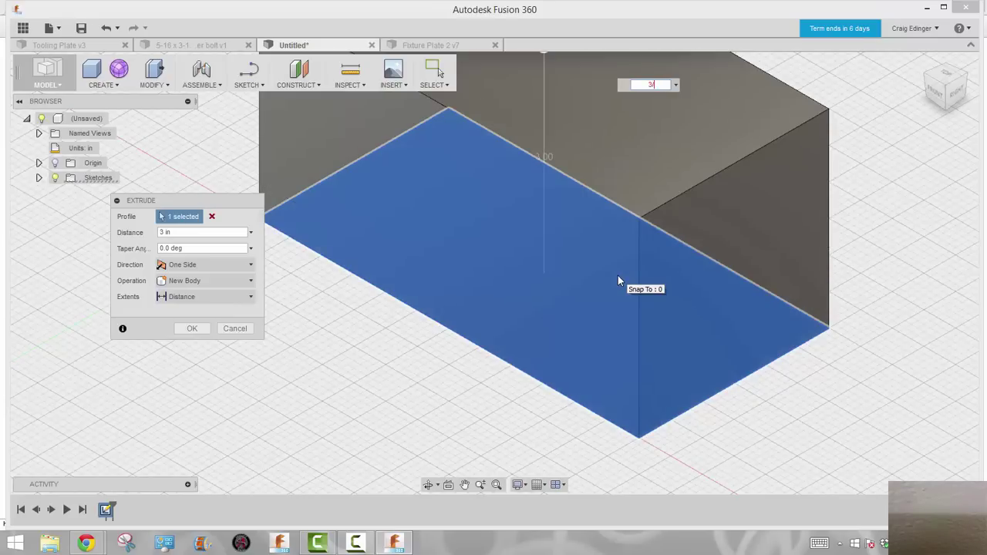
{"action": "type", "text": "/4"}
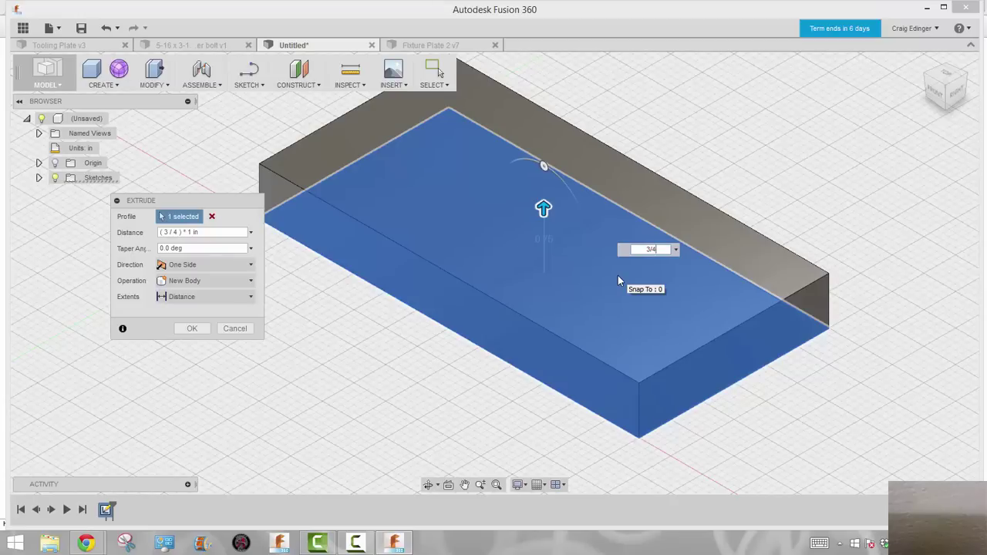
{"action": "key", "text": "Return"}
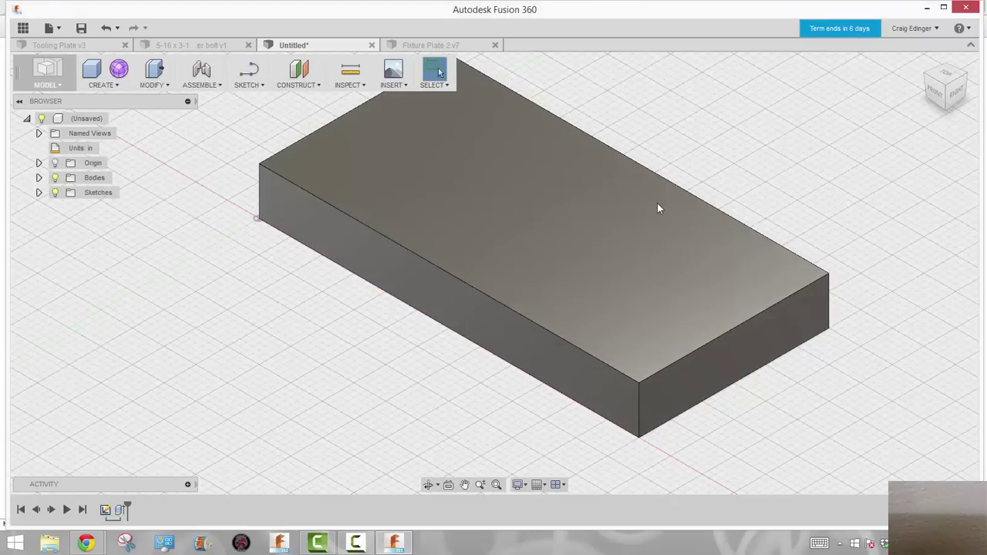
- Examine the hole layouts of the Fixture Plate 2 and Tooling Plate designs, and return to the untitled plate in top view
{"action": "middle_click_drag", "start_coordinate": [507, 185], "coordinate": [505, 222]}
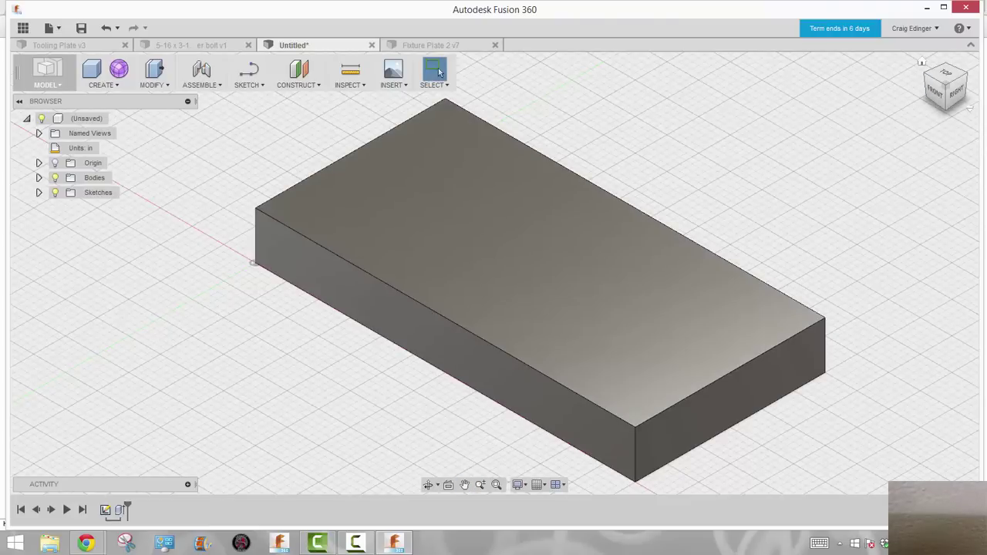
{"action": "left_click", "coordinate": [948, 78]}
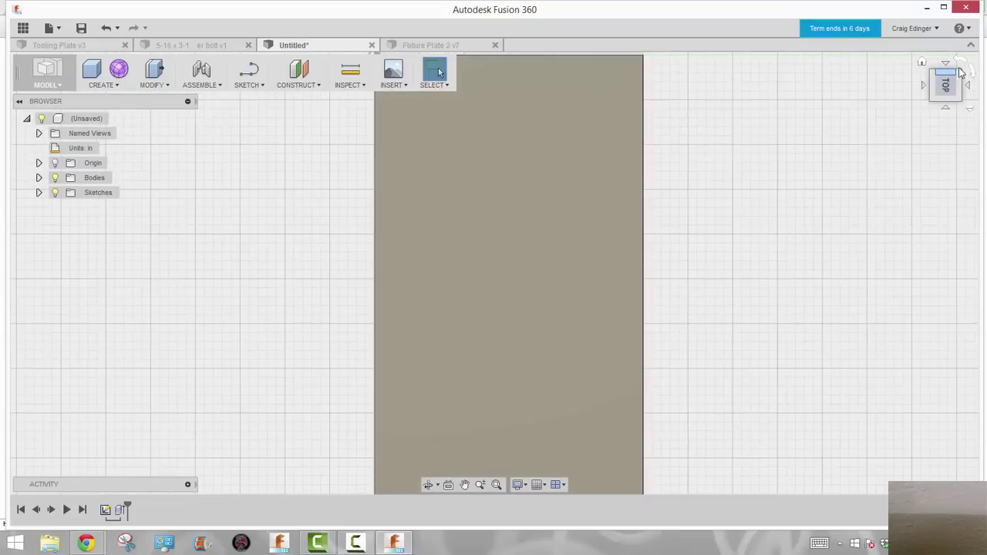
{"action": "left_click", "coordinate": [960, 63]}
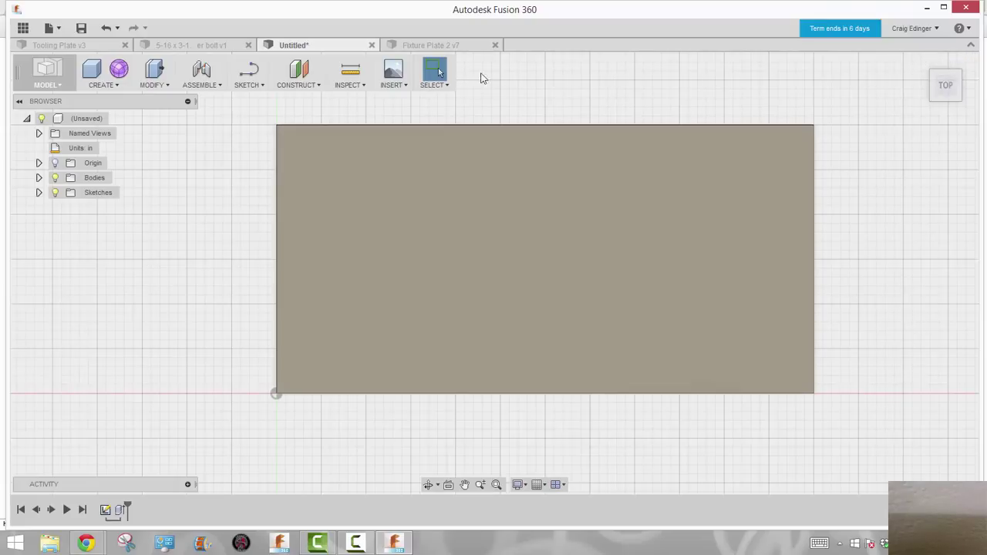
{"action": "left_click", "coordinate": [430, 46]}
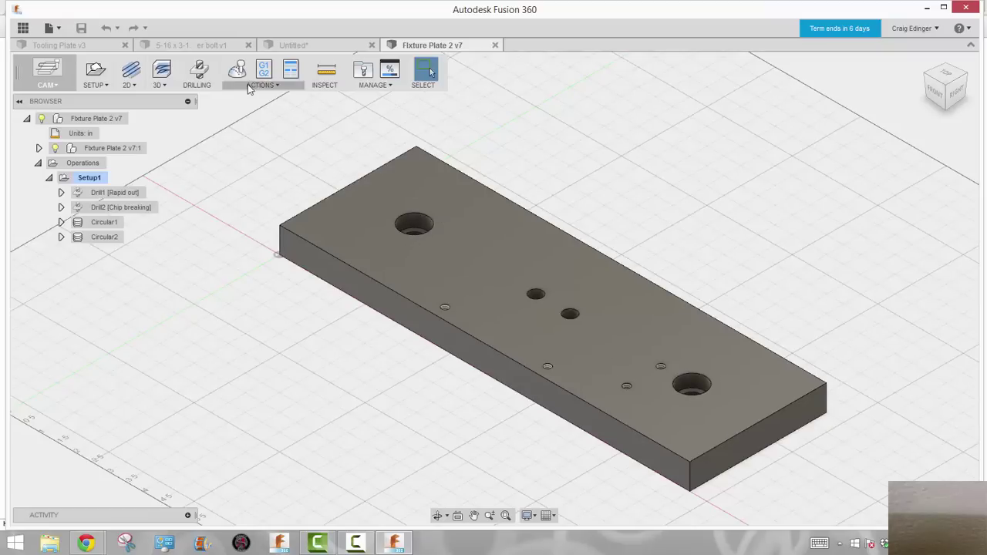
{"action": "left_click", "coordinate": [77, 47]}
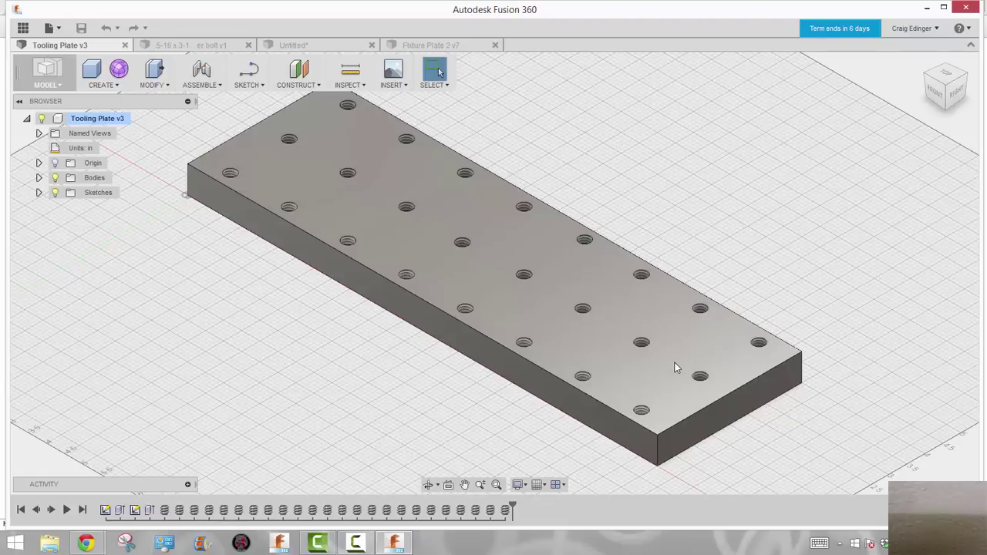
{"action": "left_click", "coordinate": [456, 45]}
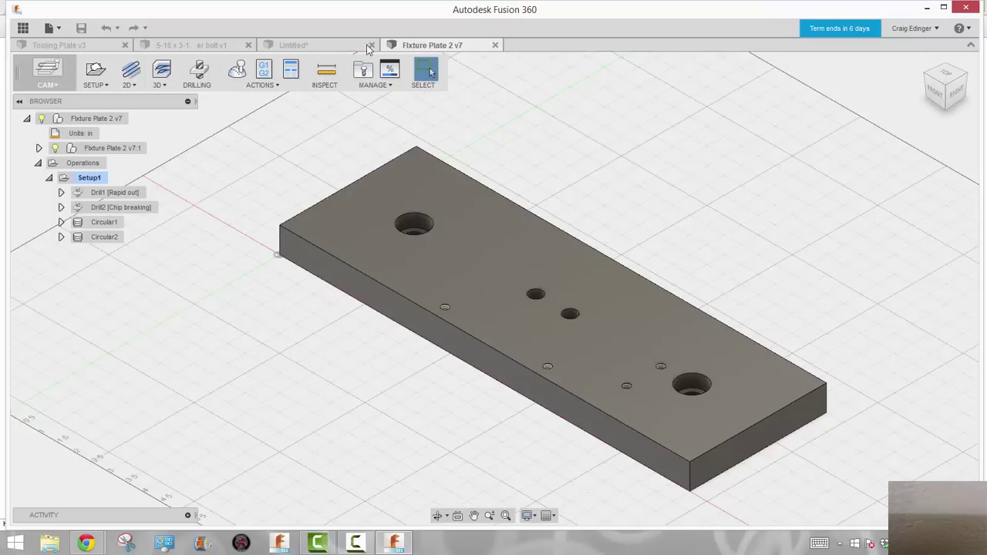
{"action": "left_click", "coordinate": [301, 46]}
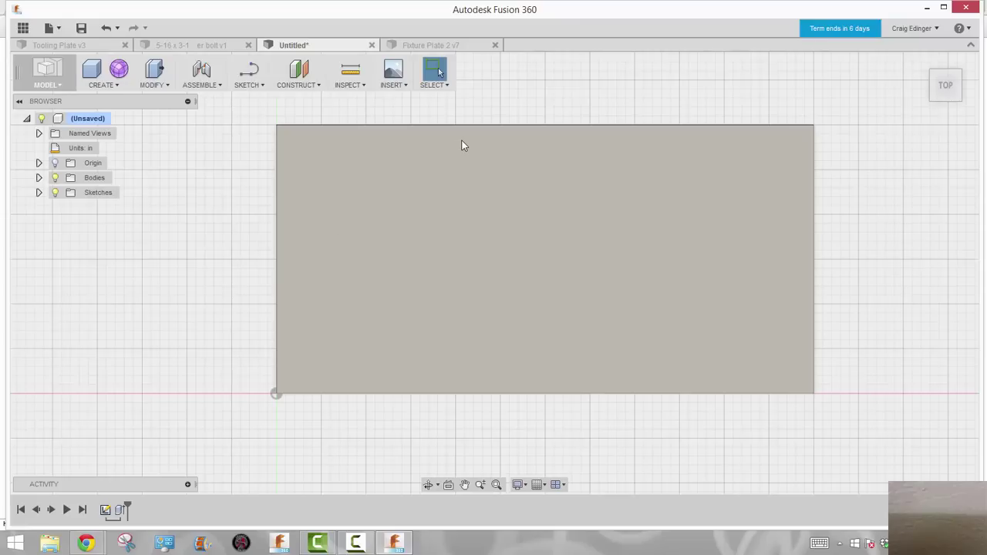
- Sketch a horizontal line on the plate's top face connecting the midpoints of its two short edges
{"action": "left_click", "coordinate": [249, 86]}
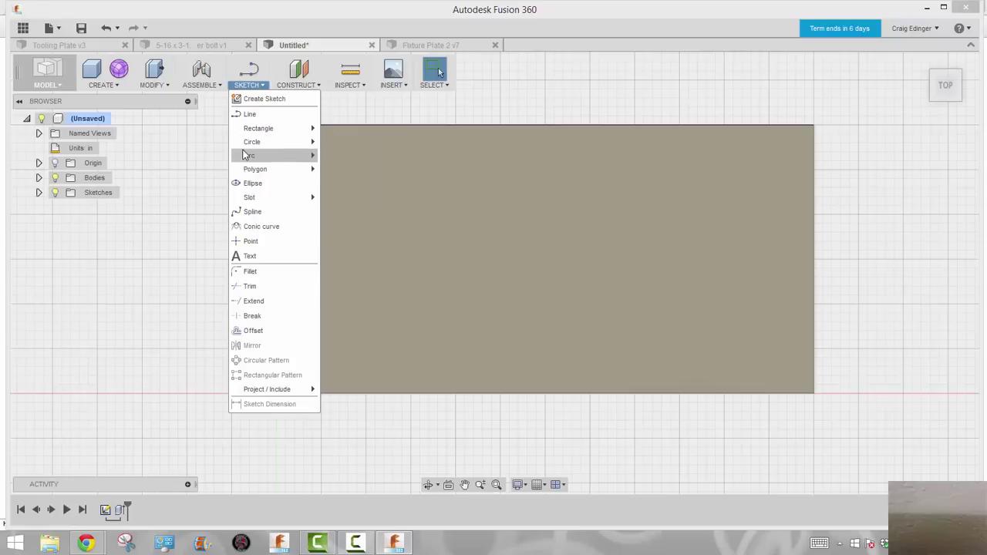
{"action": "left_click", "coordinate": [297, 85]}
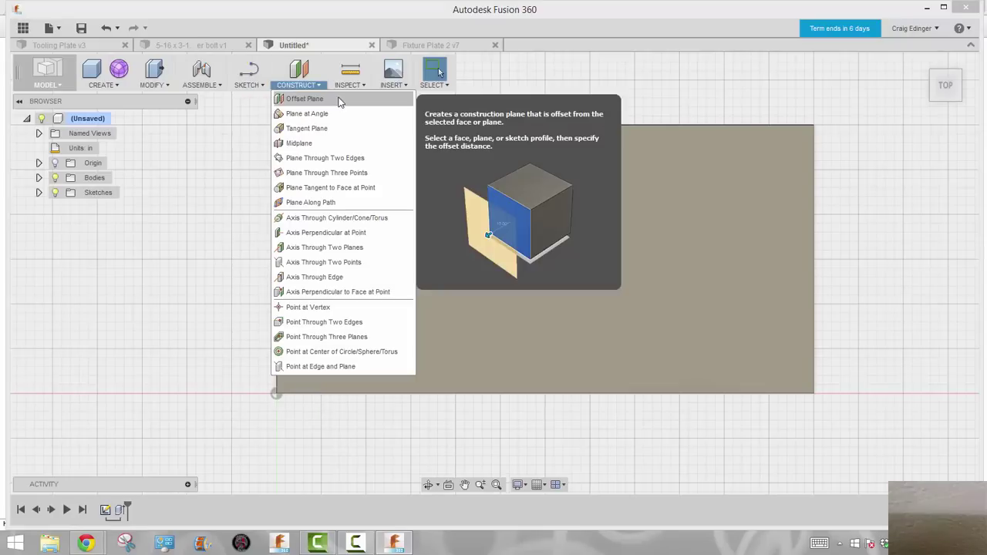
{"action": "left_click", "coordinate": [249, 72]}
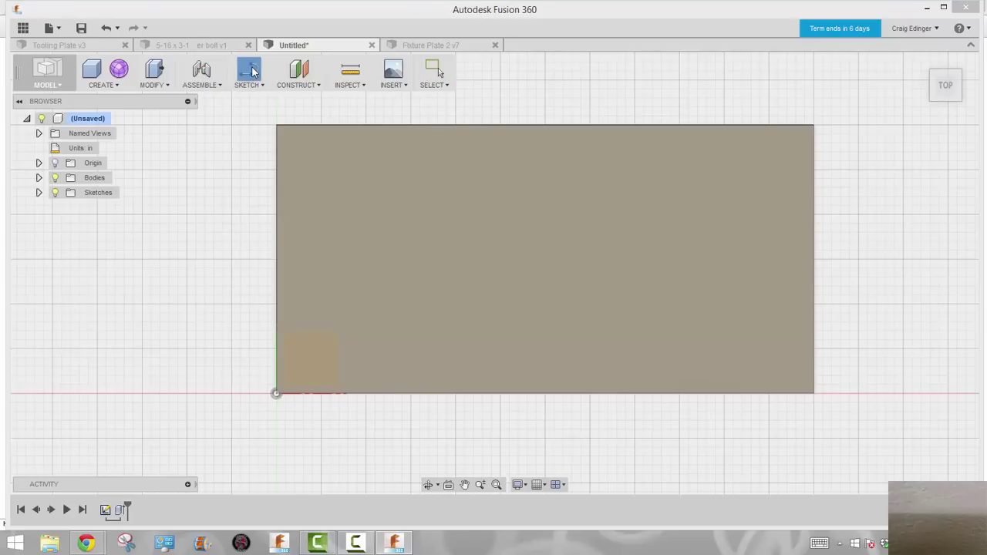
{"action": "left_click", "coordinate": [286, 226]}
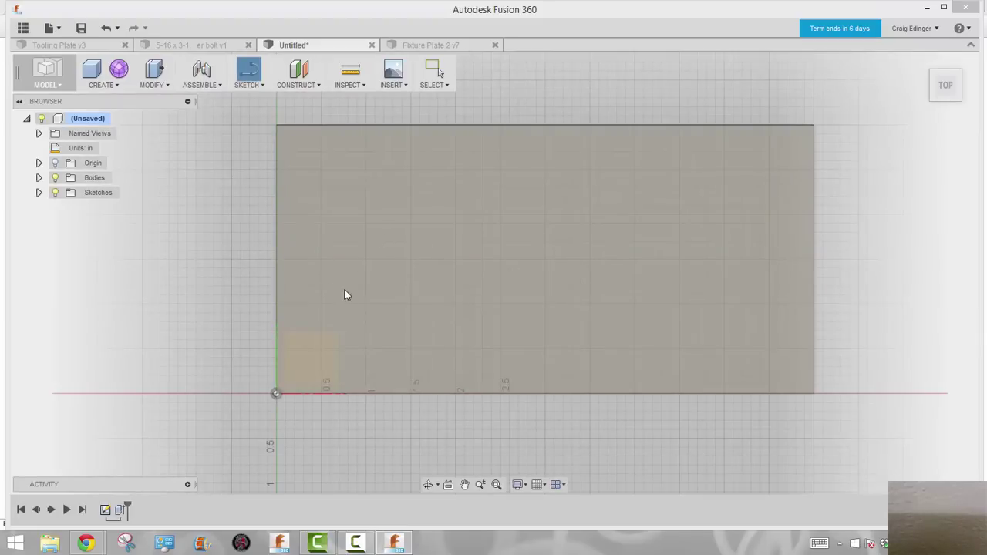
{"action": "left_click", "coordinate": [321, 343]}
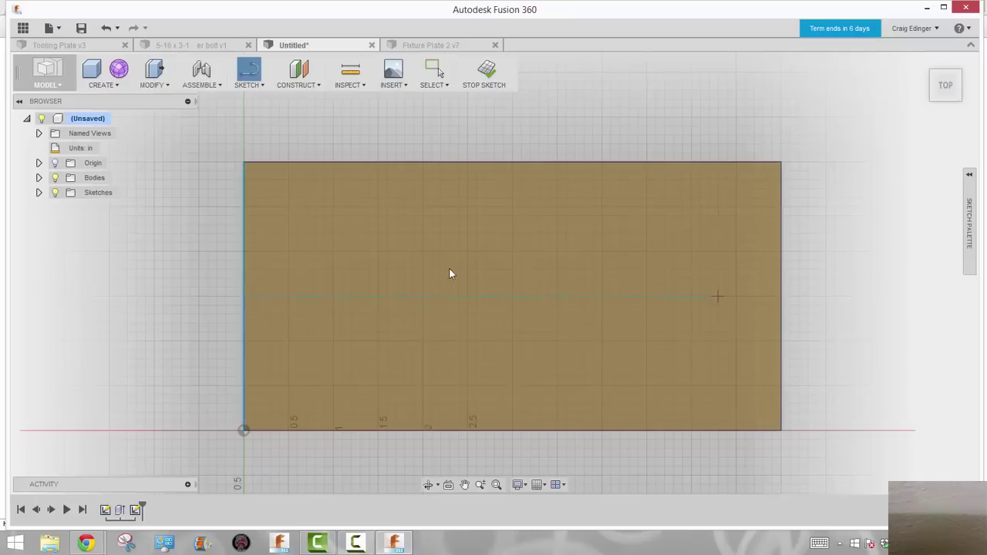
{"action": "left_click", "coordinate": [244, 295]}
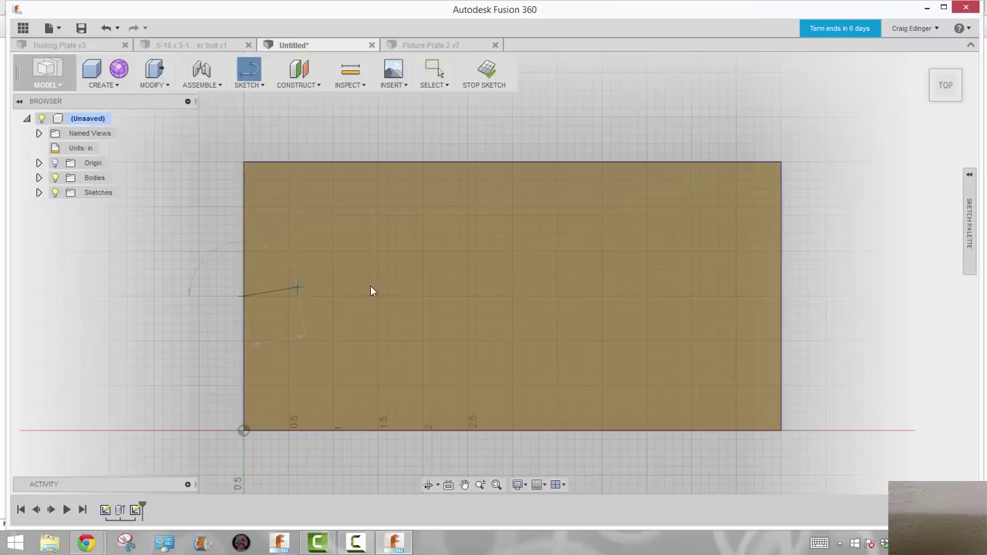
{"action": "left_click", "coordinate": [781, 295]}
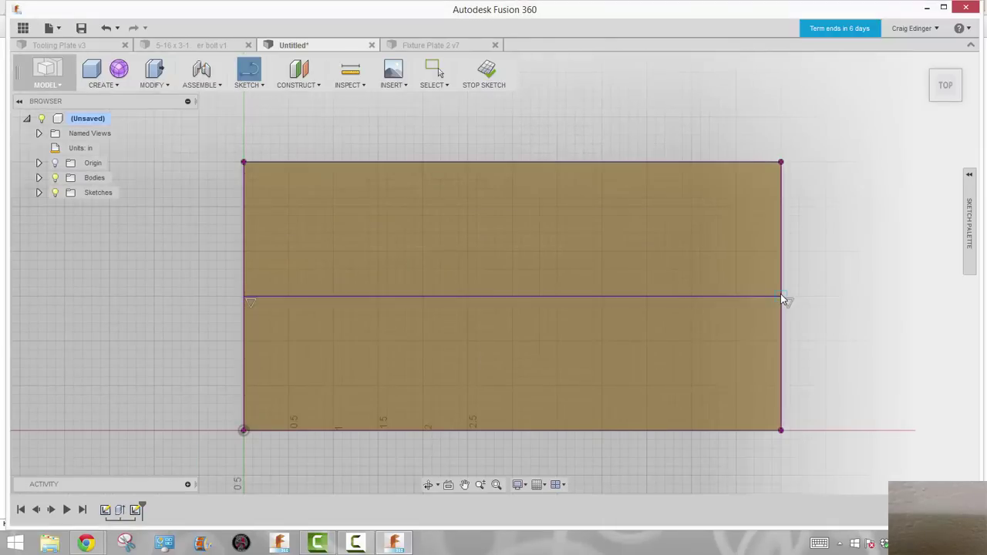
- Sketch a vertical line on the plate's top face connecting the midpoints of its two long edges
{"action": "key", "text": "Escape"}
{"action": "left_click", "coordinate": [513, 162]}
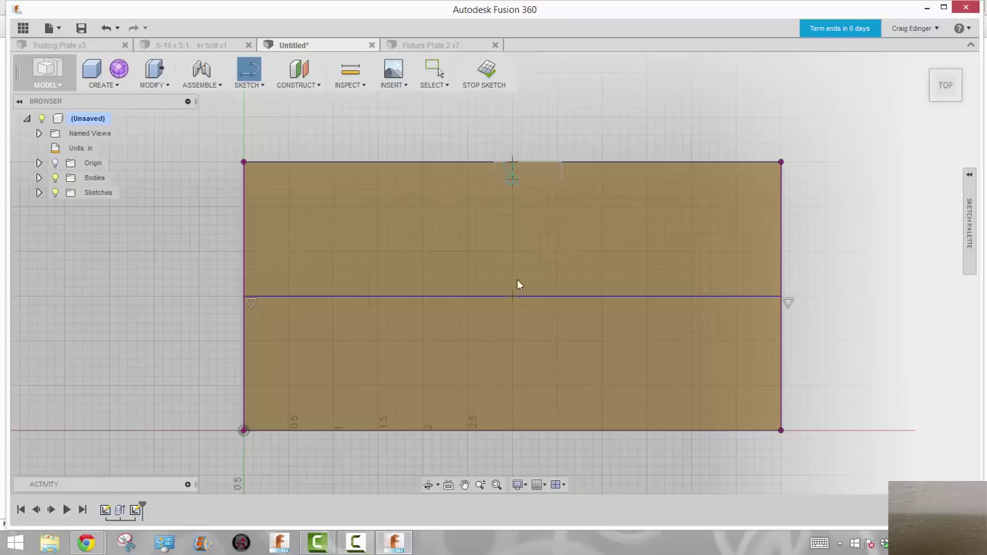
{"action": "left_click", "coordinate": [513, 431]}
{"action": "key", "text": "Escape"}
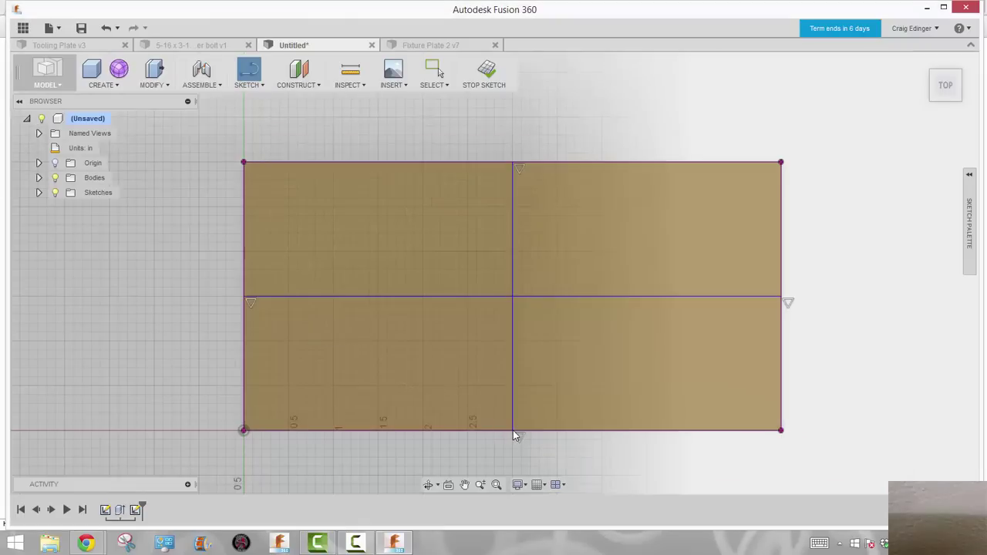
{"action": "right_click", "coordinate": [564, 126]}
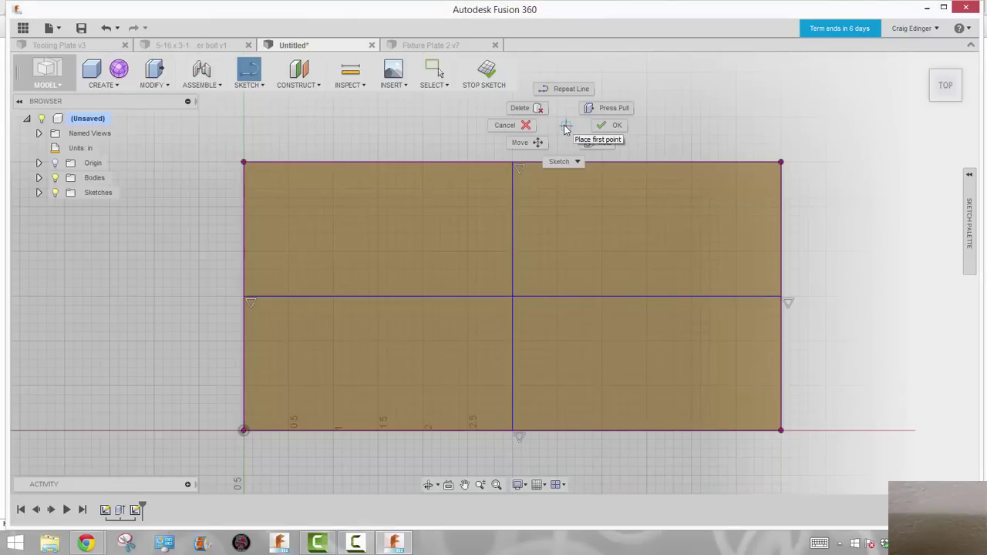
{"action": "left_click", "coordinate": [523, 125]}
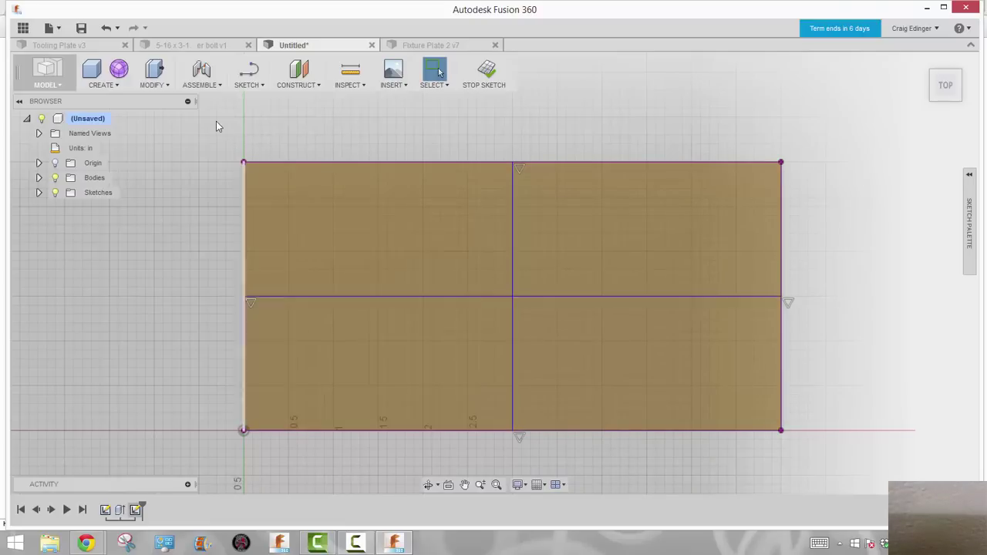
- View the hole layout of the Tooling Plate design and return to the untitled plate's sketch
{"action": "left_click", "coordinate": [62, 45]}
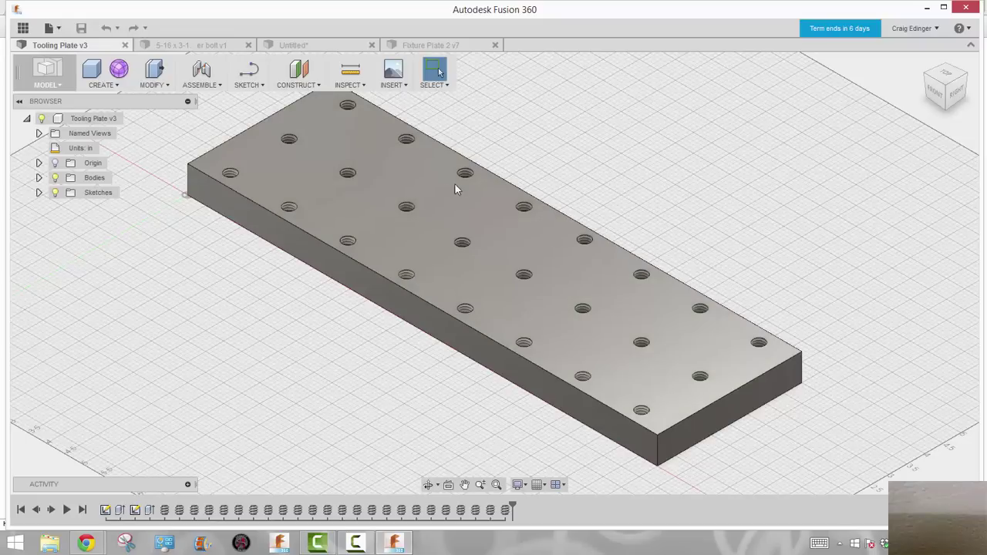
{"action": "left_click", "coordinate": [322, 46]}
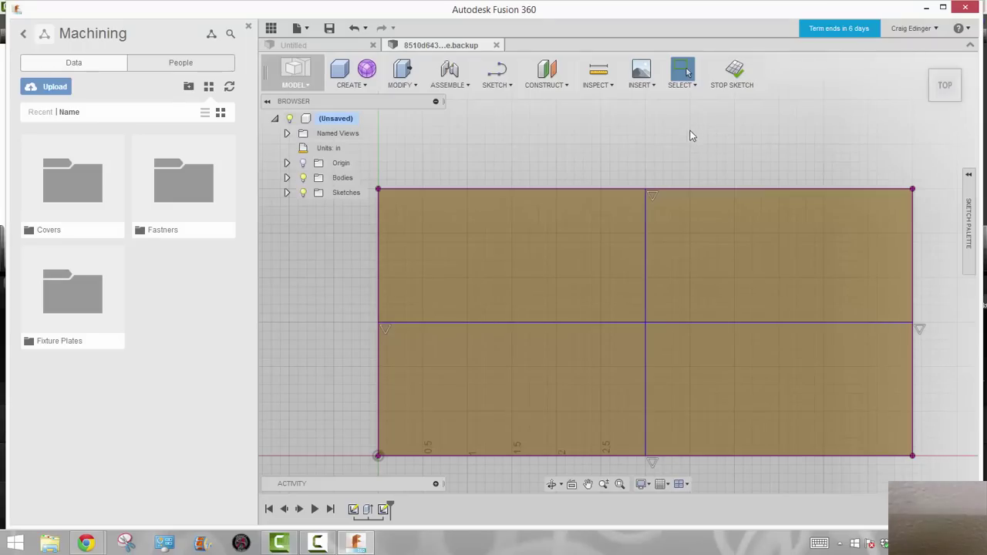
{"action": "left_click", "coordinate": [497, 87]}
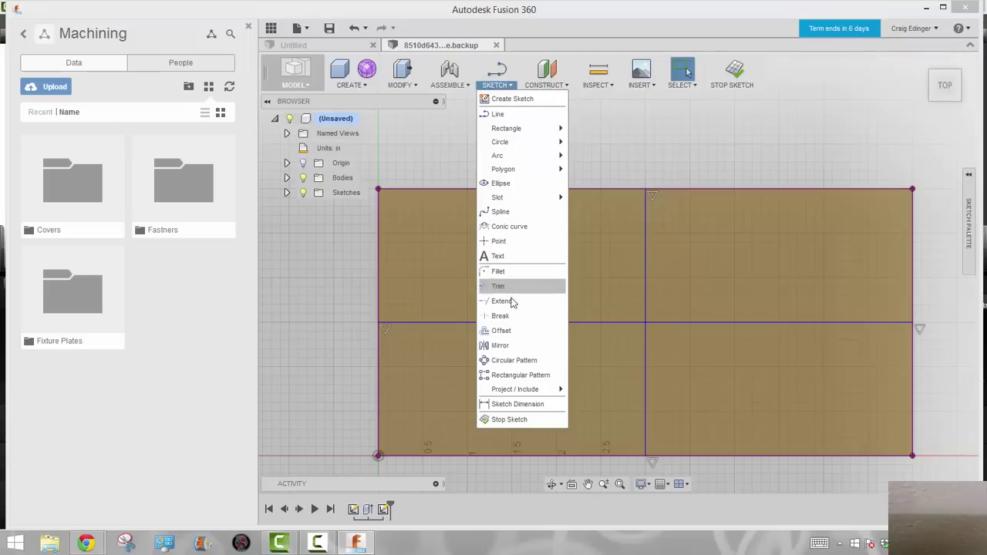
{"action": "left_click", "coordinate": [650, 147]}
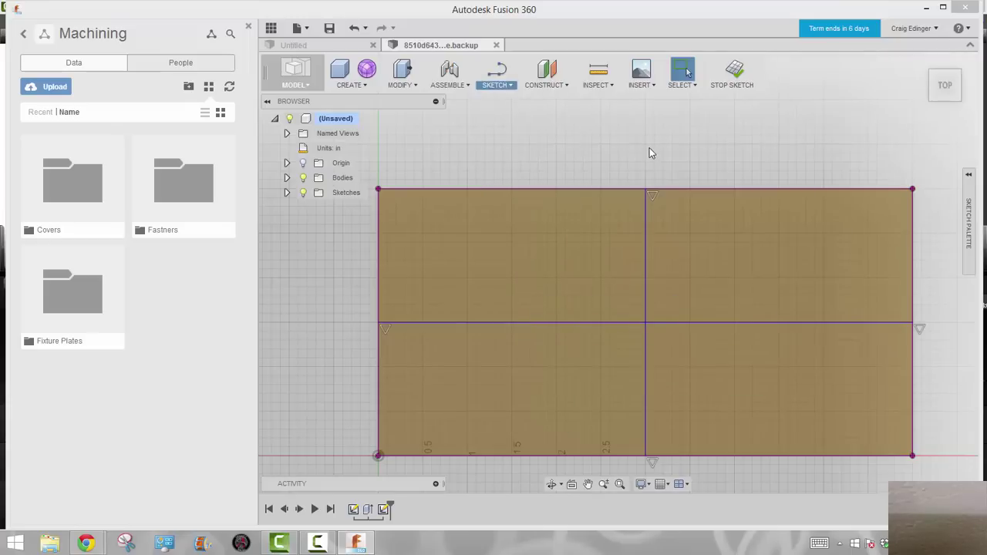
- Offset the plate's vertical centerline 0.8125 in toward the right short edge
{"action": "right_click", "coordinate": [665, 134]}
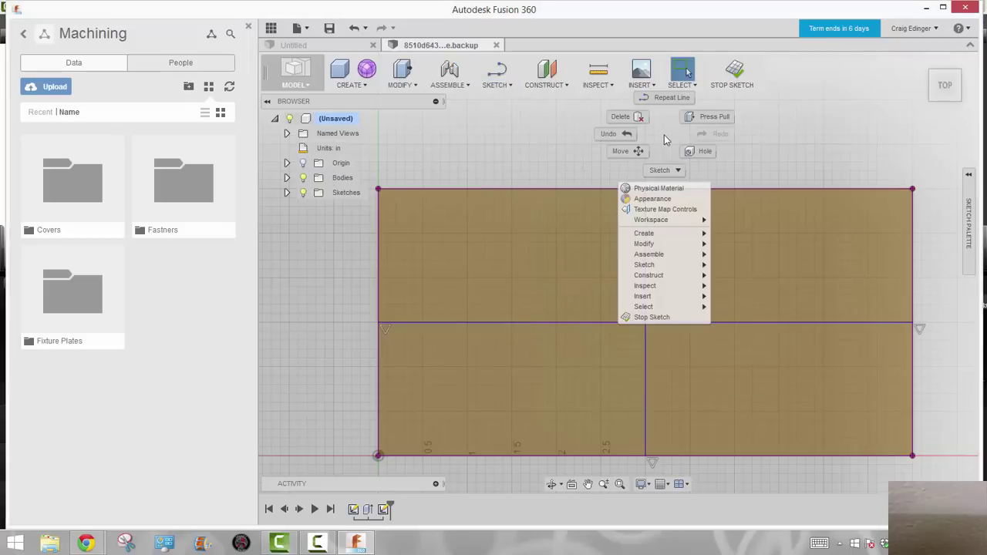
{"action": "right_click", "coordinate": [659, 169]}
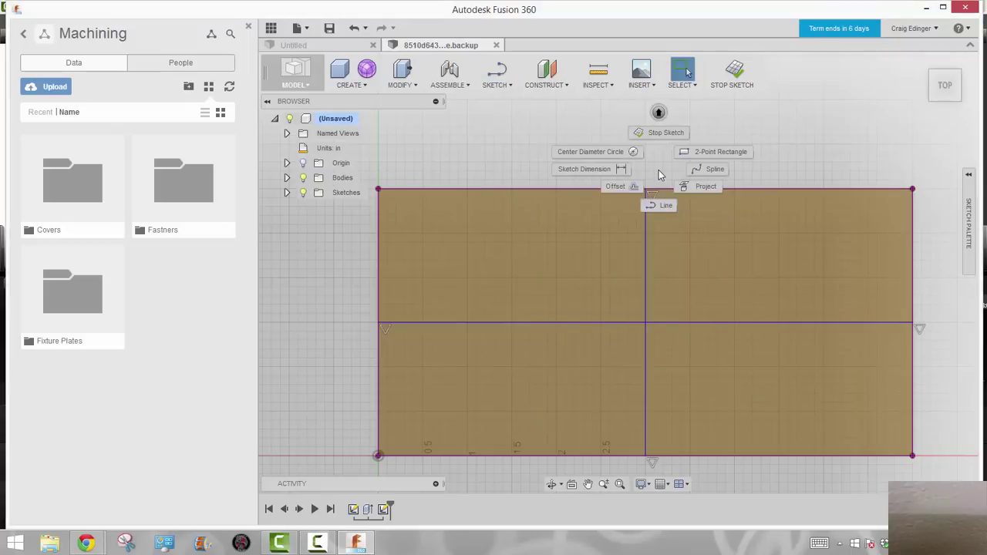
{"action": "left_click", "coordinate": [617, 188]}
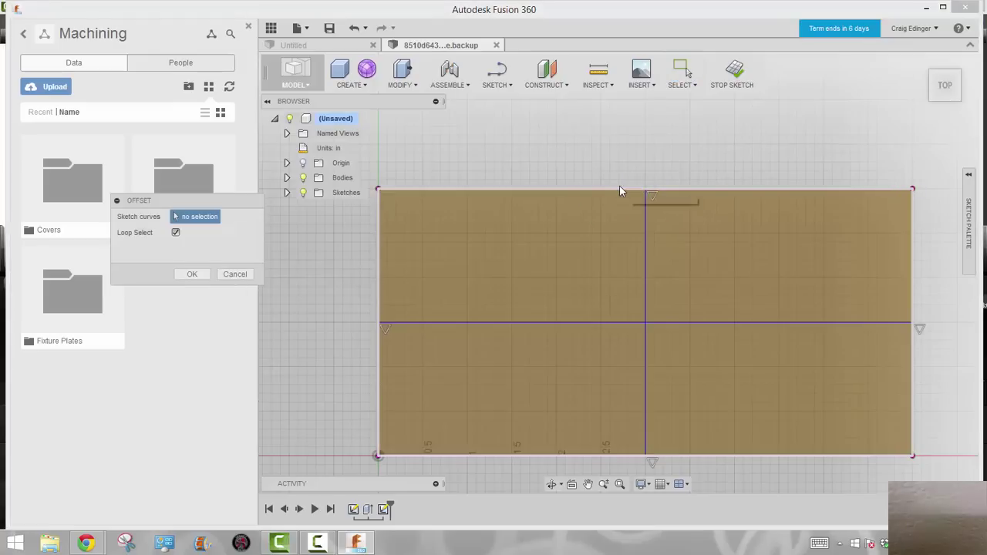
{"action": "left_click", "coordinate": [646, 280]}
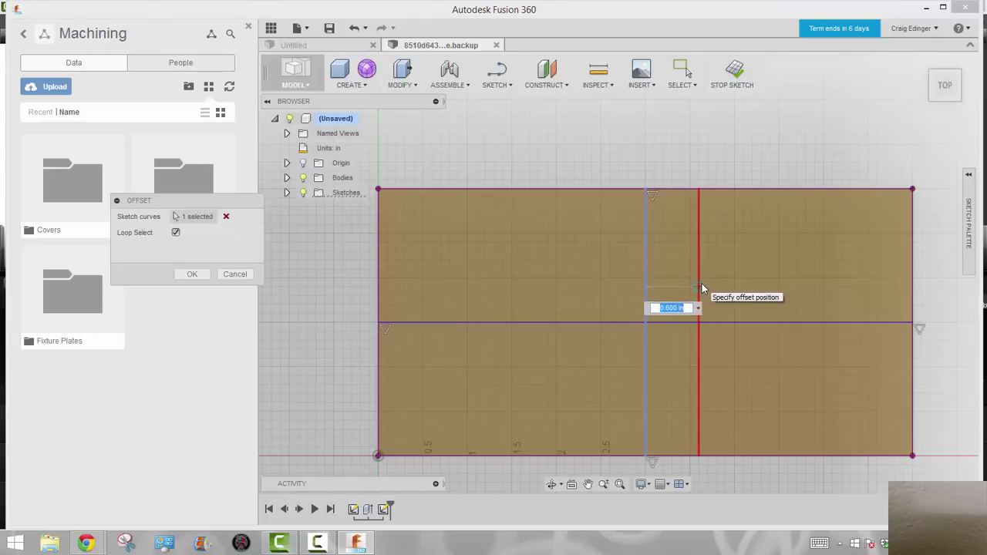
{"action": "key", "text": "BackSpace"}
{"action": "type", "text": ".8125"}
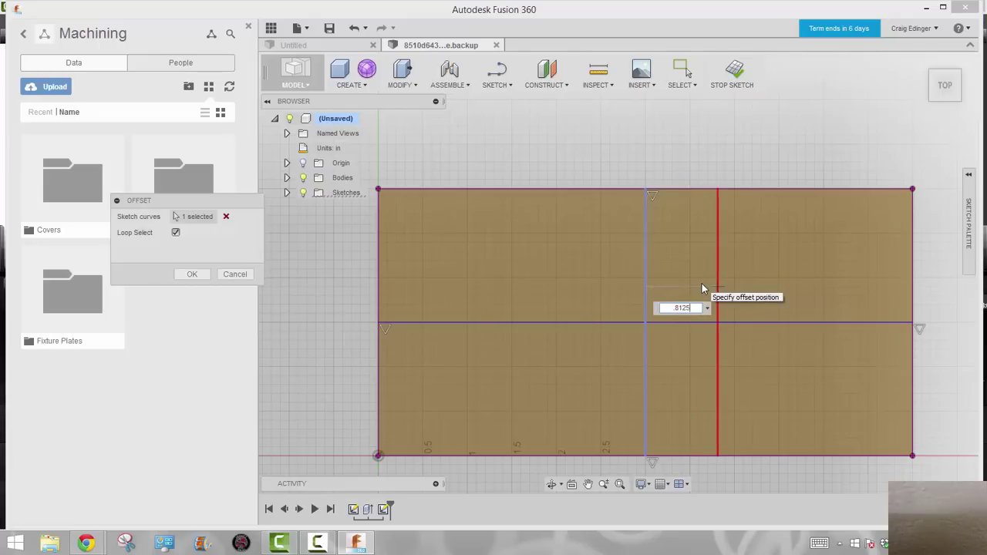
{"action": "key", "text": "Return"}
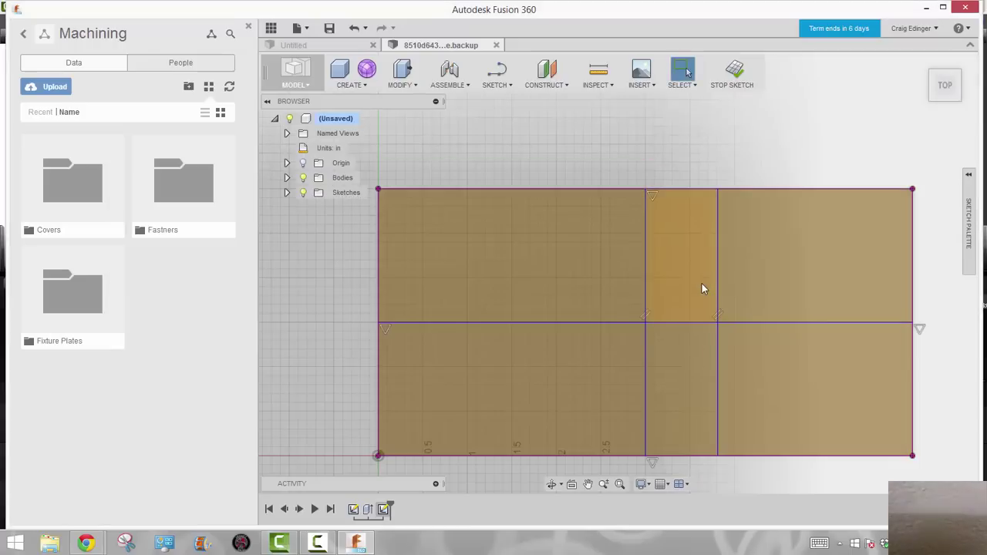
- Offset the plate's vertical centerline 0.8125 in toward the left short edge
{"action": "right_click", "coordinate": [674, 150]}
{"action": "left_click", "coordinate": [676, 116]}
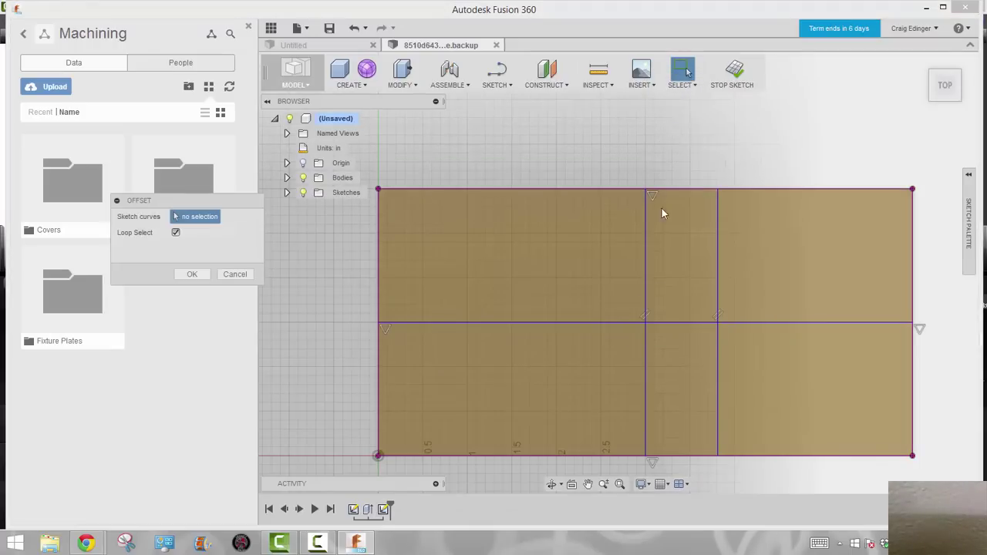
{"action": "left_click", "coordinate": [644, 284]}
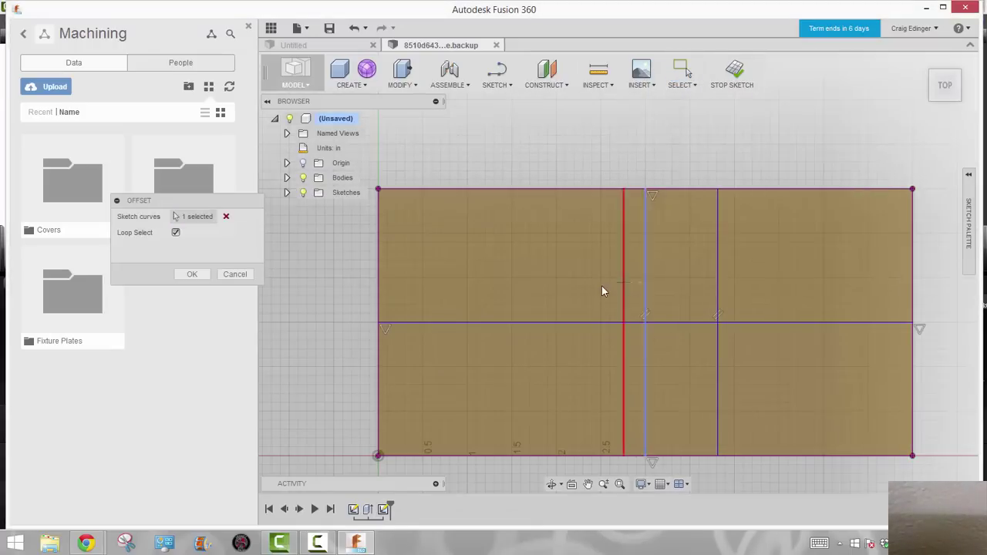
{"action": "type", "text": ".812"}
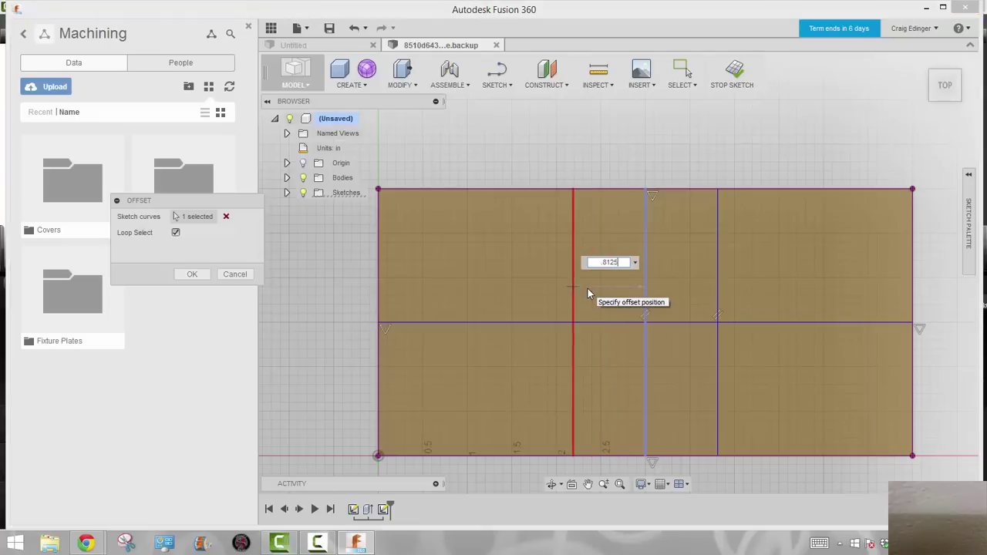
{"action": "type", "text": "5"}
{"action": "key", "text": "Return"}
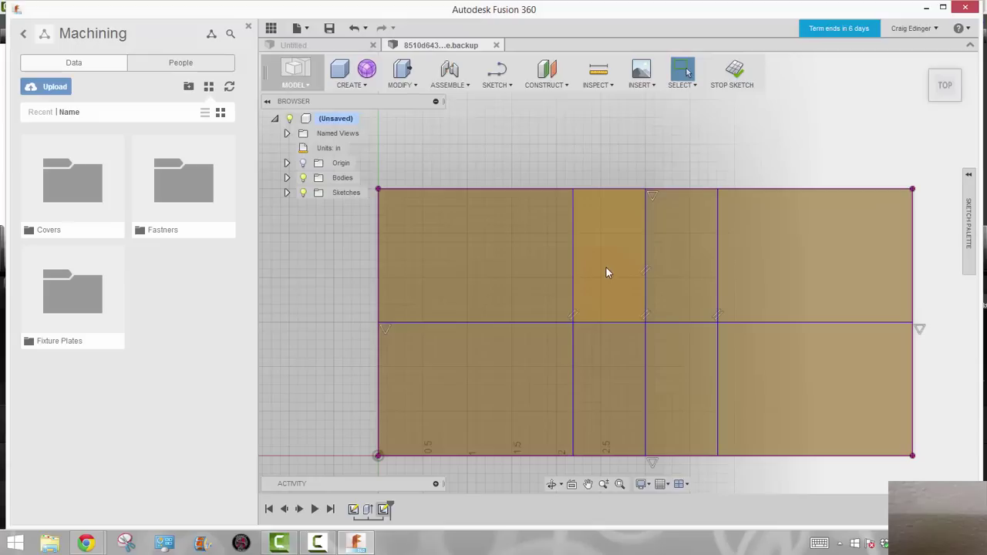
- Offset the vertical line left of the centerline a further 1.625 in toward the left short edge
{"action": "right_click", "coordinate": [606, 267]}
{"action": "left_click", "coordinate": [599, 233]}
{"action": "left_click", "coordinate": [572, 297]}
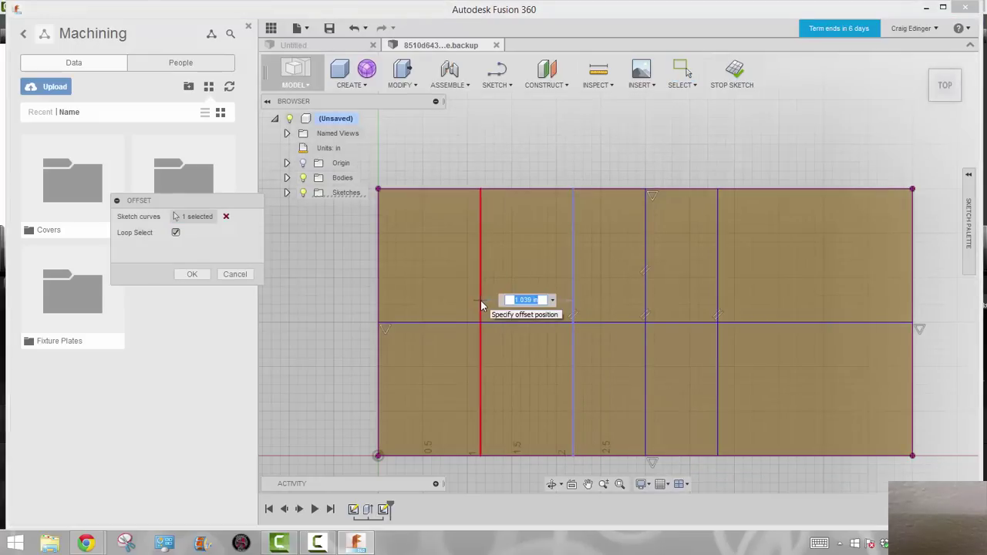
{"action": "type", "text": "1.6"}
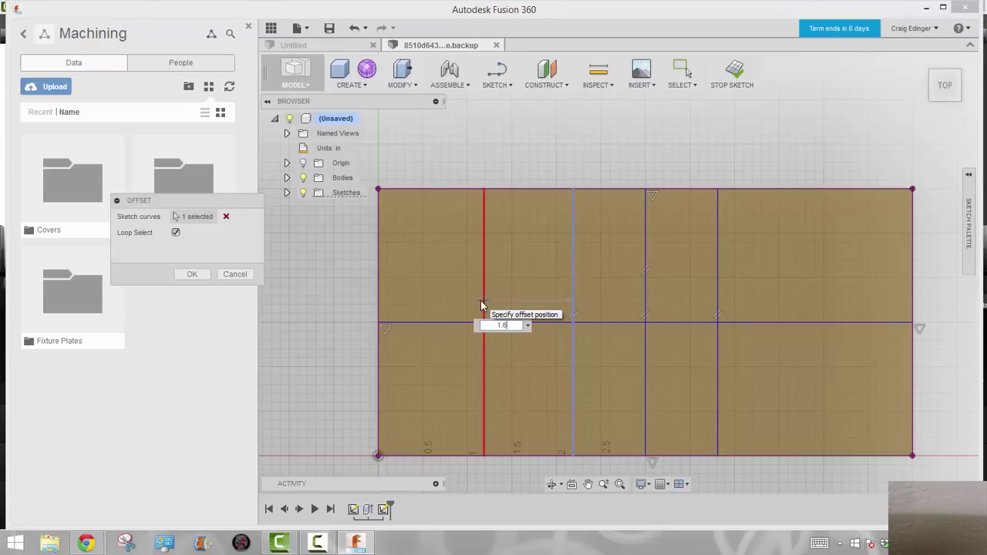
{"action": "type", "text": "25"}
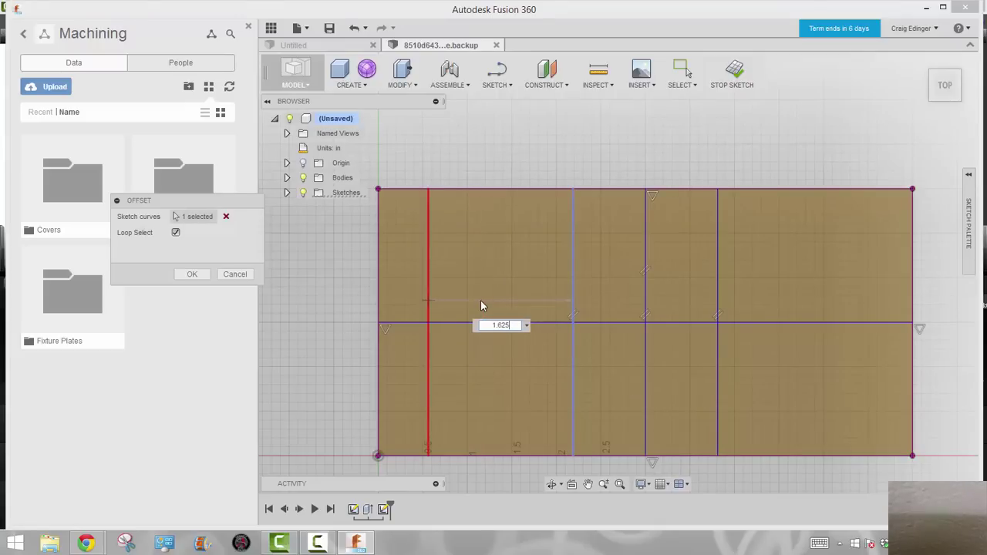
{"action": "key", "text": "Return"}
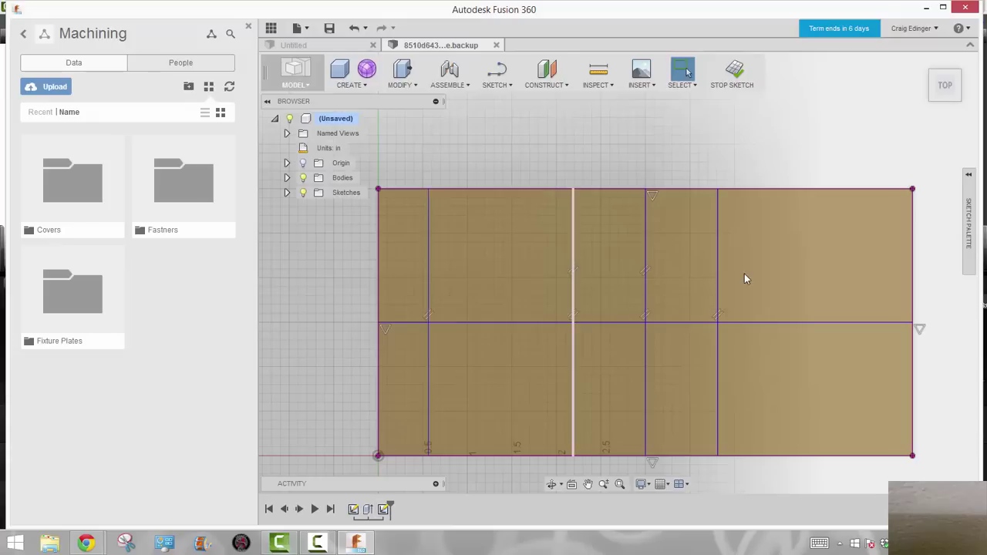
- Offset the vertical line right of the centerline a further 1.625 in toward the right short edge
{"action": "right_click", "coordinate": [744, 275]}
{"action": "left_click", "coordinate": [753, 236]}
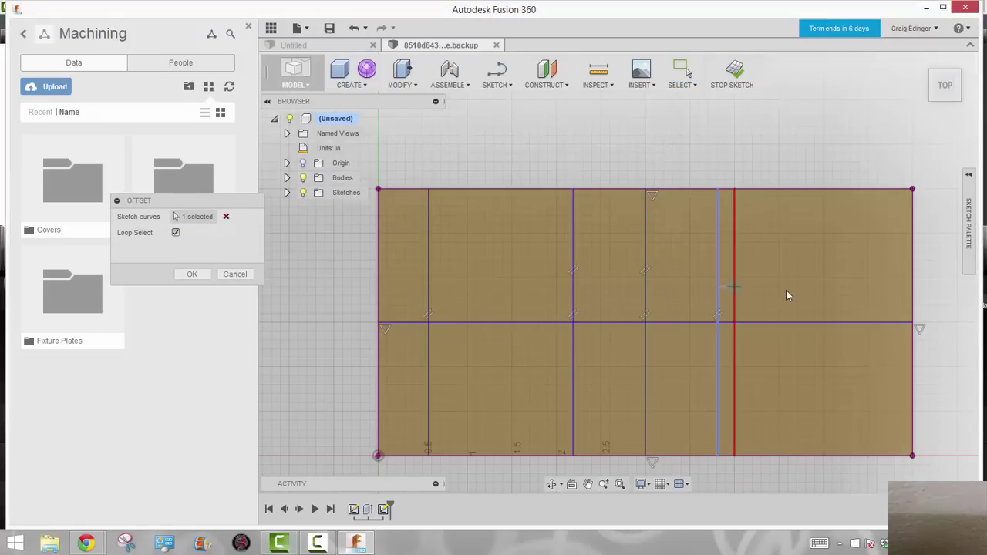
{"action": "type", "text": "1"}
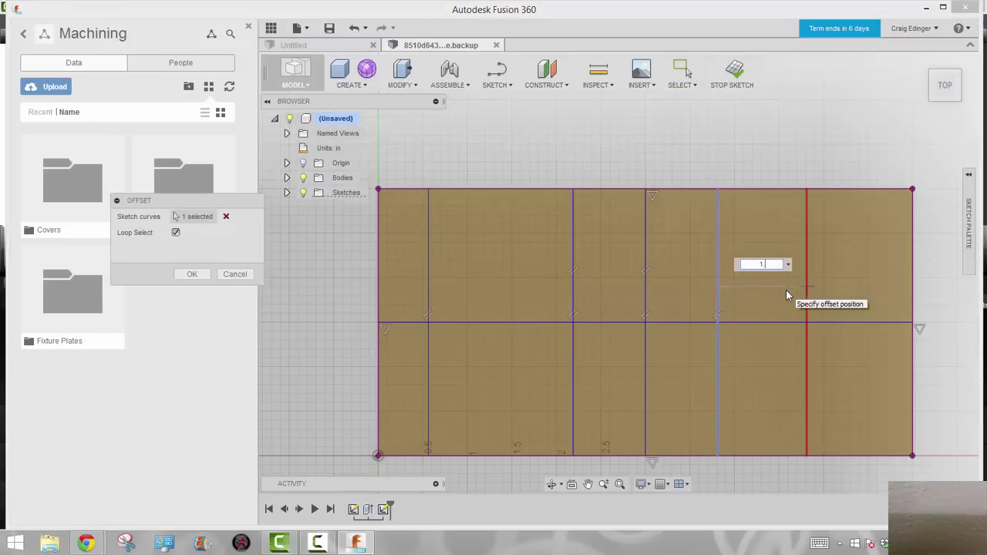
{"action": "type", "text": ".625"}
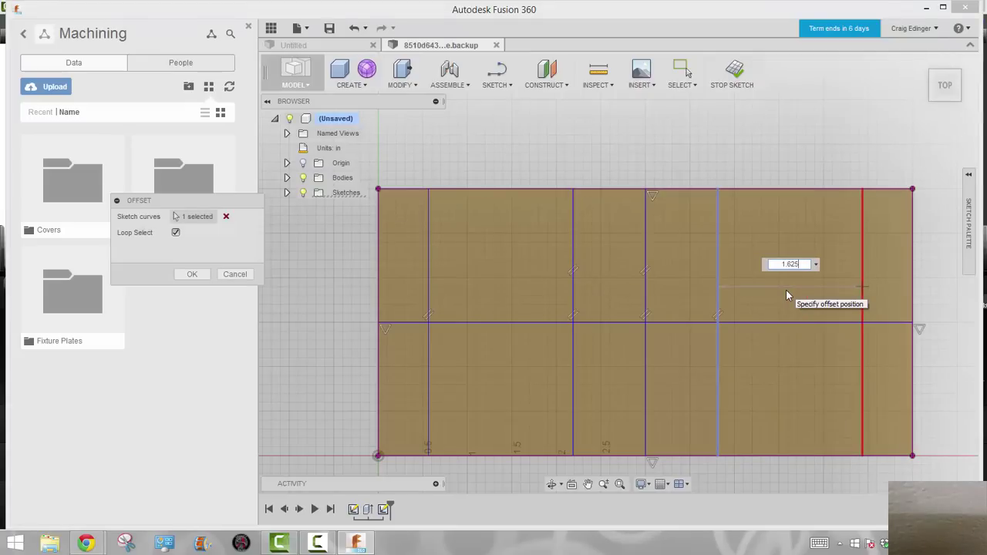
{"action": "key", "text": "Return"}
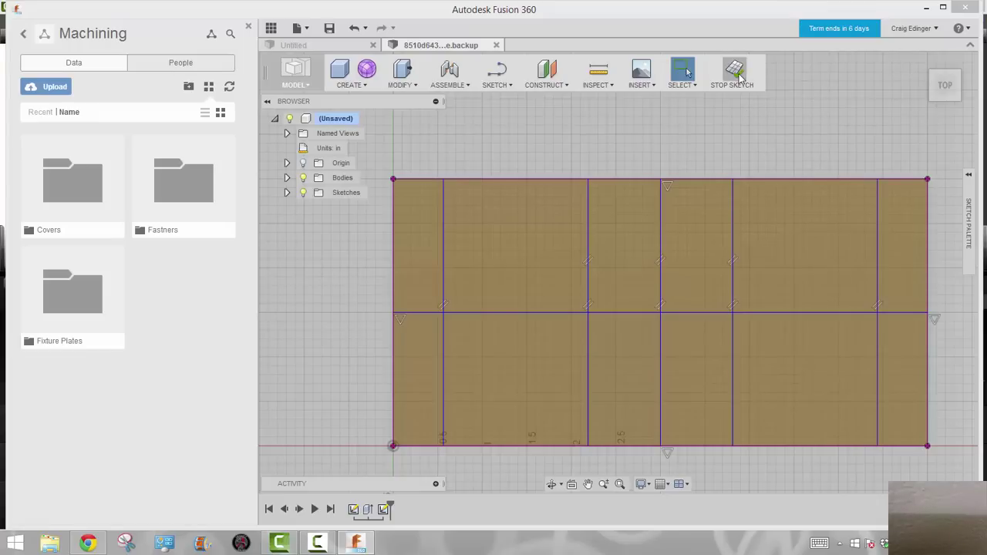
- Finish the layout-line sketch on the plate's top face and rename it Top Lines
{"action": "left_click", "coordinate": [734, 69]}
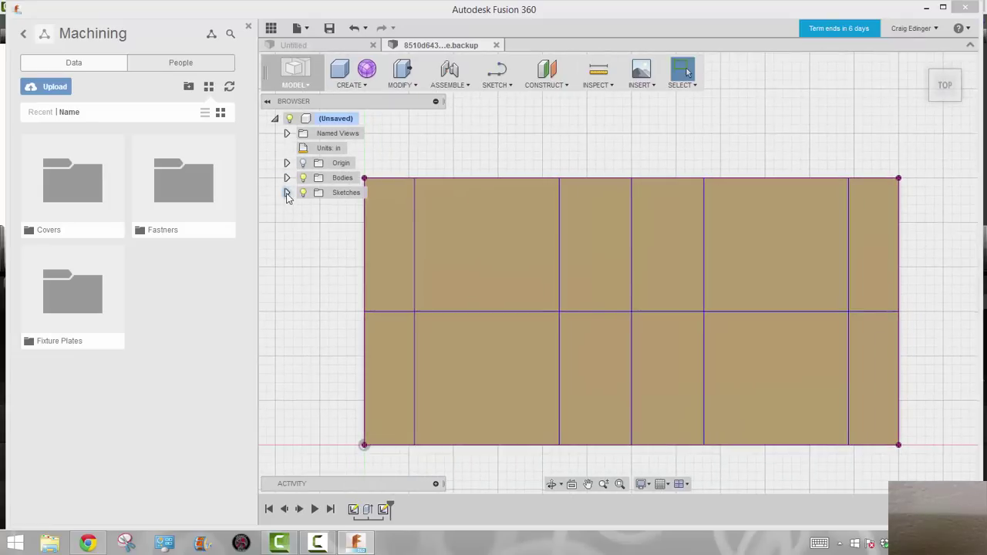
{"action": "left_click", "coordinate": [287, 194]}
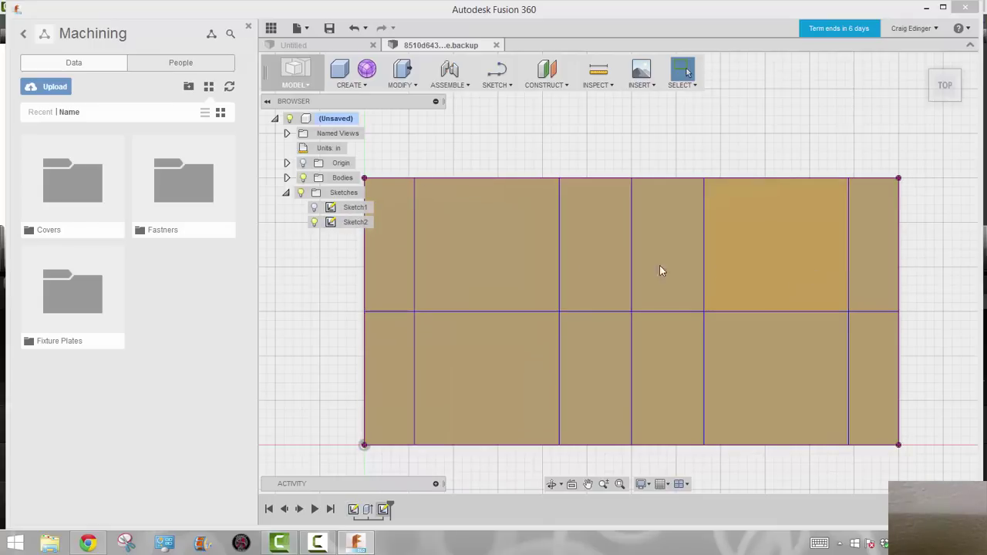
{"action": "left_click", "coordinate": [354, 223]}
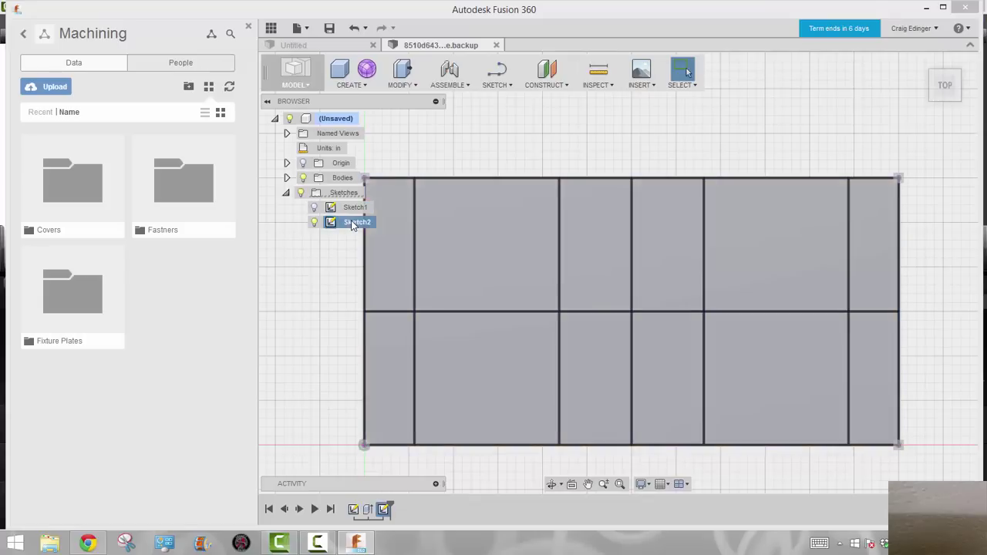
{"action": "left_click", "coordinate": [355, 223]}
{"action": "type", "text": "Top Lines"}
{"action": "left_click", "coordinate": [335, 244]}
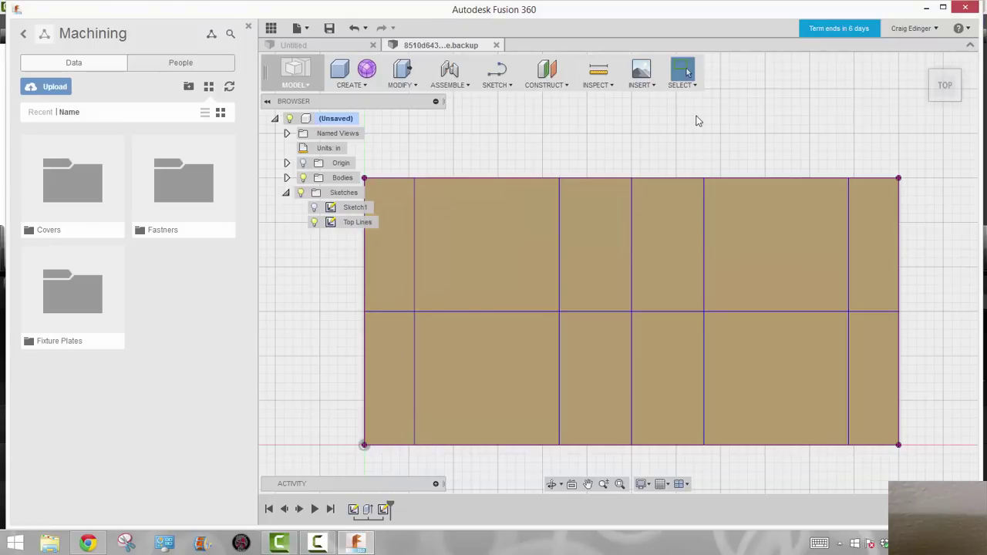
- Create a new sketch on the plate's top face and name it Mounting Holes
{"action": "left_click", "coordinate": [500, 86]}
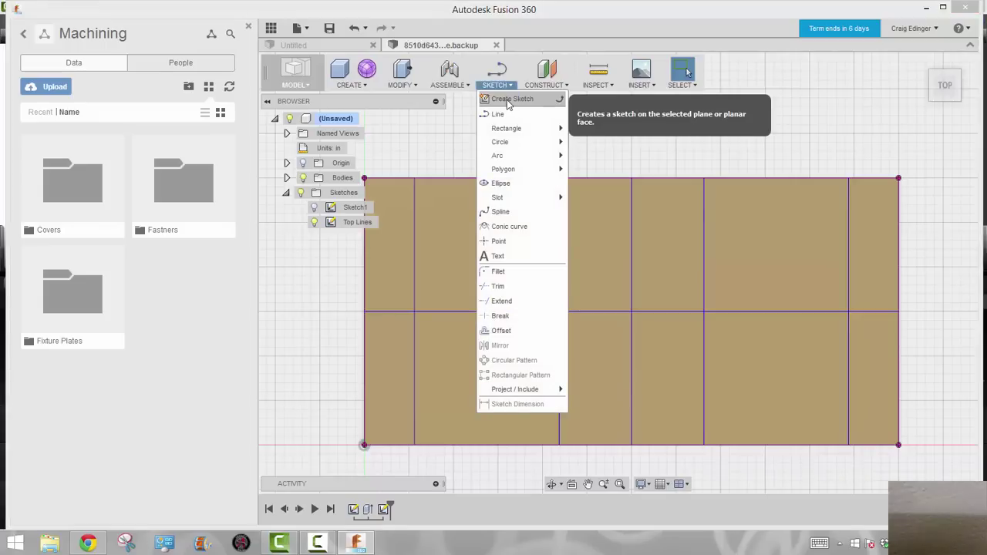
{"action": "left_click", "coordinate": [509, 101]}
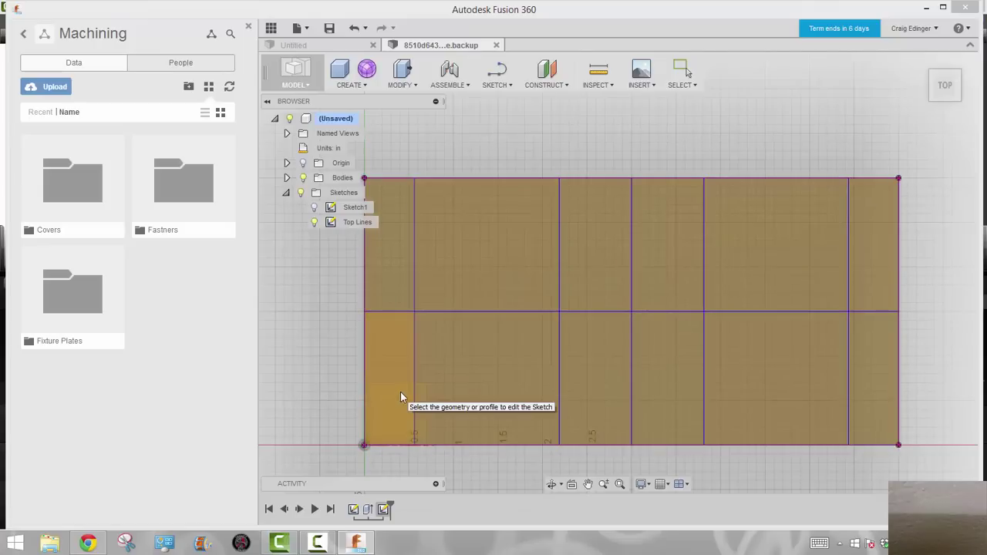
{"action": "left_click", "coordinate": [508, 257]}
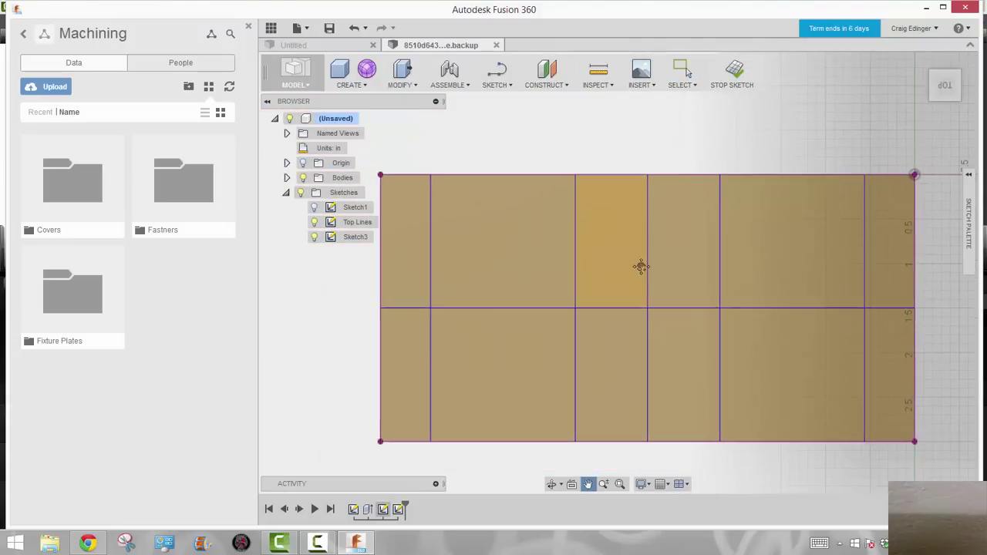
{"action": "left_click", "coordinate": [354, 241]}
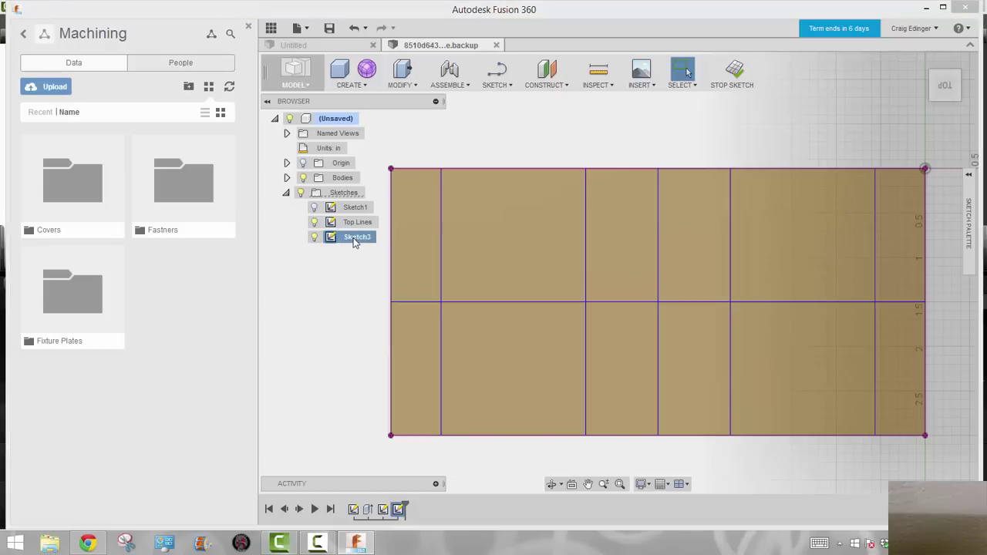
{"action": "left_click", "coordinate": [358, 240]}
{"action": "type", "text": "Mounting Holes"}
{"action": "key", "text": "Return"}
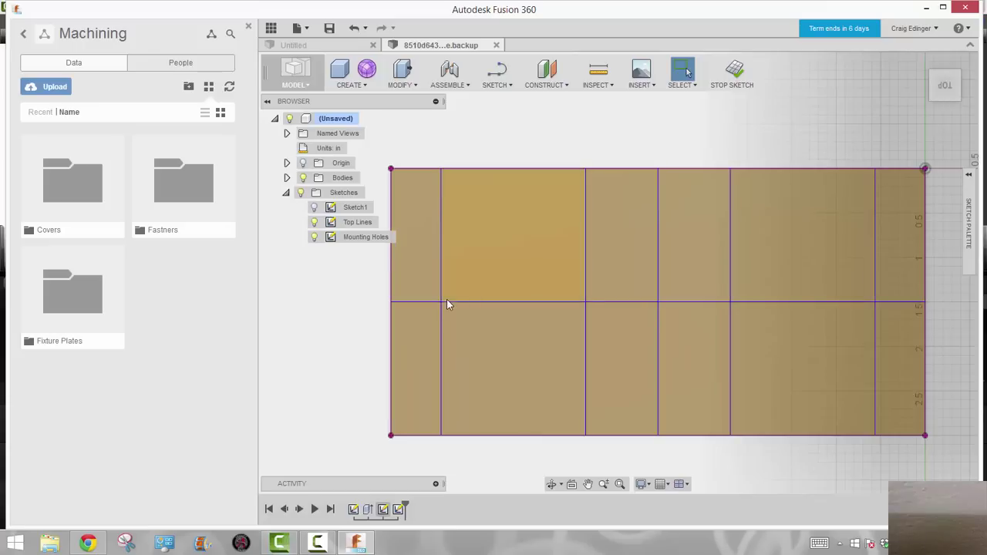
- Draw a 0.5 in center-diameter circle where the leftmost vertical layout line crosses the horizontal centerline
{"action": "left_click", "coordinate": [494, 84]}
{"action": "mouse_move", "coordinate": [505, 145]}
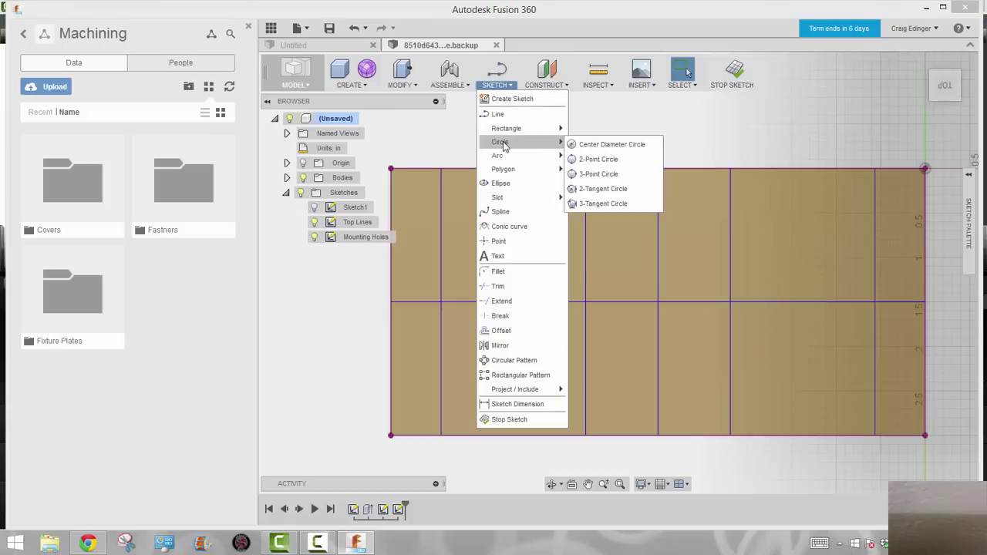
{"action": "left_click", "coordinate": [593, 146]}
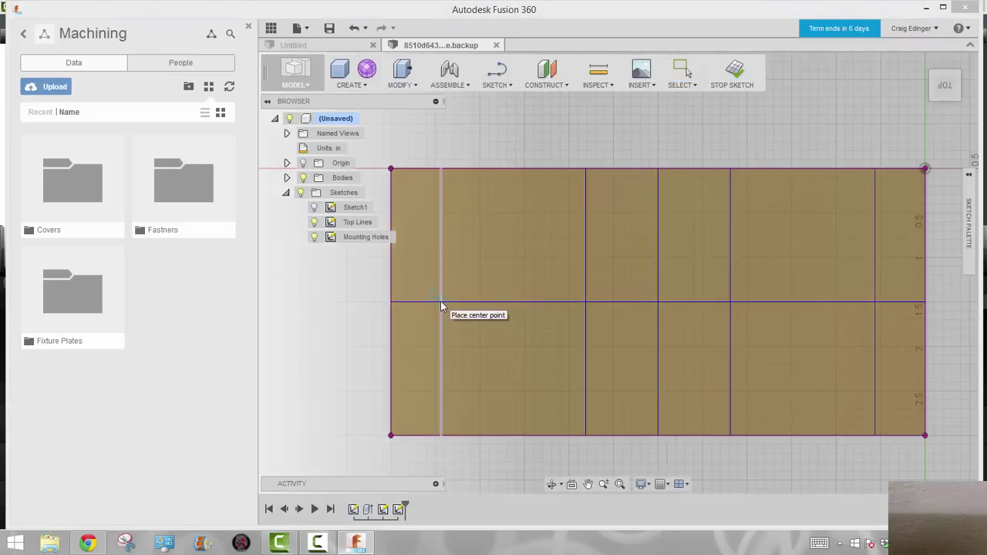
{"action": "left_click", "coordinate": [441, 302]}
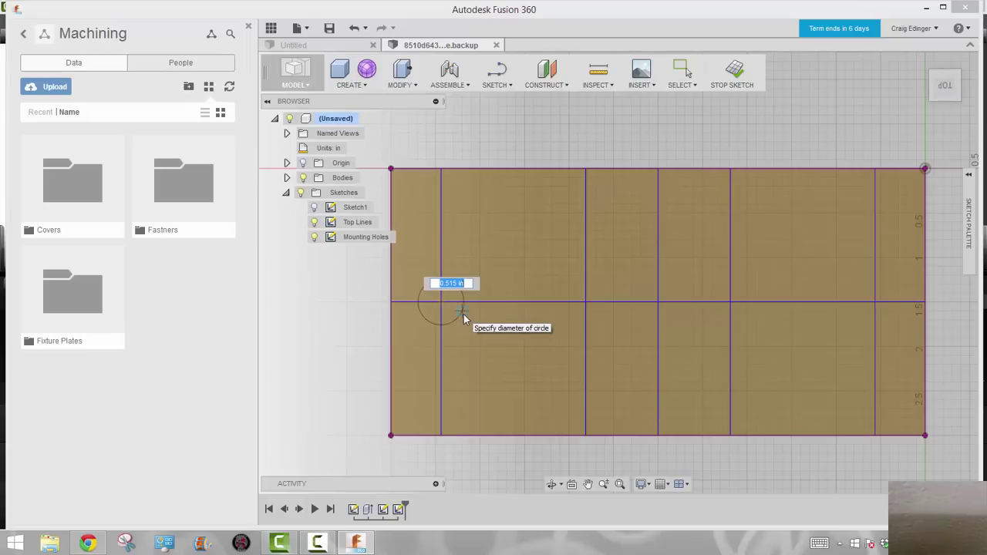
{"action": "type", "text": ".5"}
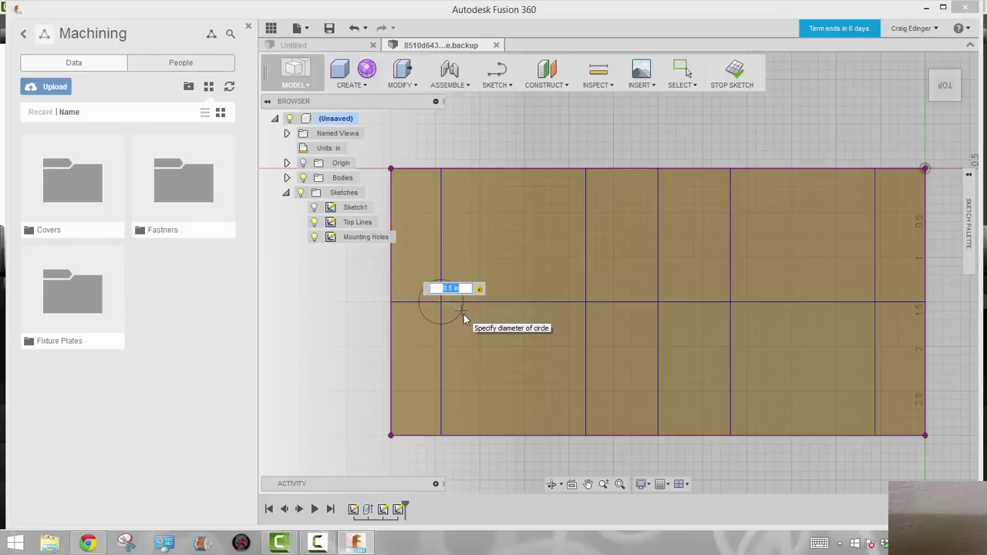
{"action": "key", "text": "Return"}
{"action": "key", "text": "Escape"}
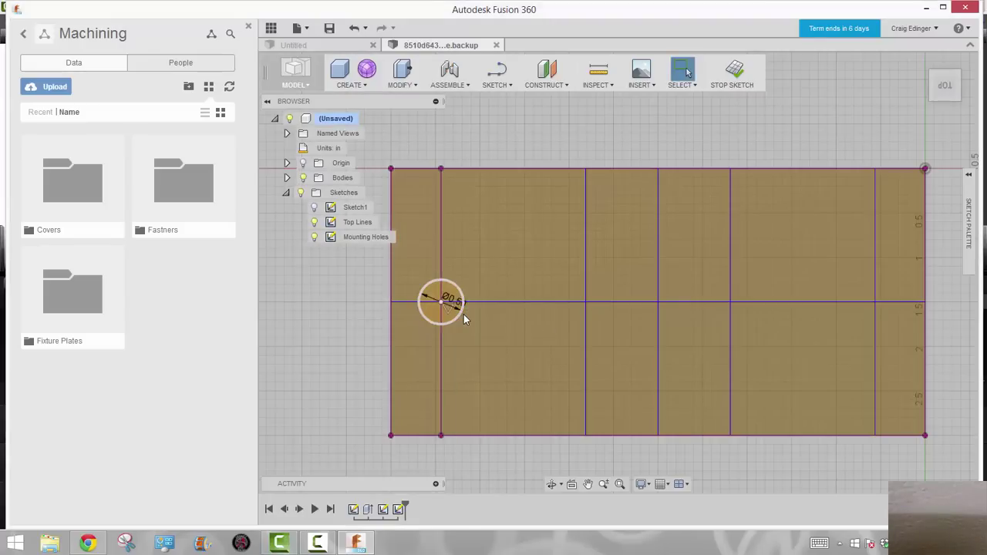
- Add a concentric 0.8 in diameter circle around the left 0.5 in mounting-hole circle
{"action": "right_click", "coordinate": [486, 249]}
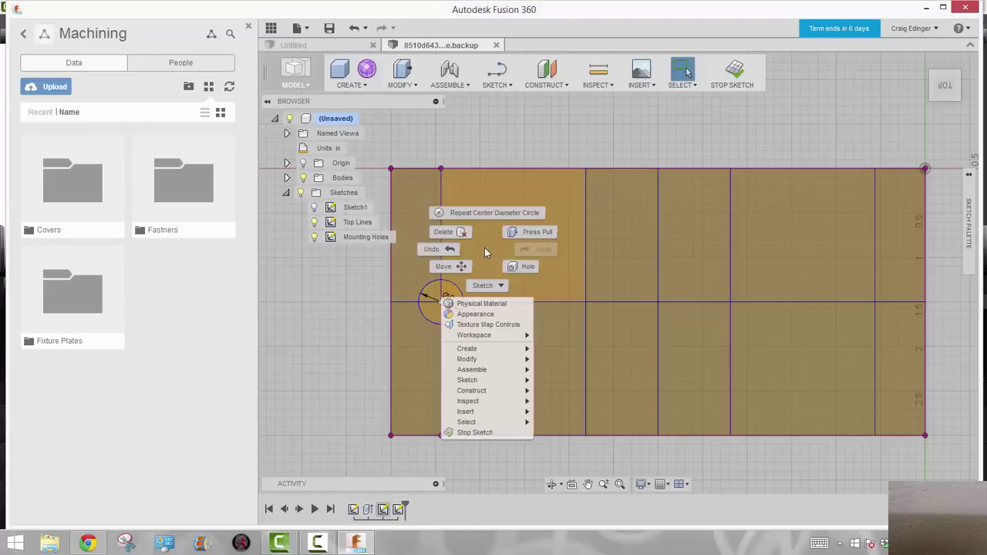
{"action": "key", "text": "Escape"}
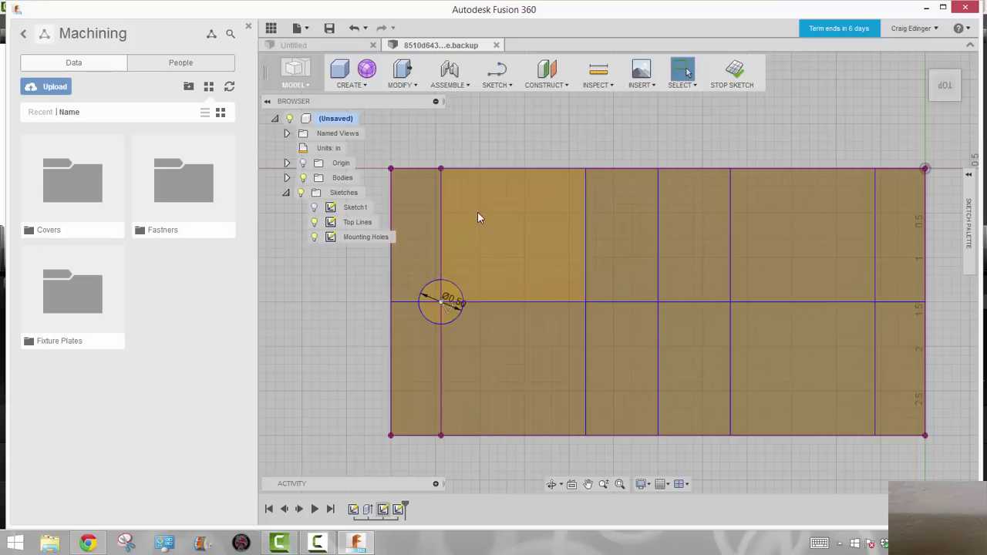
{"action": "key", "text": "c"}
{"action": "left_click", "coordinate": [440, 302]}
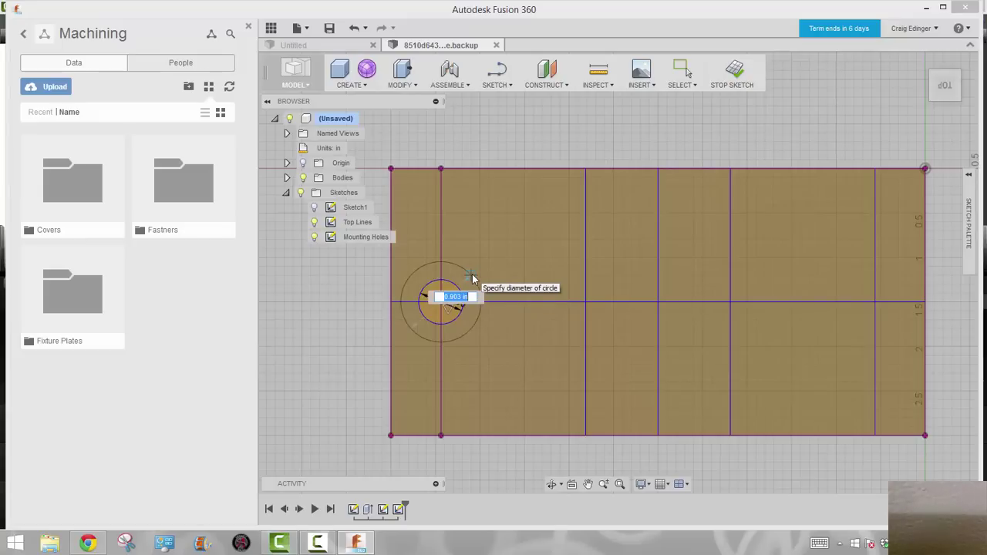
{"action": "key", "text": "BackSpace"}
{"action": "type", "text": ".8"}
{"action": "key", "text": "Tab"}
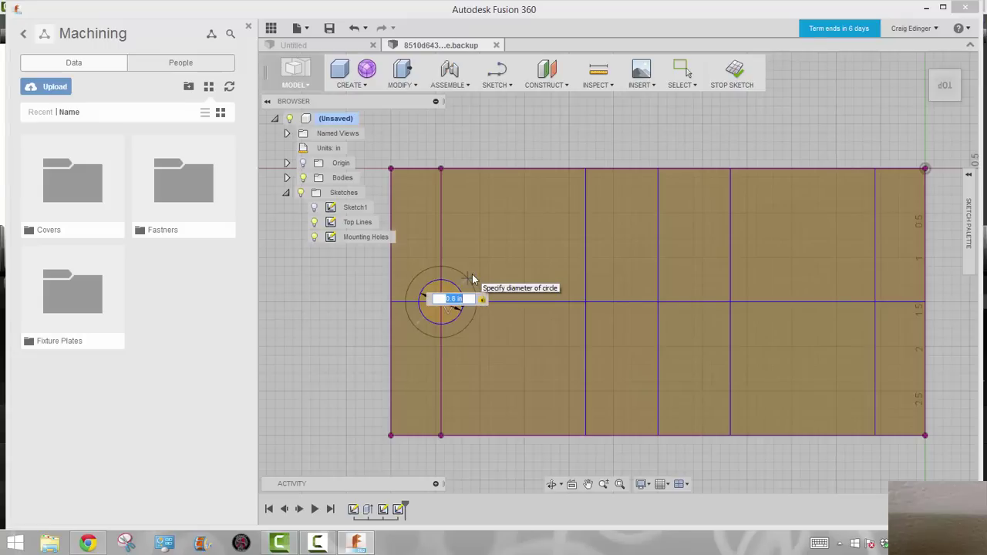
{"action": "key", "text": "Return"}
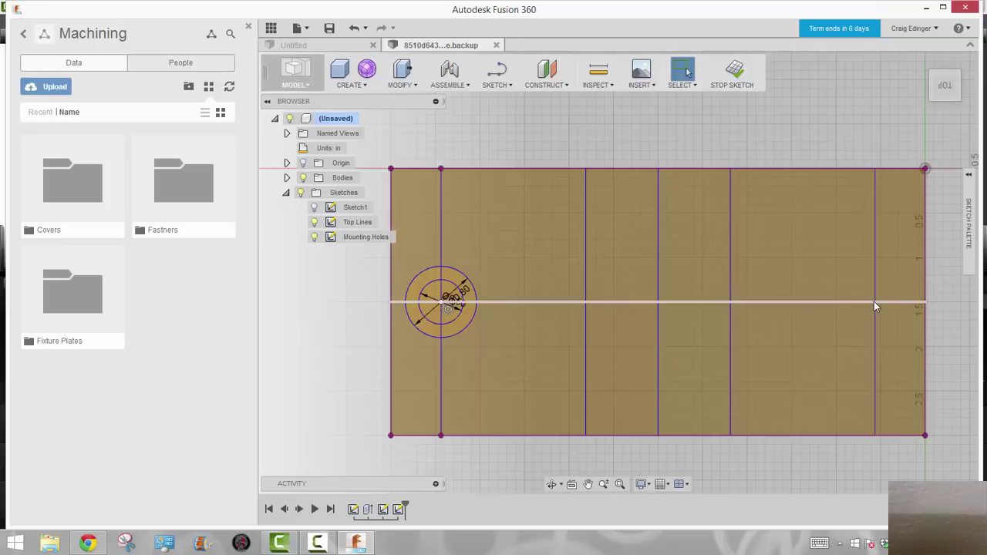
- Draw a 0.5 in center-diameter circle where the rightmost vertical layout line crosses the horizontal centerline
{"action": "right_click", "coordinate": [856, 318]}
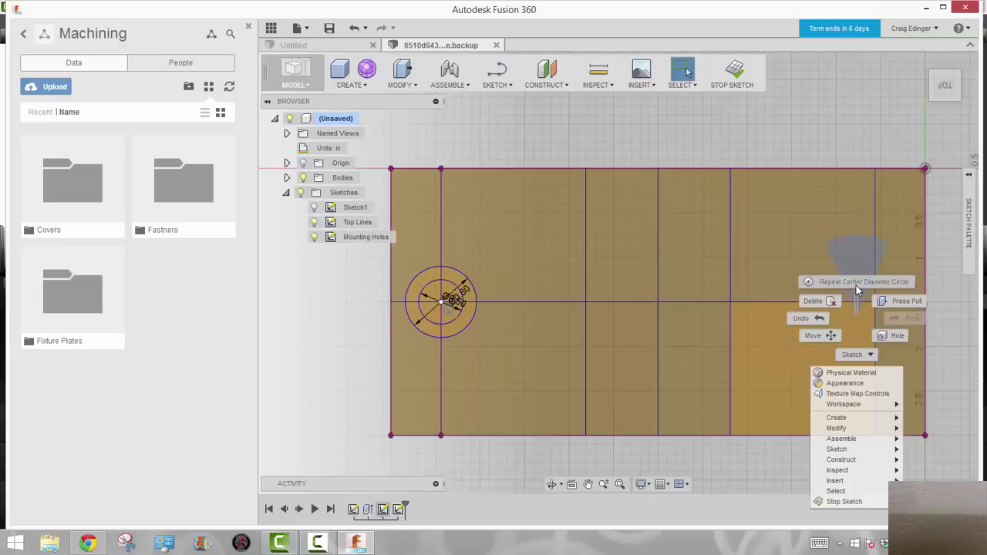
{"action": "left_click", "coordinate": [856, 284]}
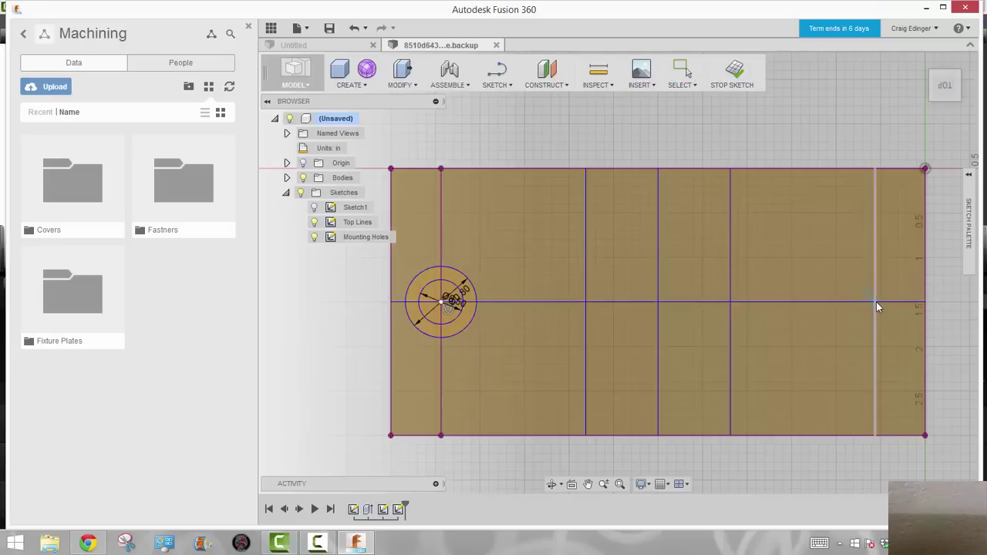
{"action": "left_click", "coordinate": [875, 302]}
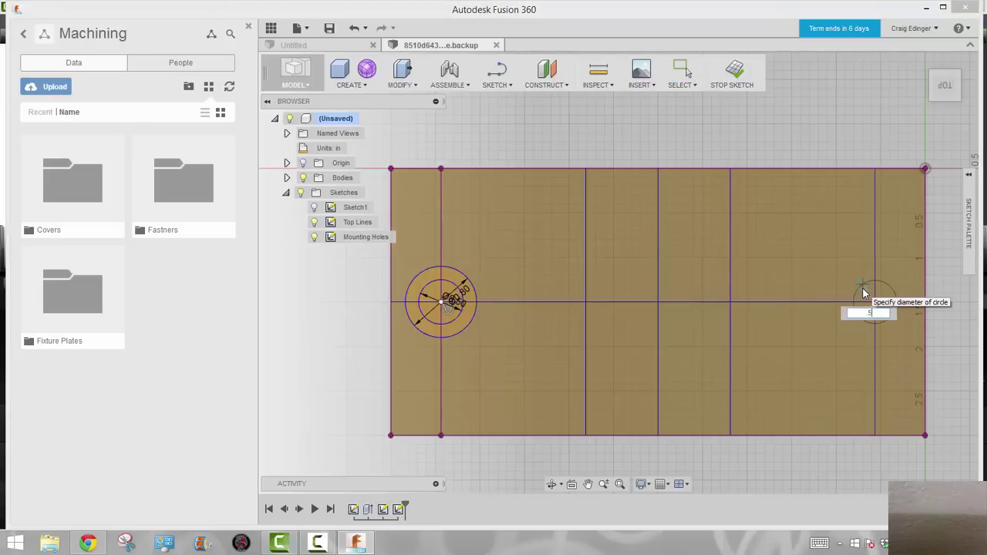
{"action": "type", "text": ".5"}
{"action": "key", "text": "Return"}
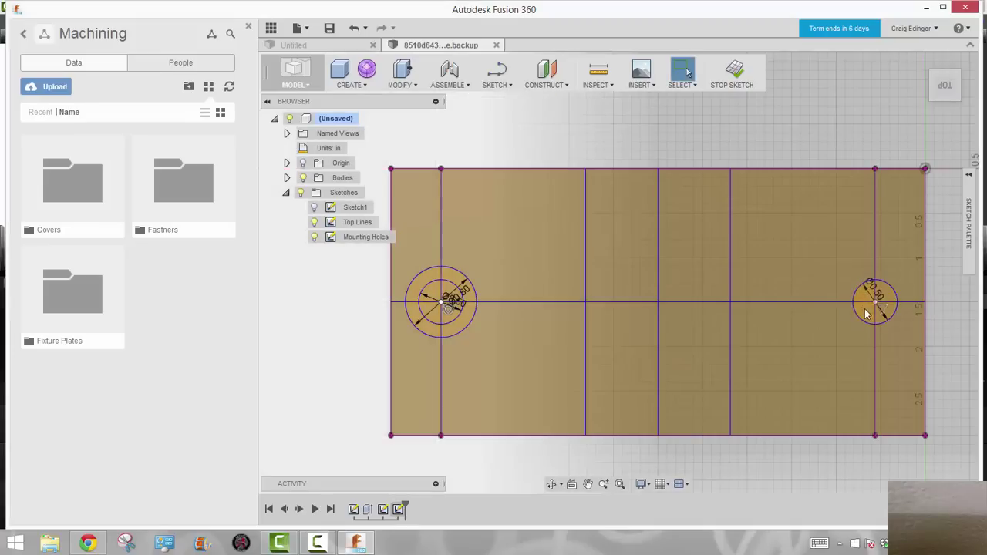
- Add a concentric 0.8 in diameter circle around the right 0.5 in mounting-hole circle
{"action": "right_click", "coordinate": [813, 322]}
{"action": "left_click", "coordinate": [828, 289]}
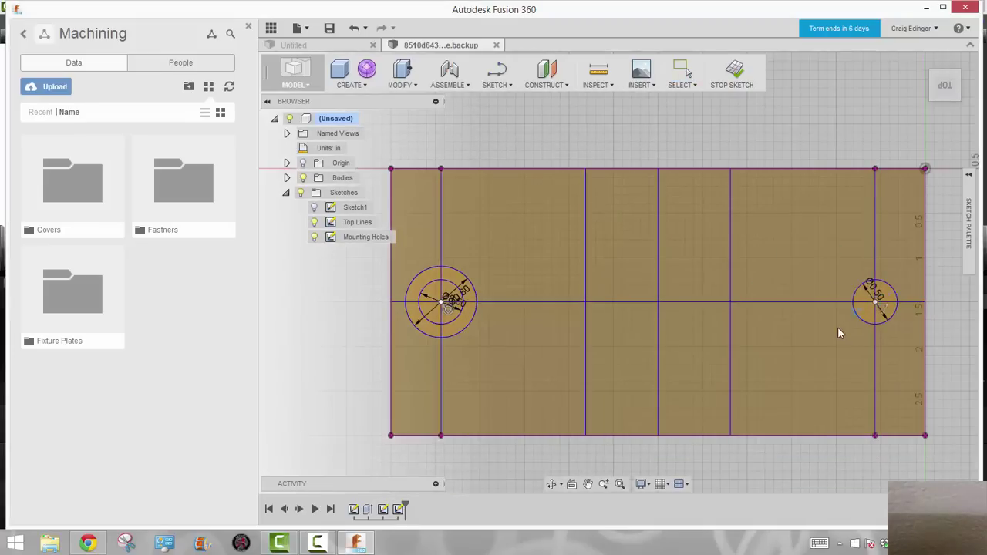
{"action": "left_click", "coordinate": [875, 301]}
{"action": "key", "text": "BackSpace"}
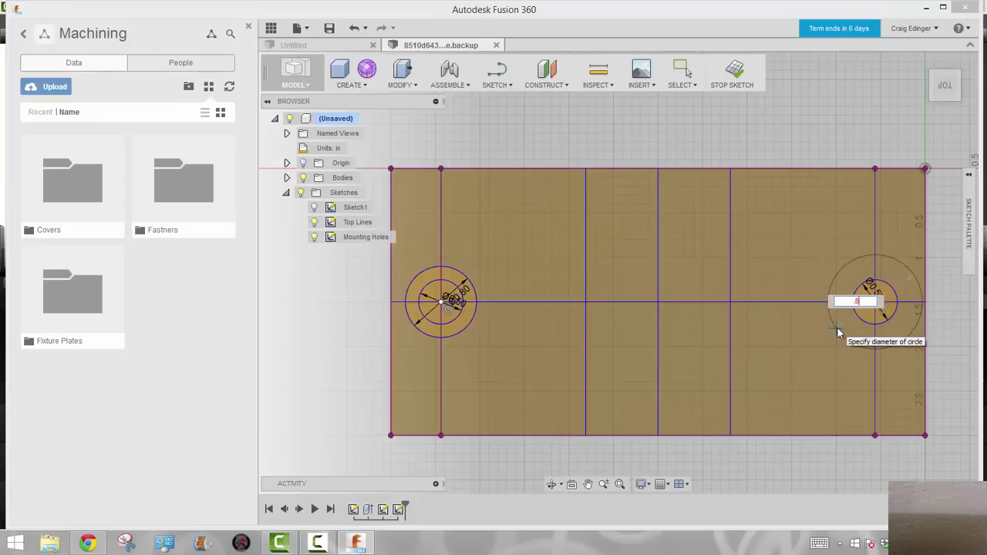
{"action": "type", "text": ".8"}
{"action": "key", "text": "Return"}
{"action": "key", "text": "Escape"}
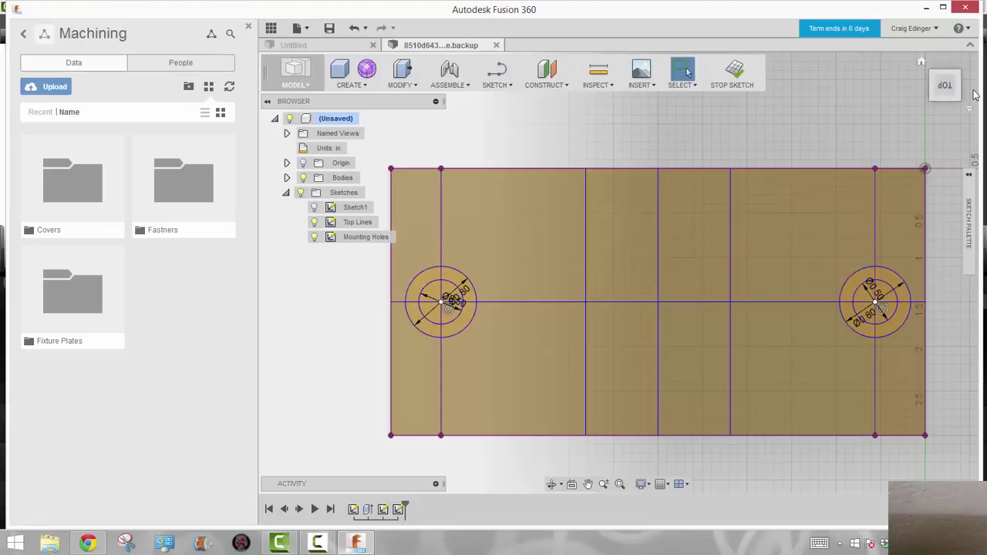
- Show the whole plate in the isometric home view and hide the Top Lines sketch
{"action": "mouse_move", "coordinate": [941, 73]}
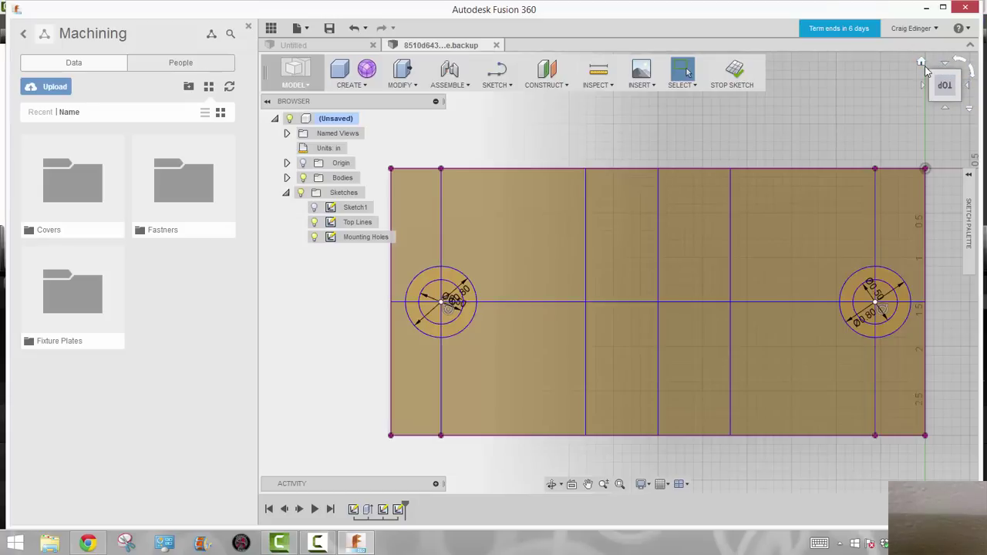
{"action": "left_click", "coordinate": [922, 66]}
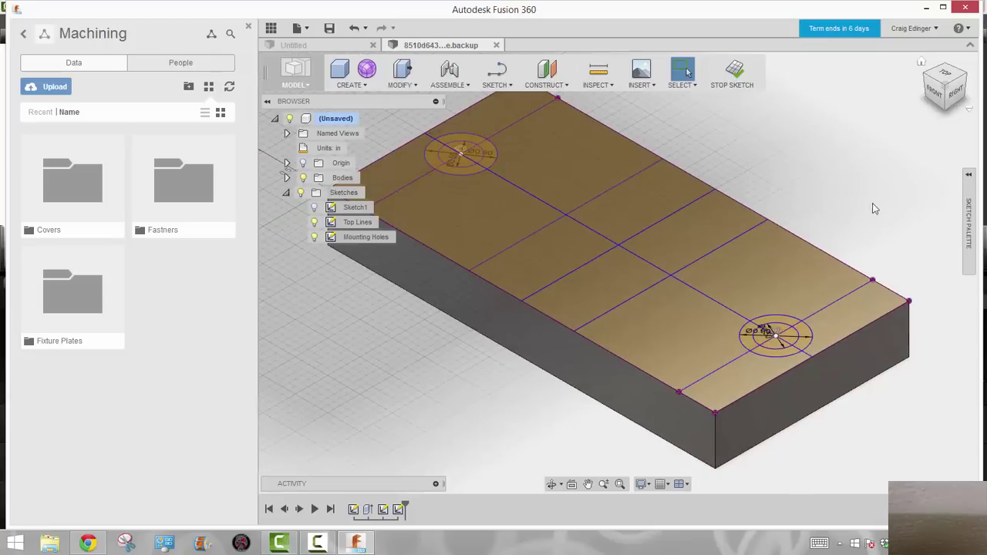
{"action": "key", "text": "F6"}
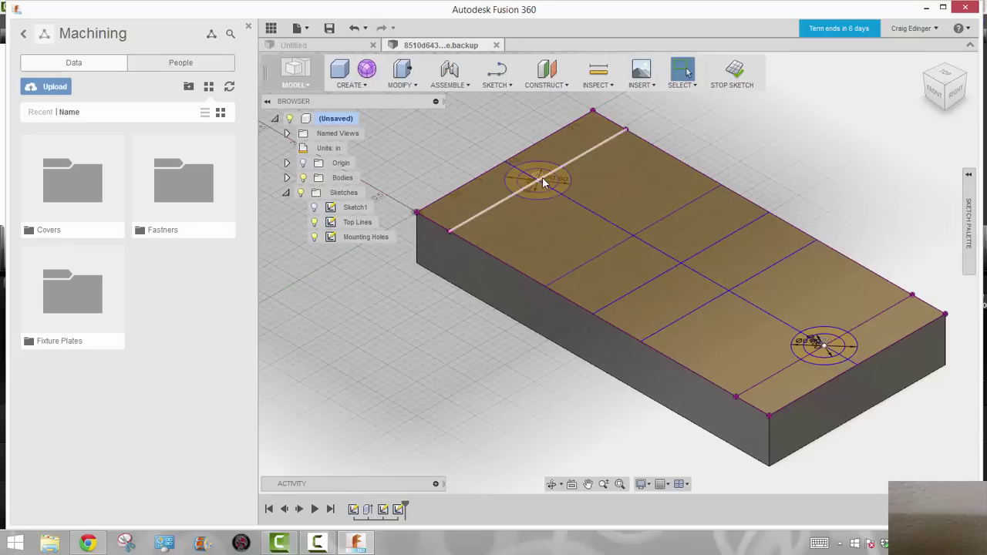
{"action": "left_click", "coordinate": [578, 158]}
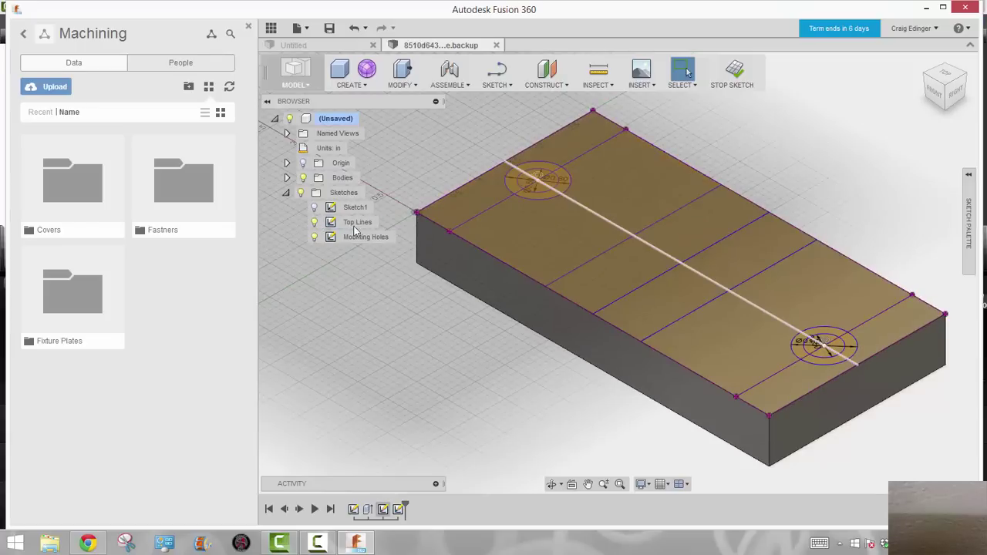
{"action": "left_click", "coordinate": [316, 223]}
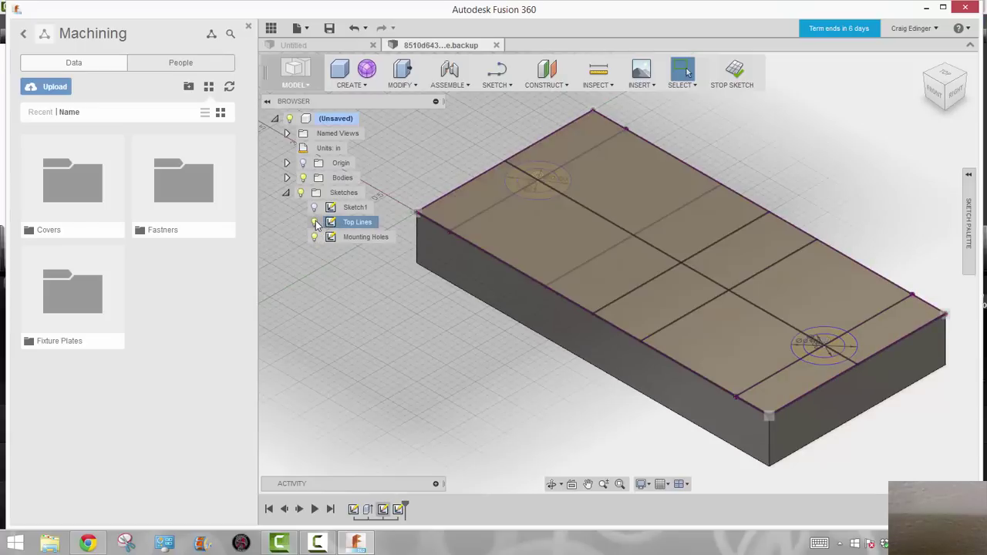
{"action": "left_click", "coordinate": [315, 223]}
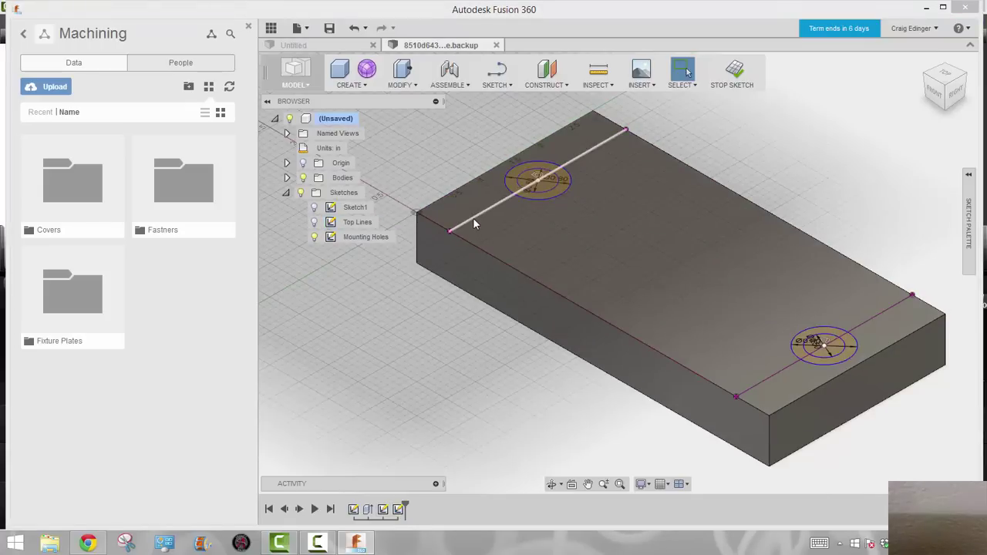
- Delete the two projected lines running through the mounting-hole circles in the Mounting Holes sketch
{"action": "left_click", "coordinate": [472, 220]}
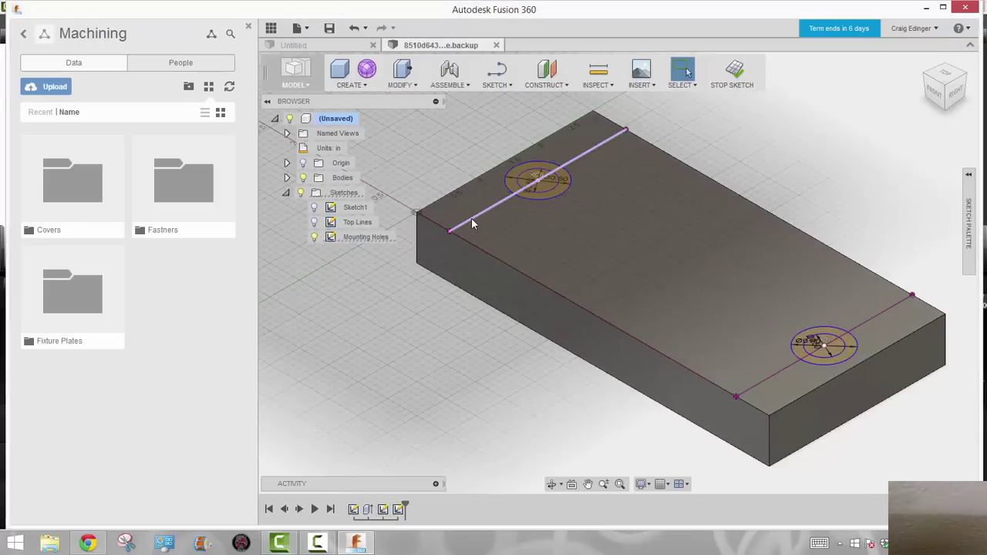
{"action": "key", "text": "Delete"}
{"action": "left_click", "coordinate": [779, 372]}
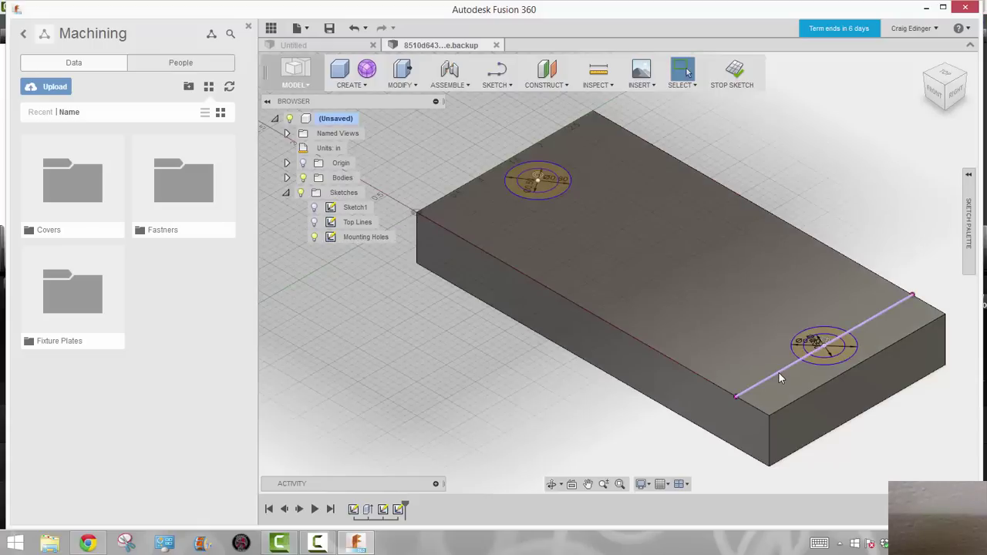
{"action": "key", "text": "Delete"}
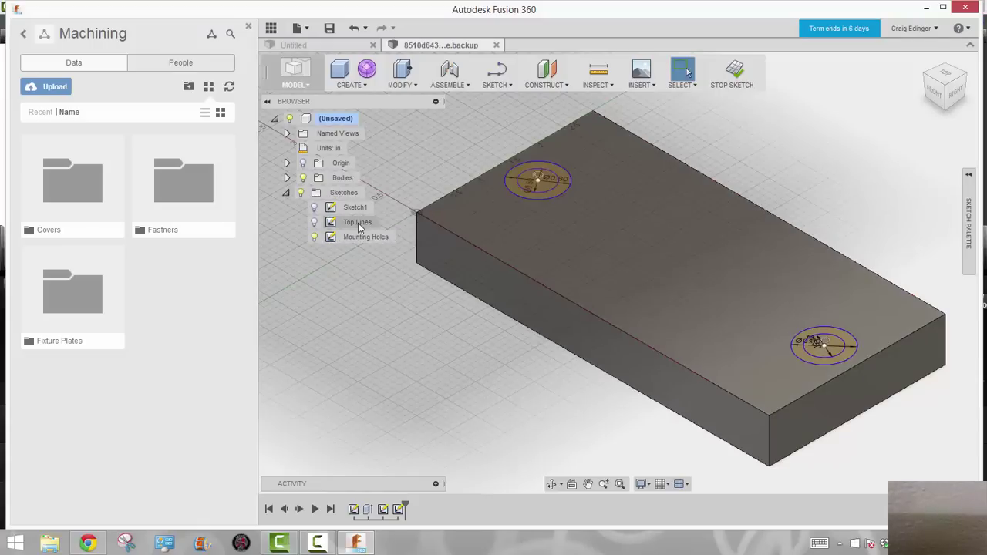
- Check the circles against the Top Lines sketch, hide it again and finish the Mounting Holes sketch
{"action": "left_click", "coordinate": [314, 222]}
{"action": "left_click", "coordinate": [314, 223]}
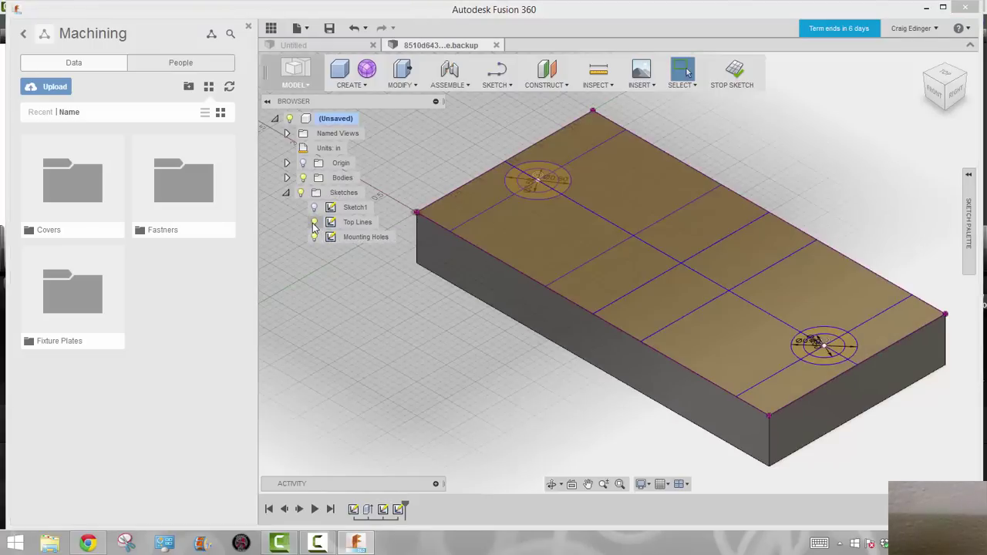
{"action": "left_click", "coordinate": [314, 222]}
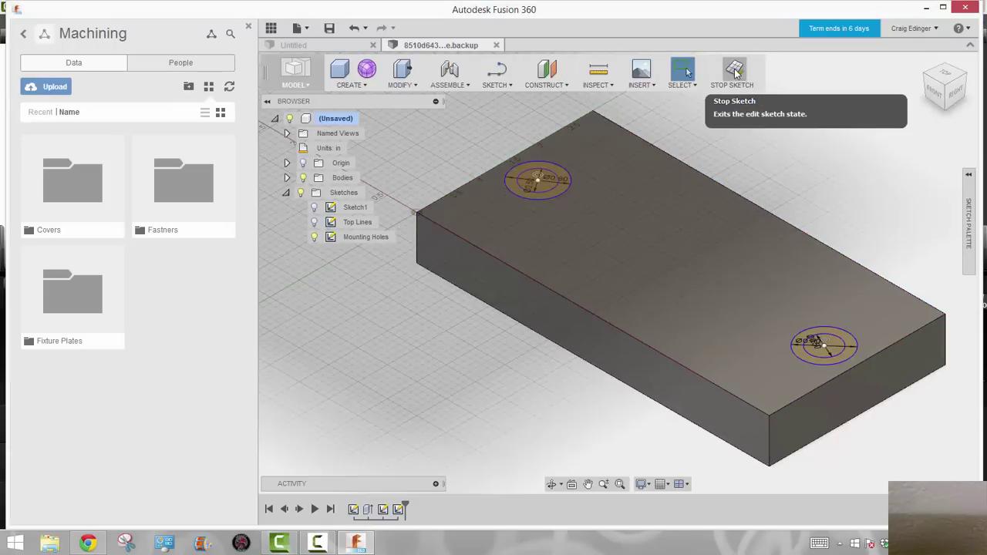
{"action": "left_click", "coordinate": [734, 69]}
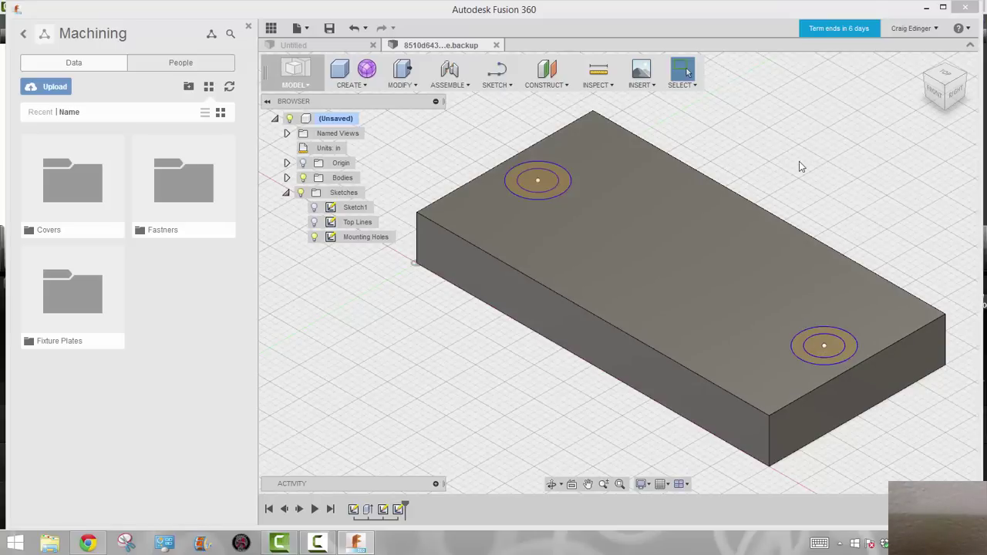
- Cut both inner 0.5 in circles down through the plate with Press Pull at a distance of about -1.90 in
{"action": "right_click", "coordinate": [801, 113]}
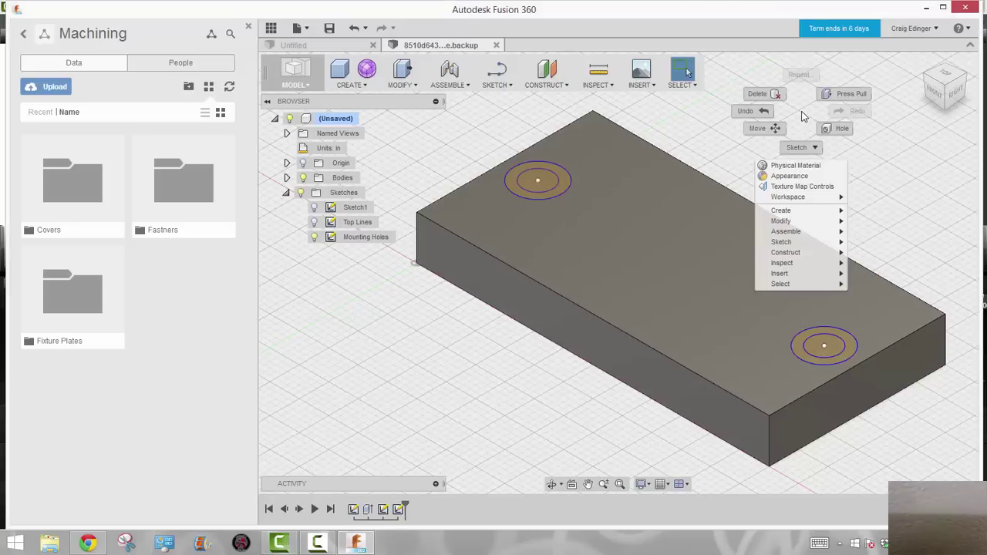
{"action": "left_click", "coordinate": [849, 96]}
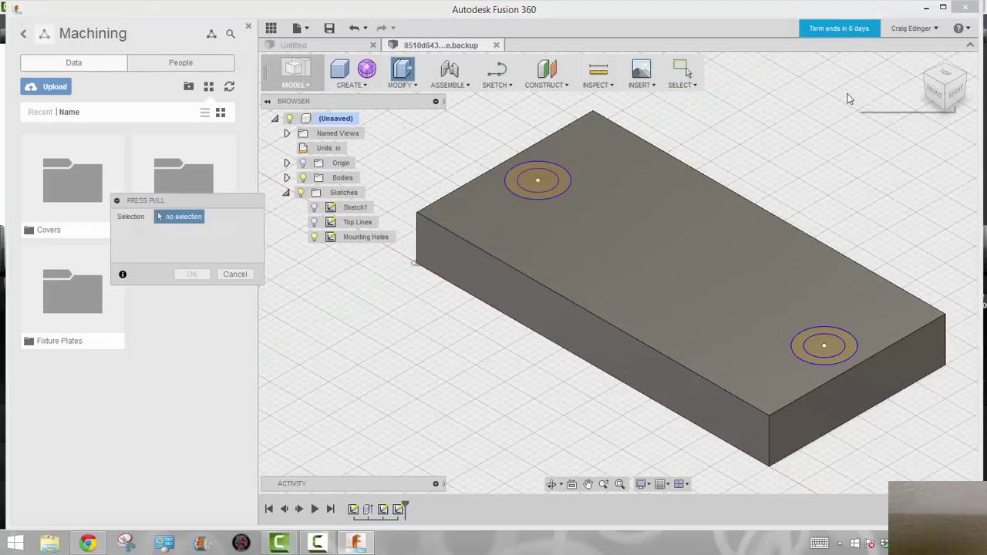
{"action": "left_click", "coordinate": [549, 181]}
{"action": "left_click", "coordinate": [826, 343]}
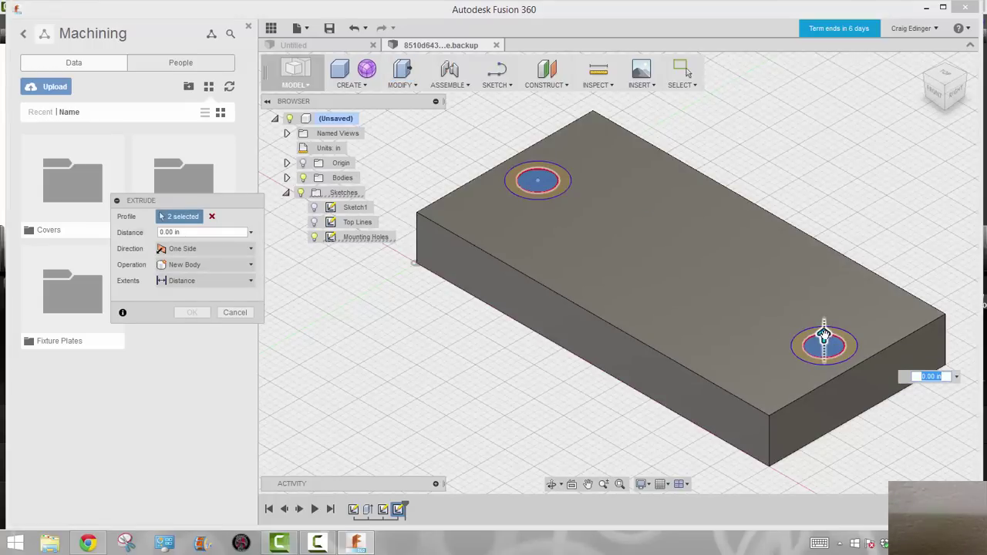
{"action": "left_click_drag", "start_coordinate": [824, 333], "coordinate": [822, 465]}
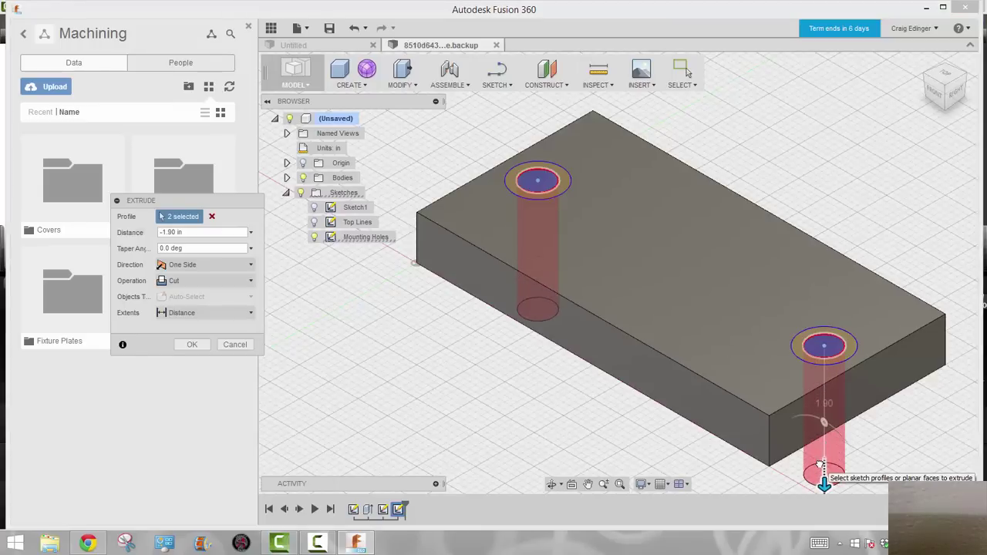
{"action": "key", "text": "Return"}
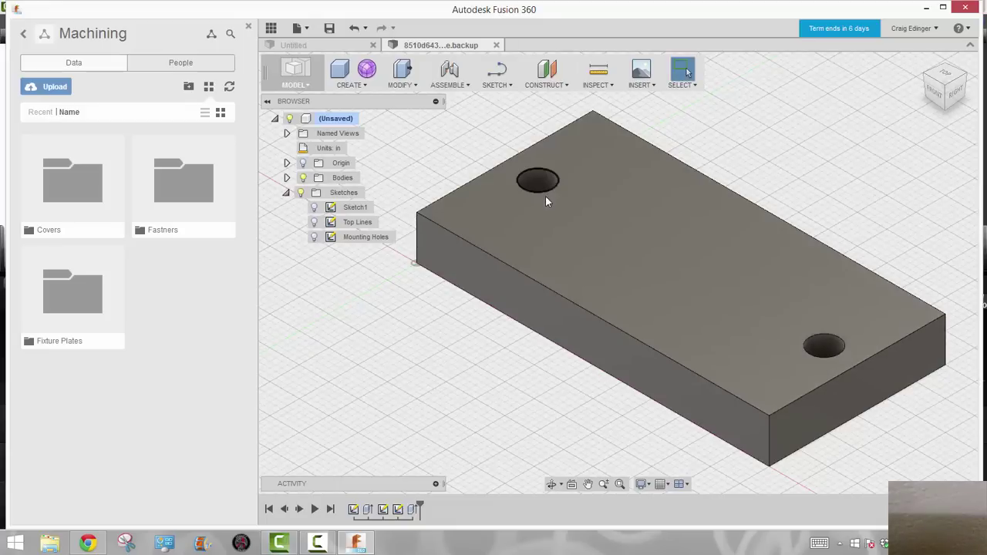
{"action": "left_click", "coordinate": [947, 75]}
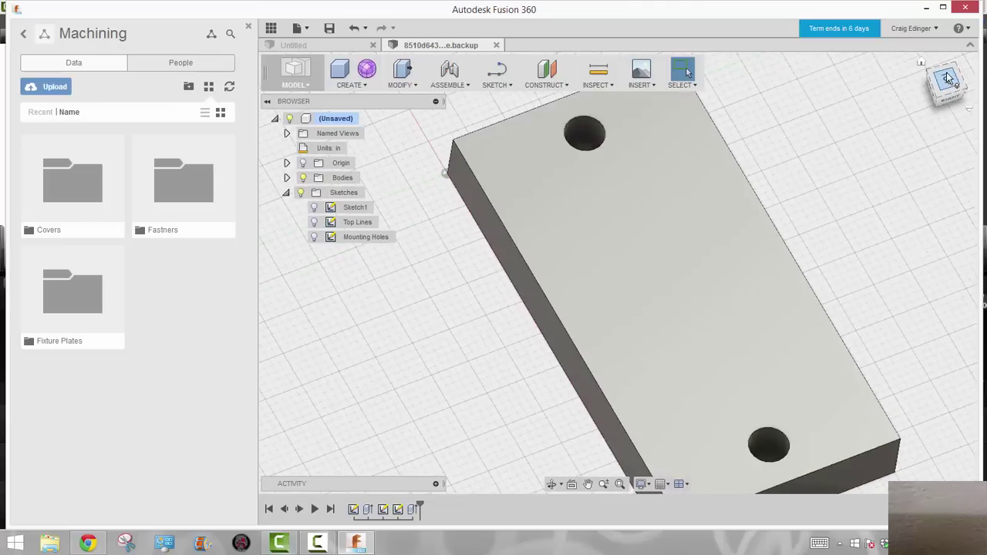
- Return the plate to the isometric home view and show the Mounting Holes sketch
{"action": "left_click", "coordinate": [961, 63]}
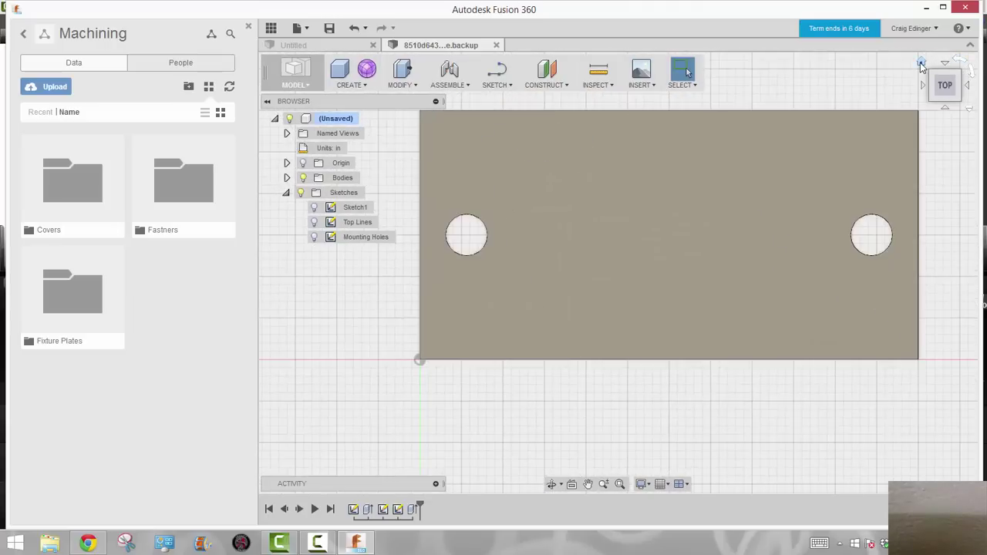
{"action": "left_click", "coordinate": [922, 62]}
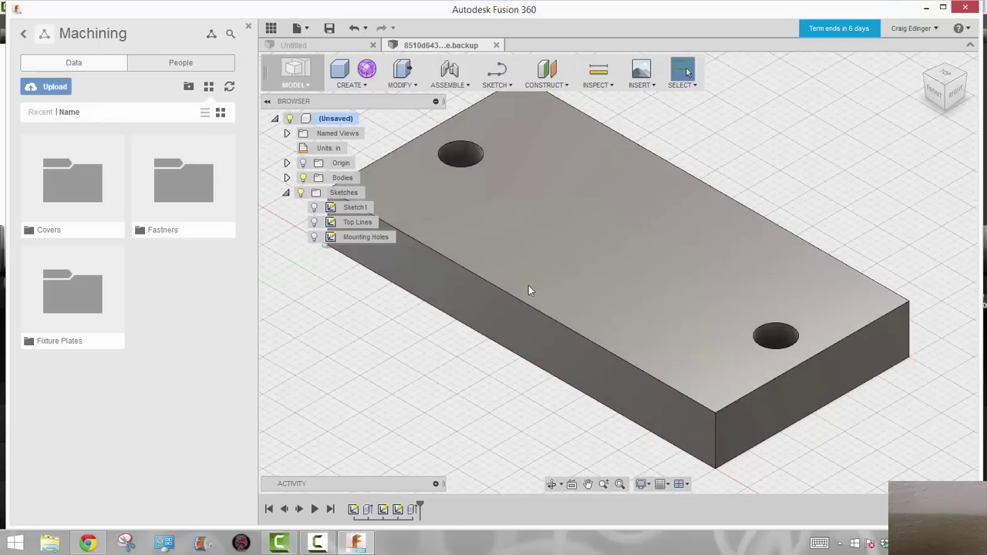
{"action": "middle_click_drag", "start_coordinate": [529, 271], "coordinate": [622, 273]}
{"action": "scroll", "coordinate": [622, 273], "scroll_direction": "down", "scroll_amount": 2}
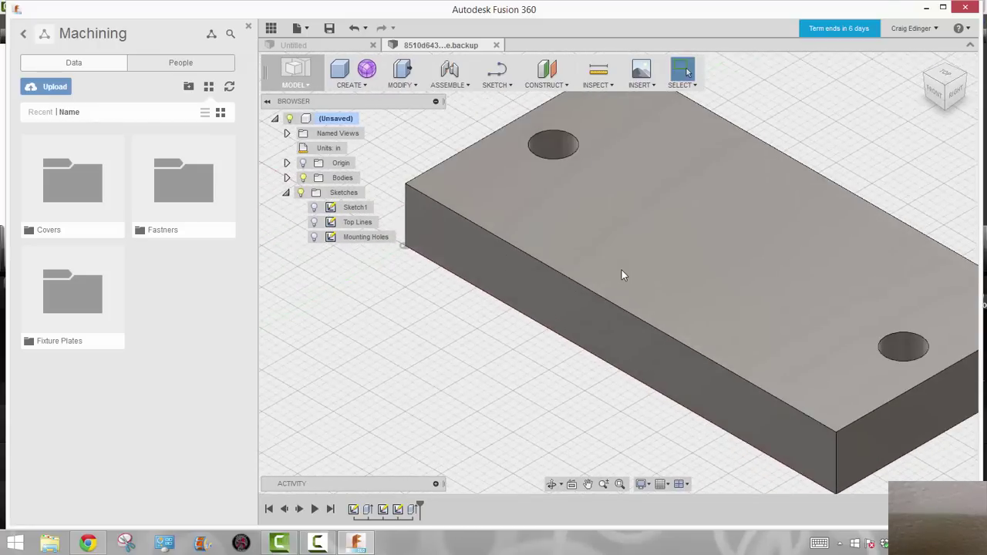
{"action": "scroll", "coordinate": [623, 275], "scroll_direction": "down", "scroll_amount": 1}
{"action": "middle_click_drag", "start_coordinate": [698, 215], "coordinate": [650, 247]}
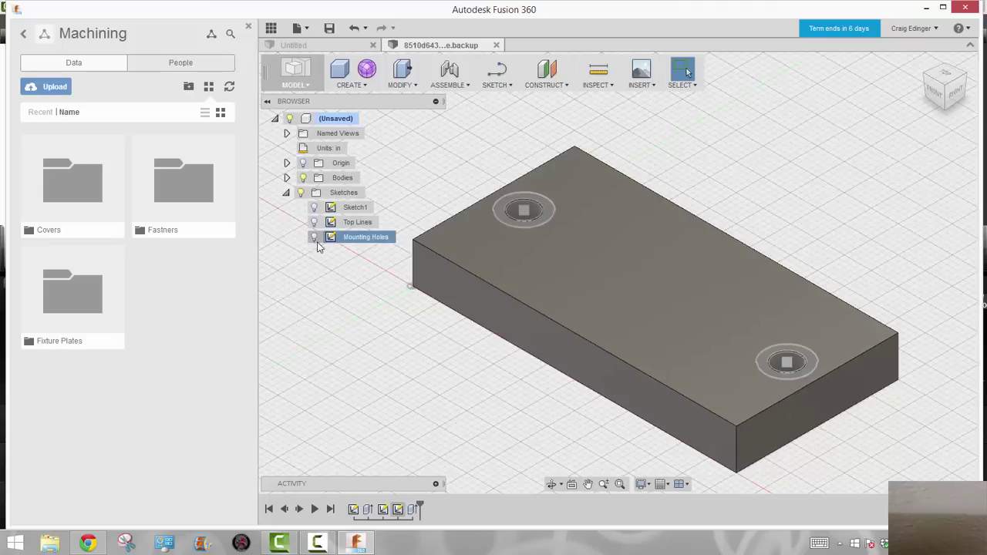
{"action": "left_click", "coordinate": [314, 238]}
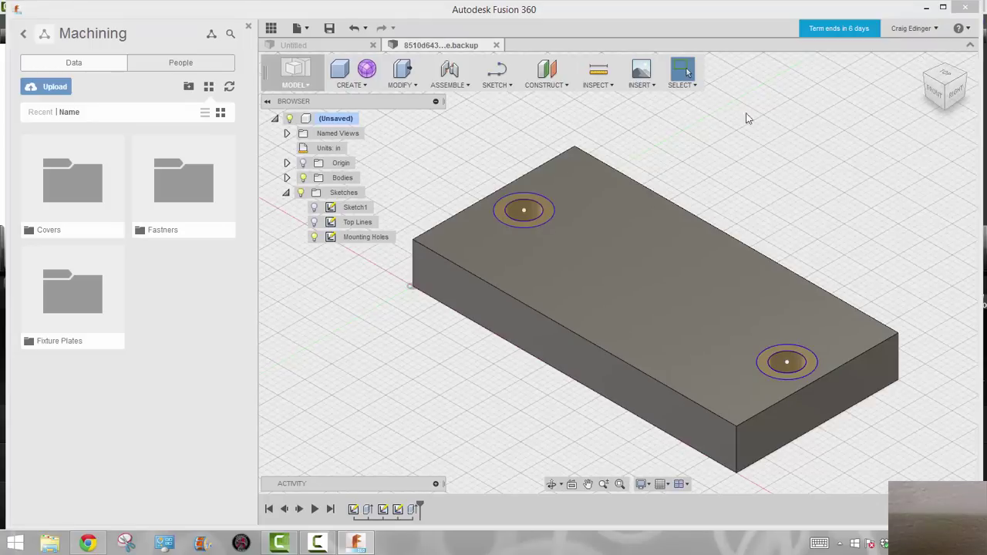
{"action": "right_click", "coordinate": [746, 156]}
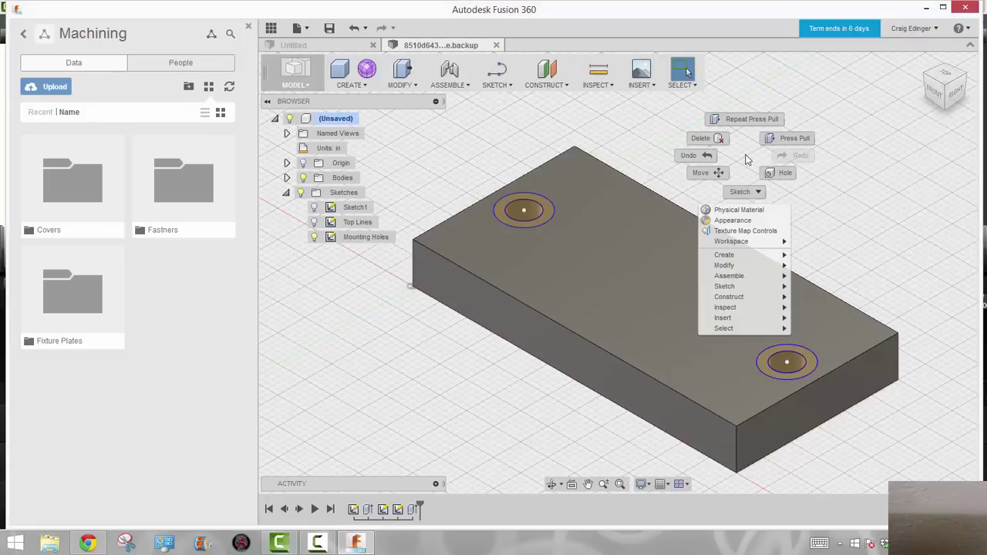
{"action": "left_click", "coordinate": [754, 118]}
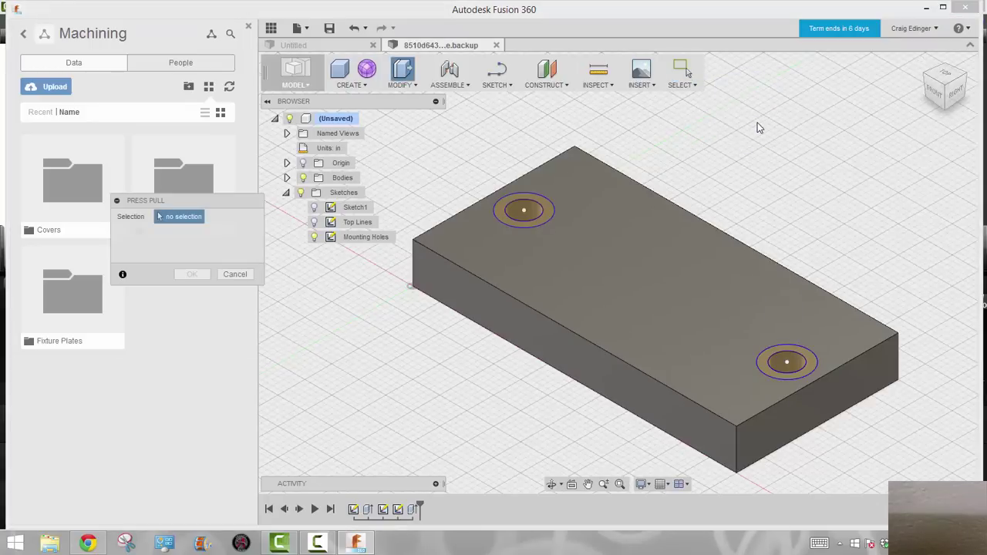
{"action": "left_click", "coordinate": [549, 215]}
{"action": "key", "text": "f"}
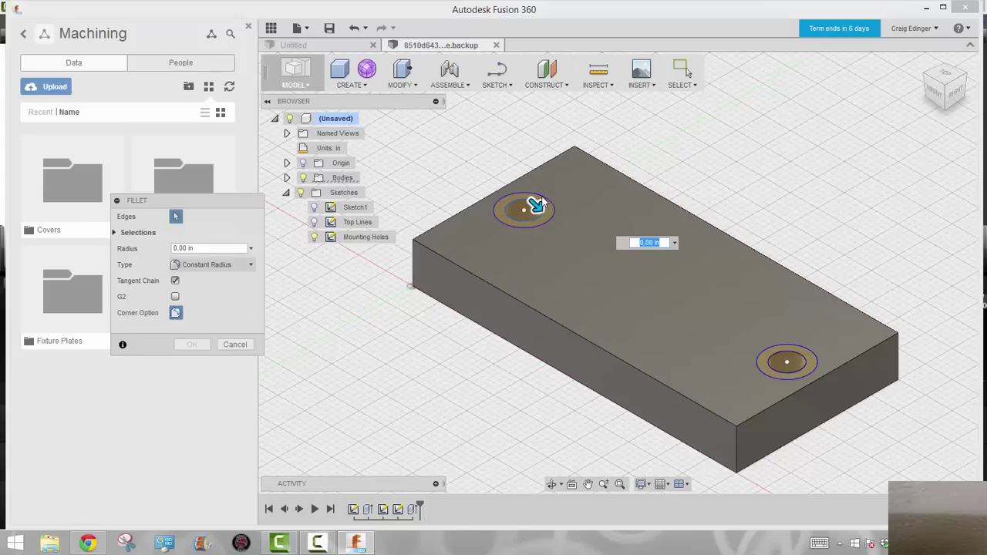
{"action": "left_click", "coordinate": [236, 344]}
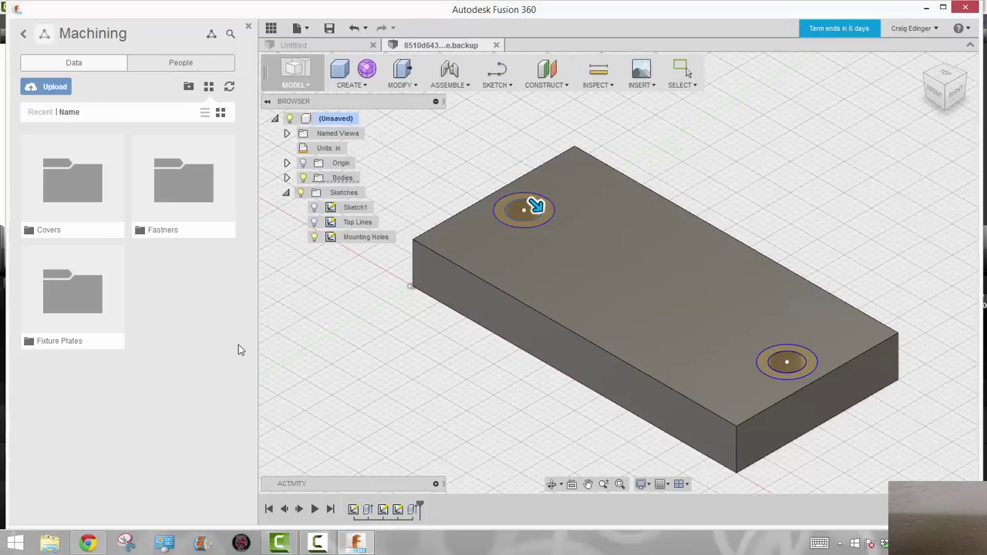
- Counterbore both mounting holes by cutting the two outer ring profiles into the plate with Press Pull at a distance of -3/8 in
{"action": "right_click", "coordinate": [764, 182]}
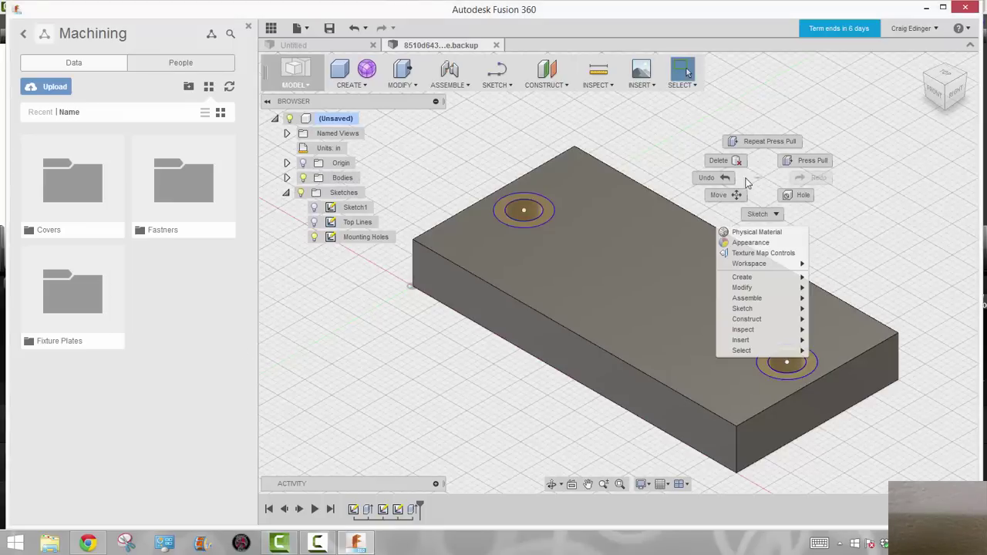
{"action": "left_click", "coordinate": [803, 162]}
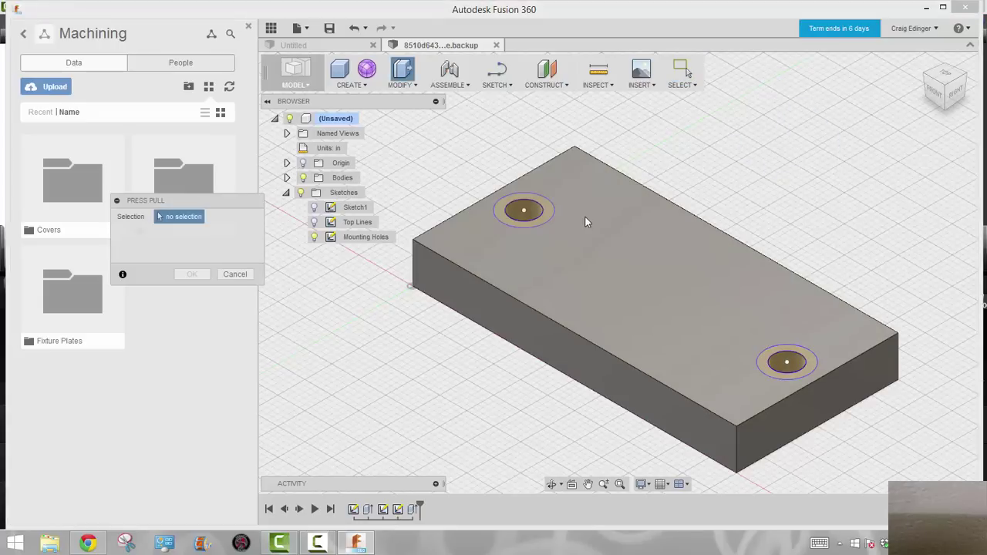
{"action": "scroll", "coordinate": [586, 222], "scroll_direction": "down", "scroll_amount": 1}
{"action": "scroll", "coordinate": [552, 207], "scroll_direction": "up", "scroll_amount": 1}
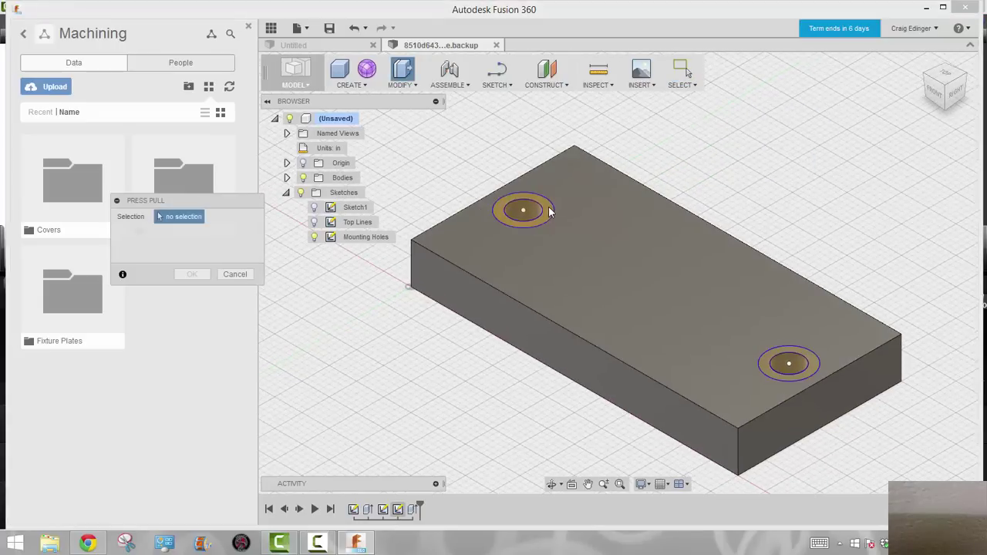
{"action": "left_click", "coordinate": [549, 212]}
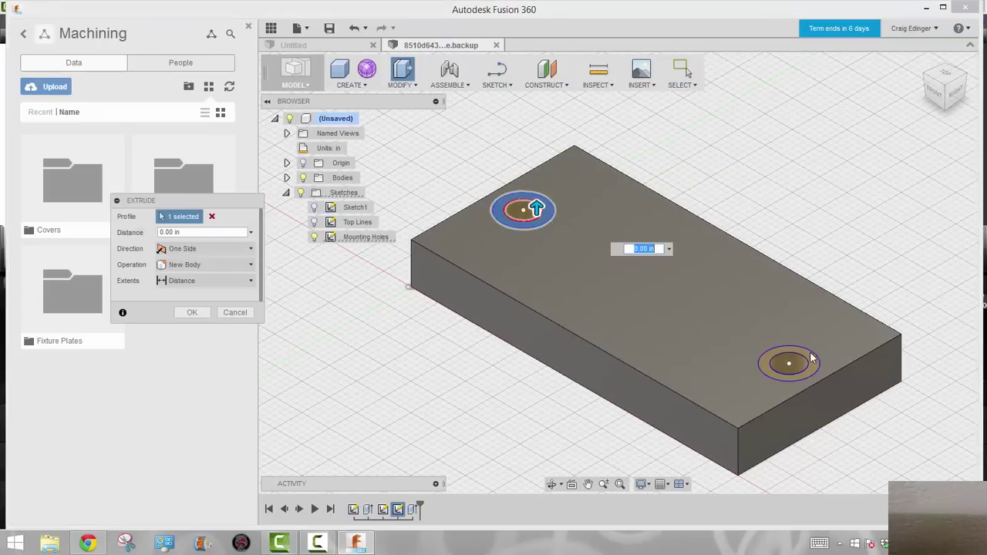
{"action": "left_click", "coordinate": [807, 362]}
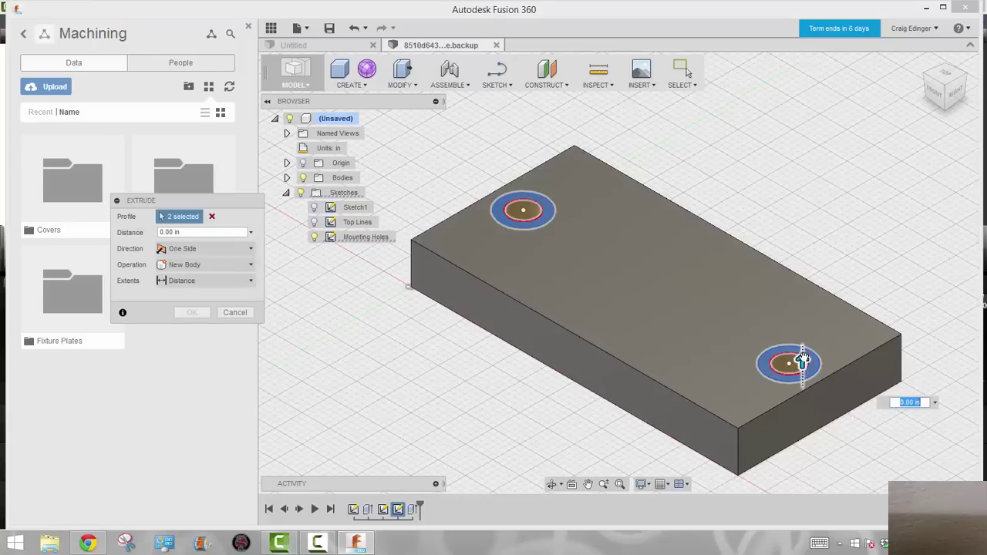
{"action": "left_click_drag", "start_coordinate": [802, 358], "coordinate": [803, 401]}
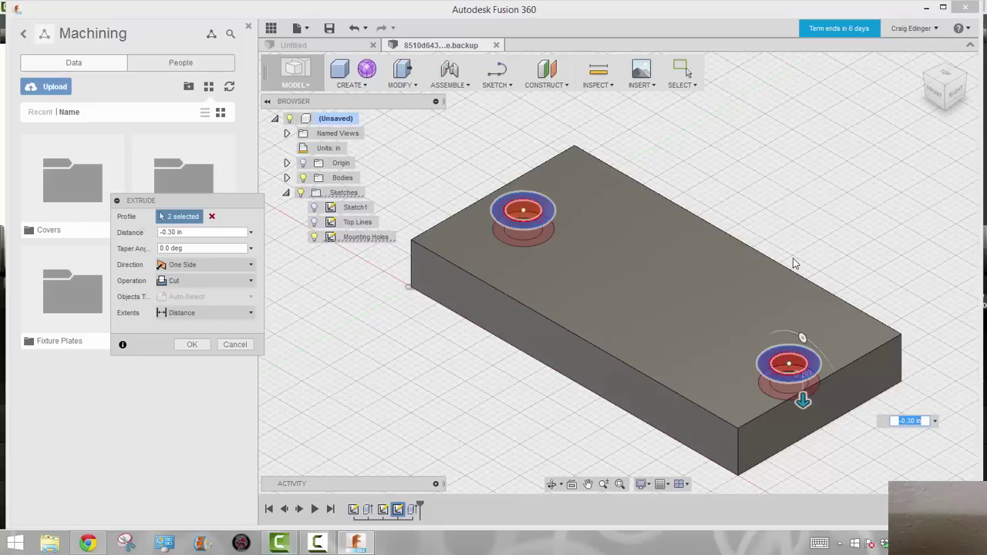
{"action": "type", "text": "3"}
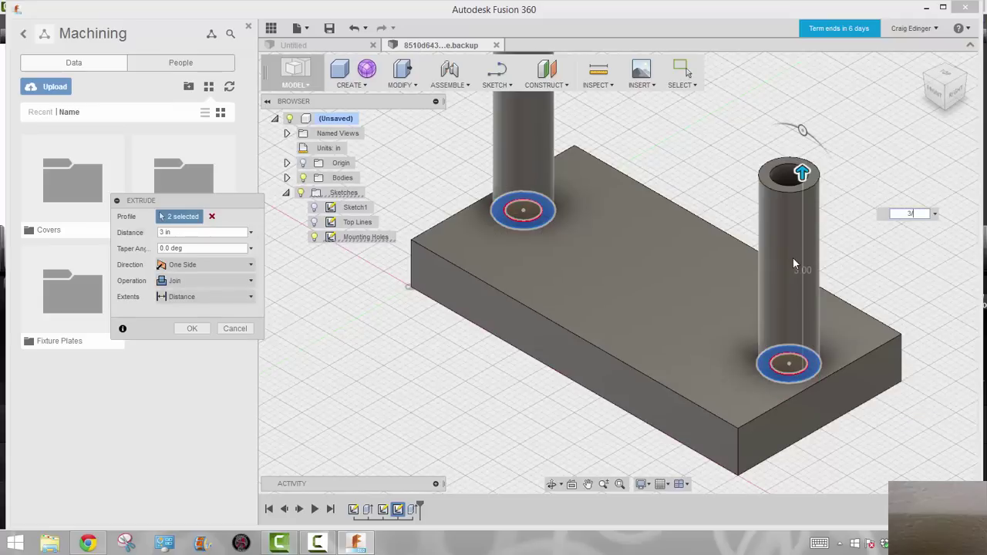
{"action": "type", "text": "/8"}
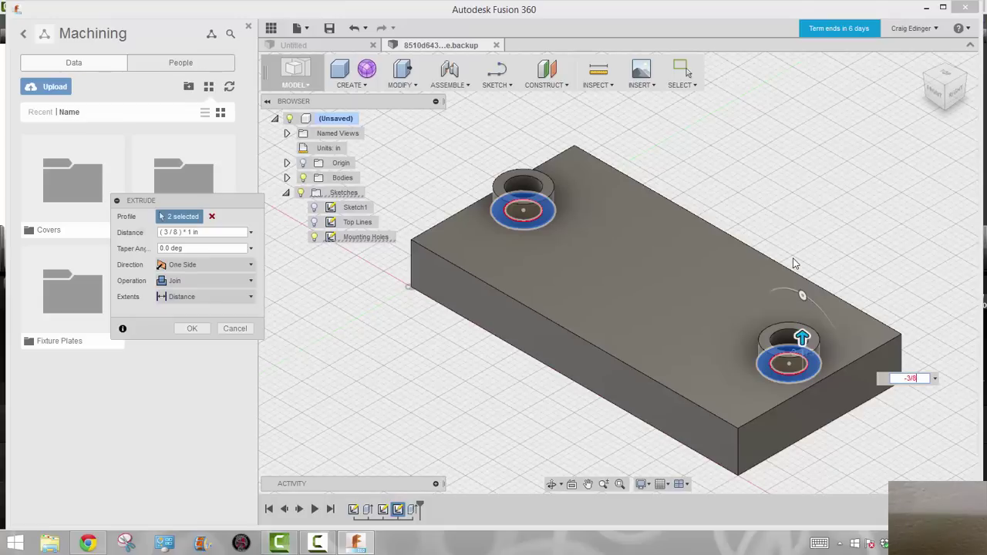
{"action": "key", "text": "Return"}
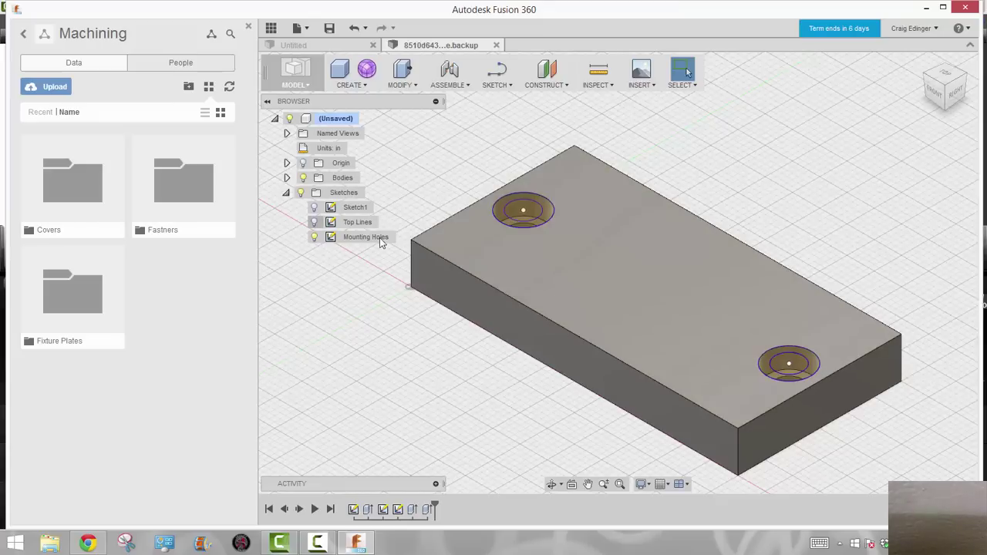
- Hide the Mounting Holes sketch and collapse the Sketches folder
{"action": "left_click", "coordinate": [314, 241]}
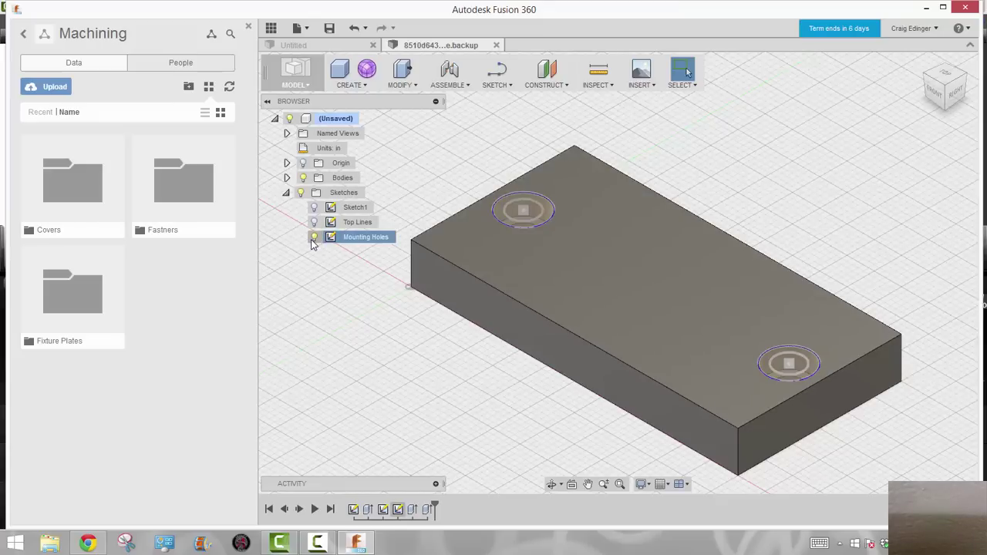
{"action": "left_click", "coordinate": [314, 239]}
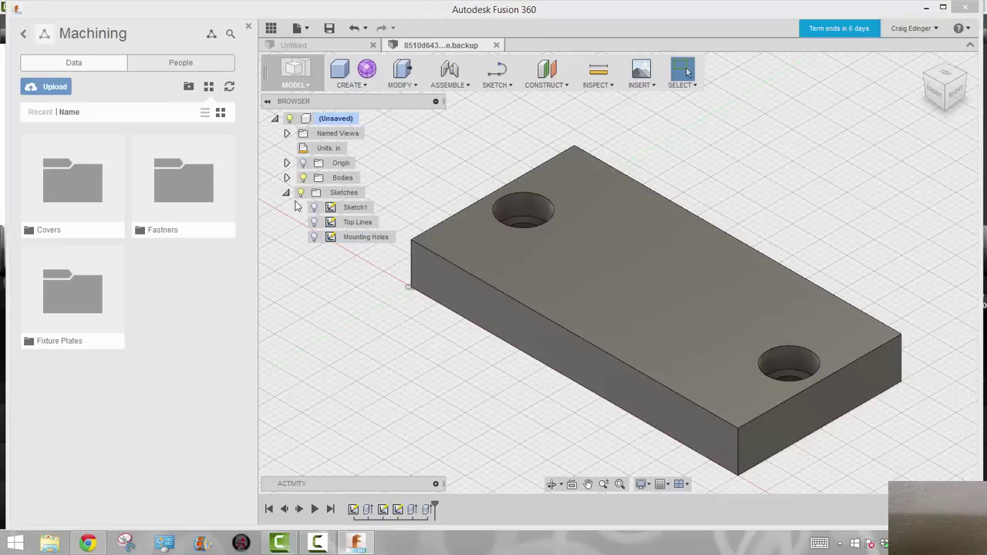
{"action": "left_click", "coordinate": [286, 193]}
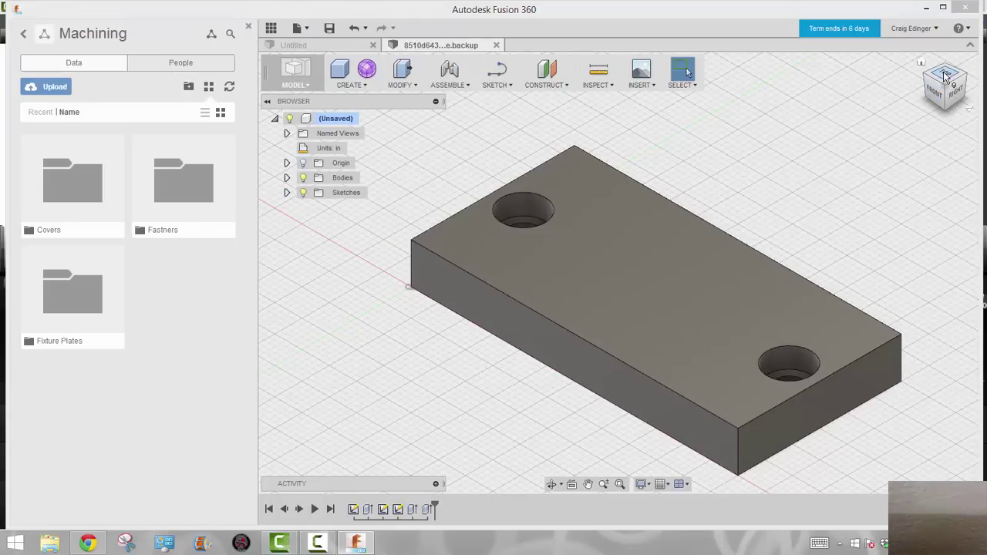
- Inspect the counterbored holes from several angles and return to the isometric home view
{"action": "middle_click_drag", "start_coordinate": [690, 301], "coordinate": [636, 279]}
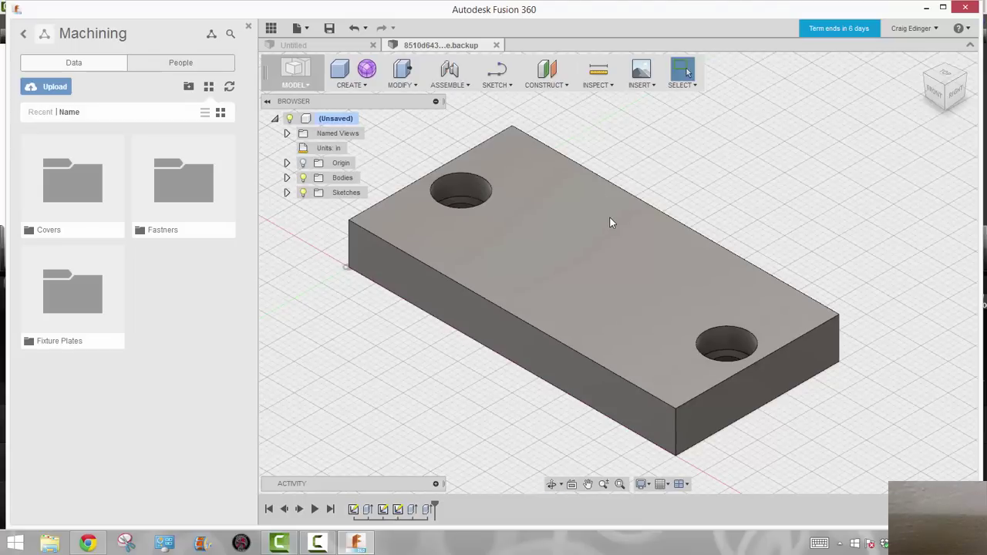
{"action": "middle_click_drag", "start_coordinate": [610, 219], "coordinate": [625, 276], "text": "shift"}
{"action": "mouse_move", "coordinate": [646, 313]}
{"action": "left_mouse_down"}
{"action": "mouse_move", "coordinate": [676, 320]}
{"action": "mouse_move", "coordinate": [676, 232]}
{"action": "mouse_move", "coordinate": [633, 201]}
{"action": "mouse_move", "coordinate": [601, 194]}
{"action": "mouse_move", "coordinate": [628, 227]}
{"action": "mouse_move", "coordinate": [584, 276]}
{"action": "mouse_move", "coordinate": [598, 231]}
{"action": "left_mouse_up"}
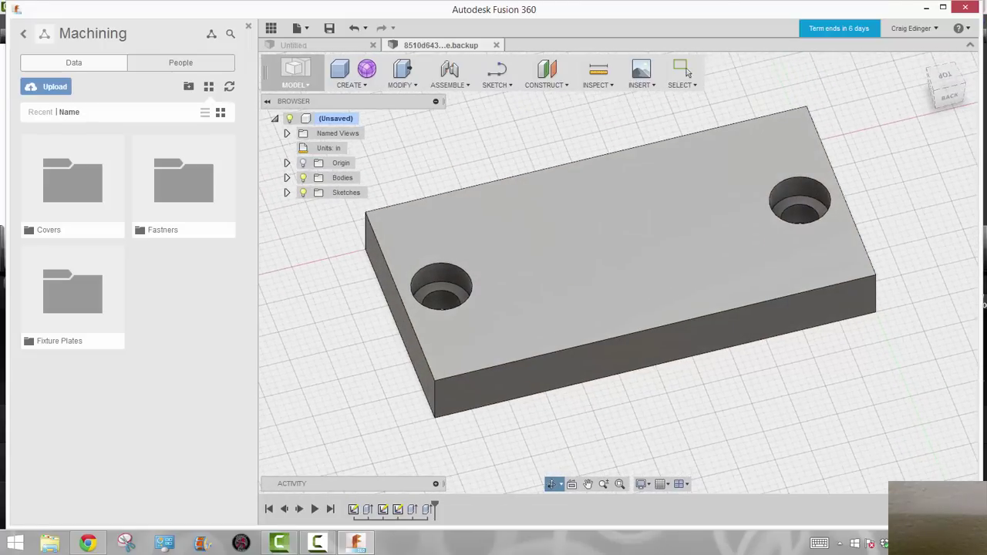
{"action": "key", "text": "Escape"}
{"action": "left_click", "coordinate": [924, 66]}
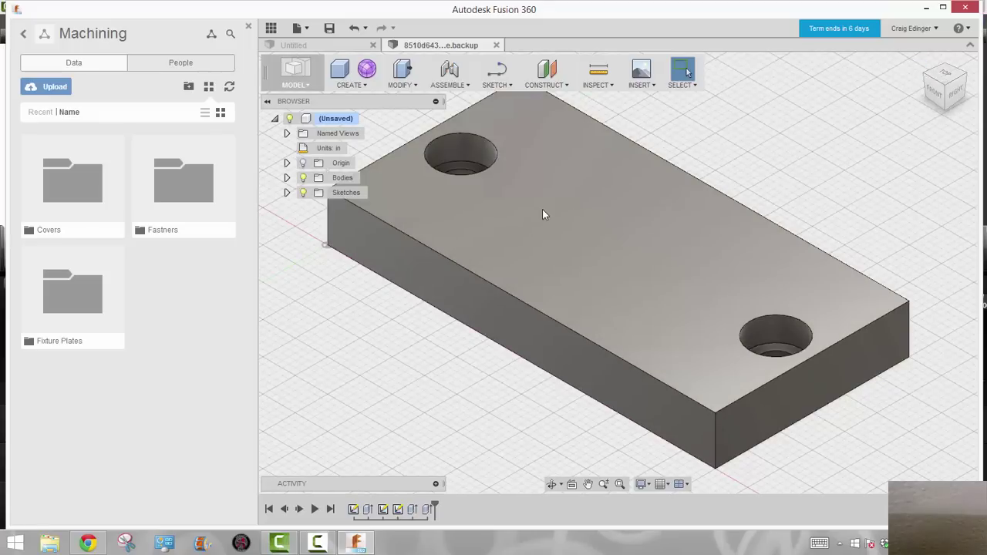
{"action": "middle_click_drag", "start_coordinate": [522, 127], "coordinate": [596, 166]}
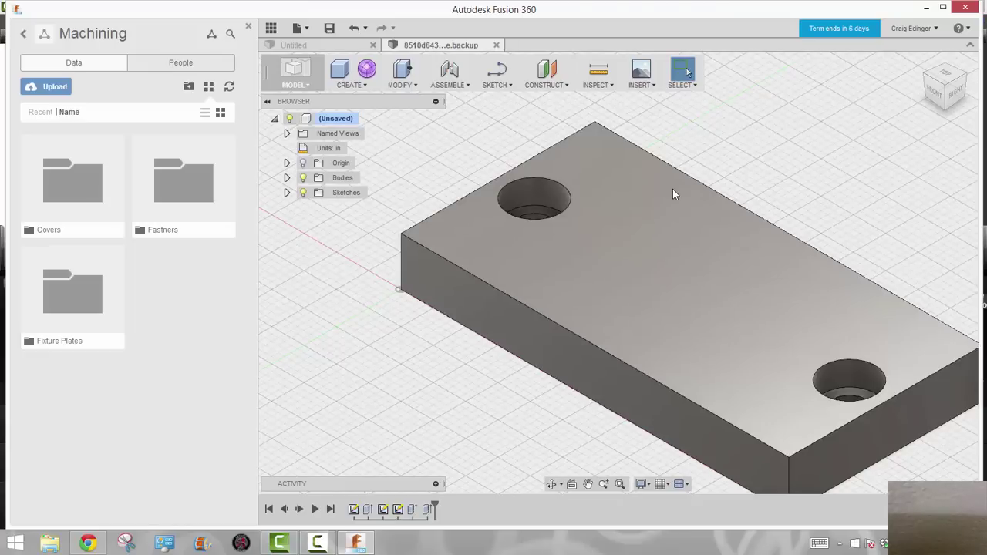
- Expand the Sketches folder and create a new sketch on the plate's top face in an upright top view
{"action": "left_click", "coordinate": [949, 75]}
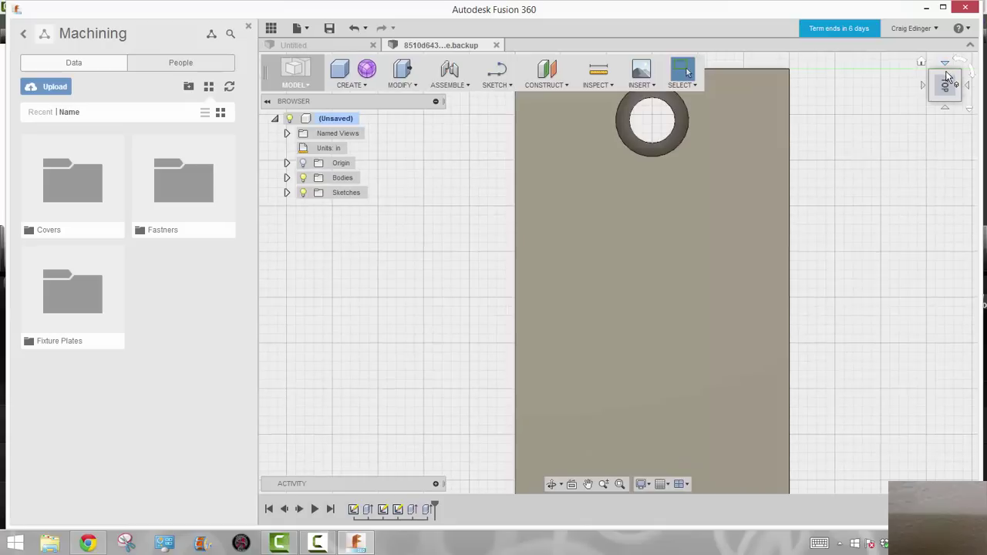
{"action": "left_click", "coordinate": [959, 60]}
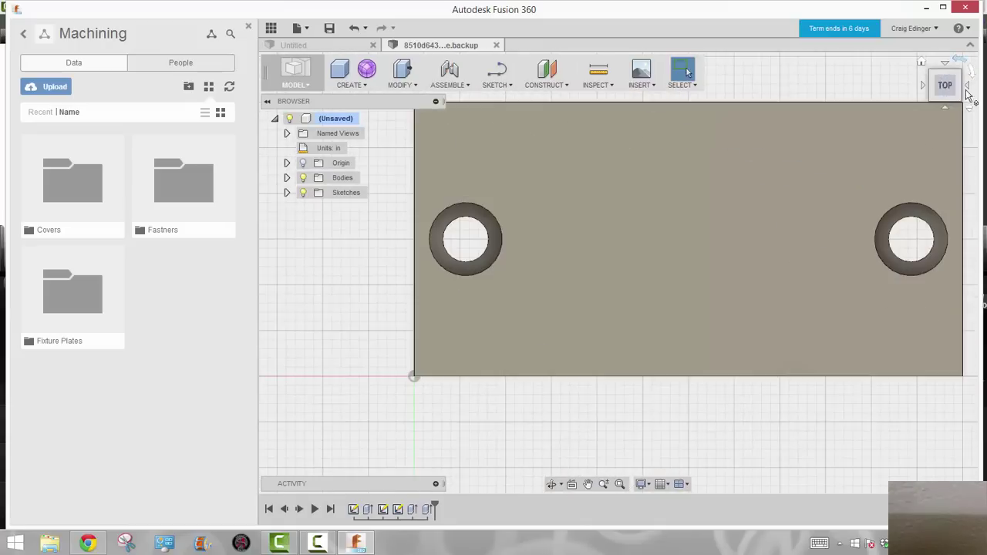
{"action": "middle_click_drag", "start_coordinate": [689, 214], "coordinate": [665, 247]}
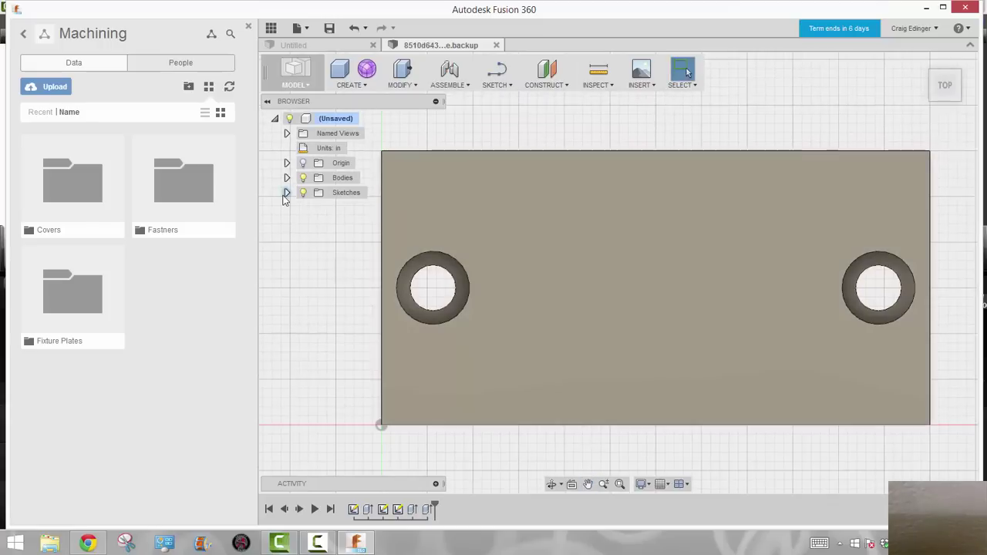
{"action": "left_click", "coordinate": [287, 193]}
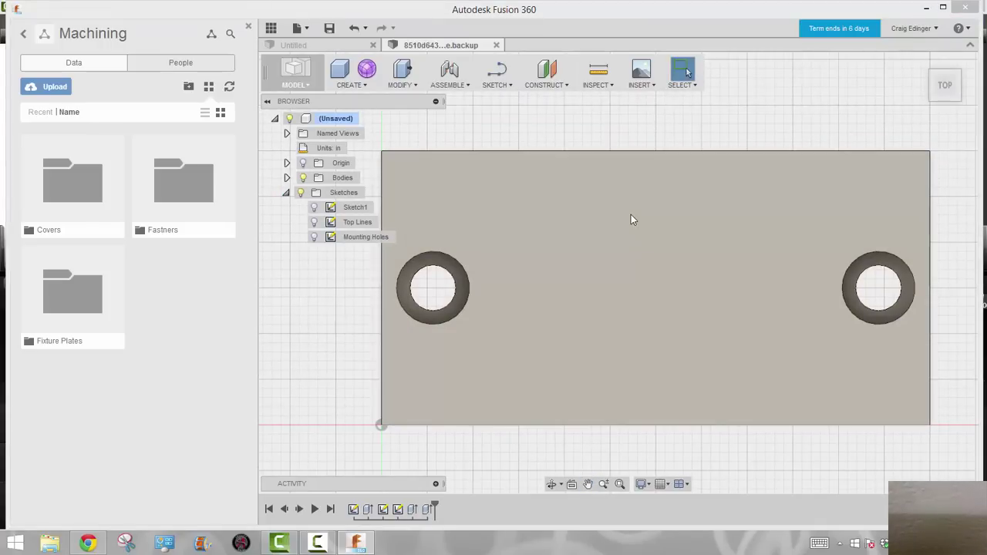
{"action": "left_click", "coordinate": [501, 86]}
{"action": "left_click", "coordinate": [500, 98]}
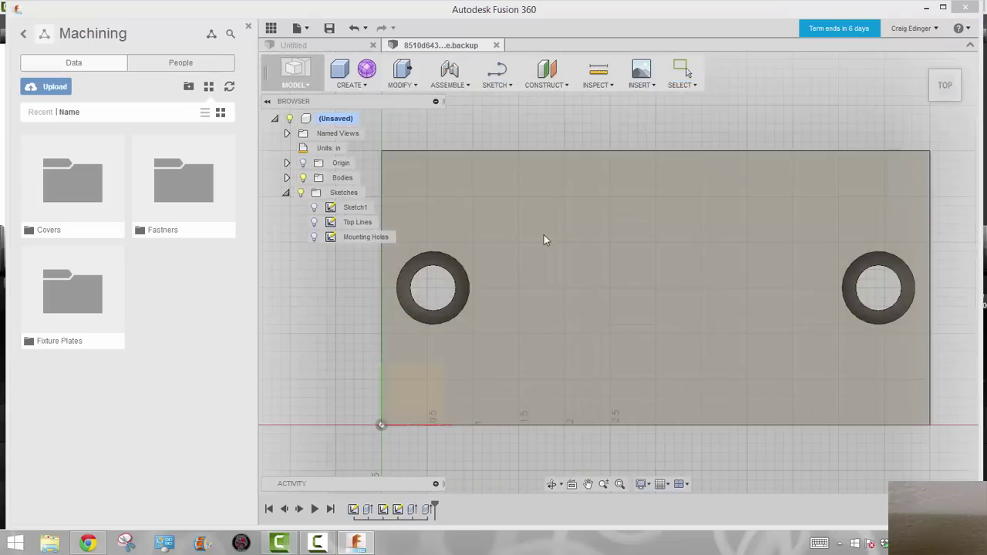
{"action": "left_click", "coordinate": [532, 259]}
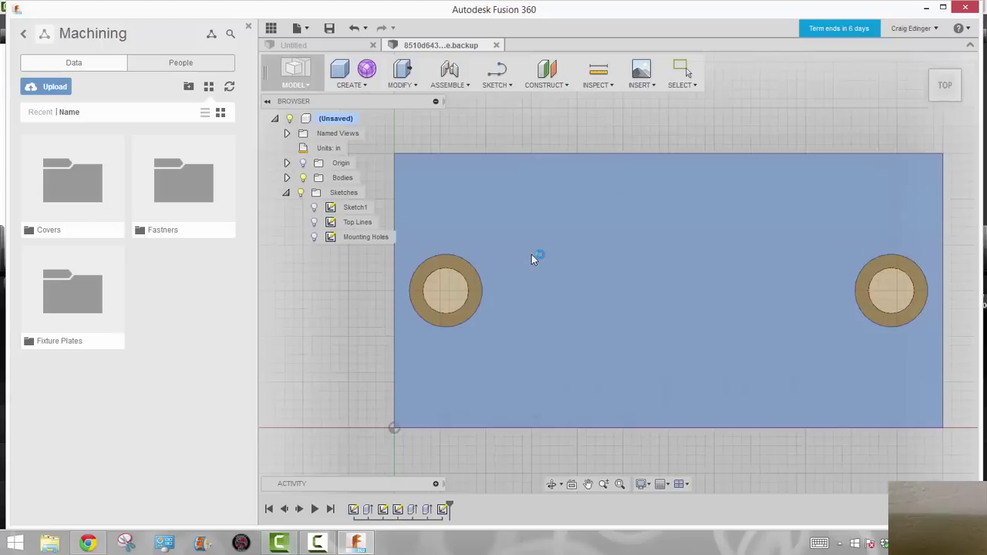
- Rename the new sketch on the top face as Screw Lines
{"action": "double_click", "coordinate": [358, 253]}
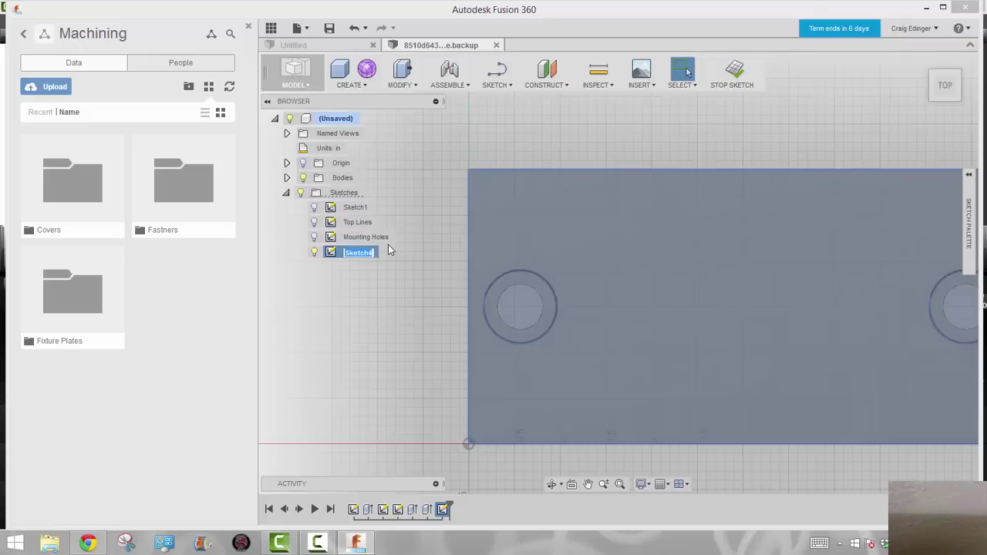
{"action": "type", "text": "Screw Lines"}
{"action": "left_click", "coordinate": [515, 228]}
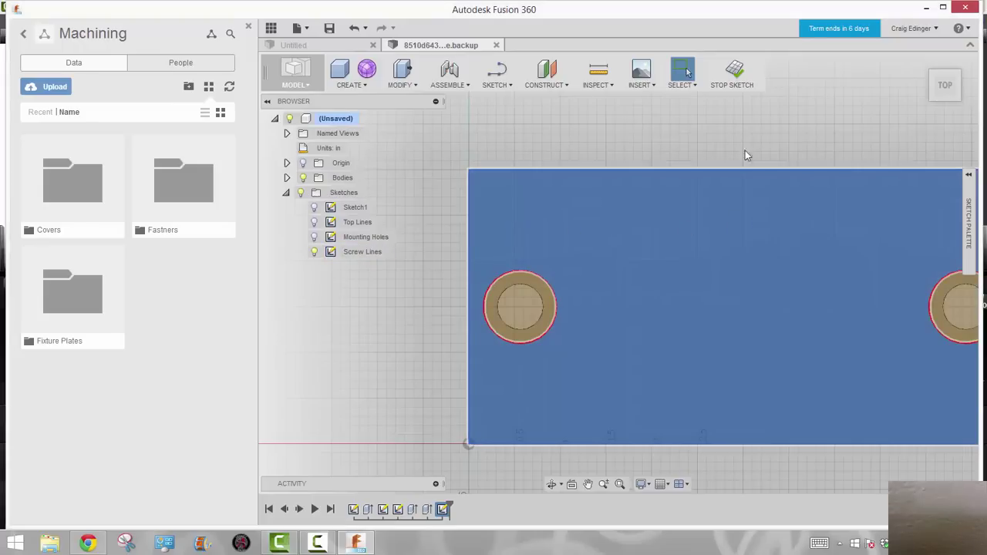
{"action": "left_click", "coordinate": [711, 140]}
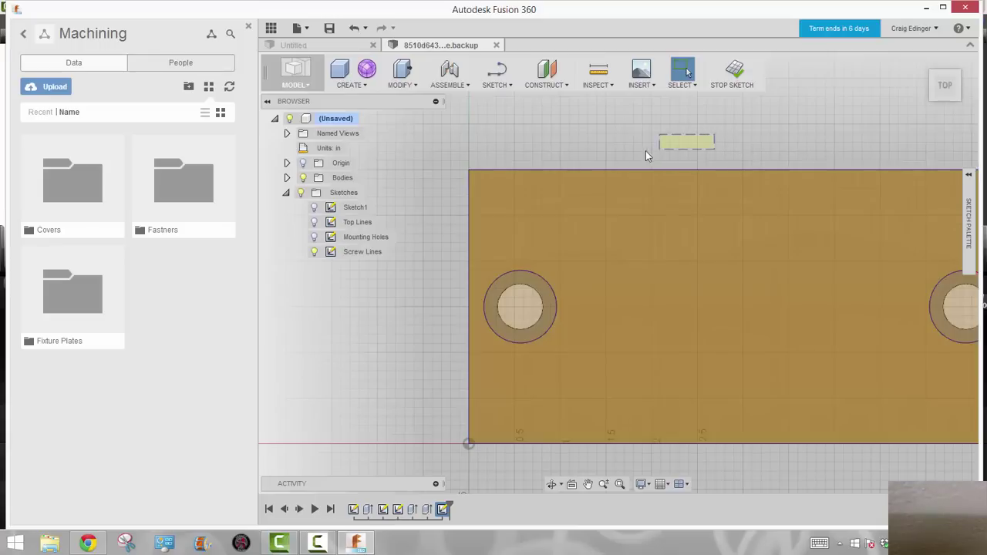
{"action": "mouse_move", "coordinate": [691, 207]}
{"action": "middle_mouse_down"}
{"action": "mouse_move", "coordinate": [676, 201]}
{"action": "mouse_move", "coordinate": [710, 205]}
{"action": "middle_mouse_up"}
{"action": "left_click", "coordinate": [725, 164]}
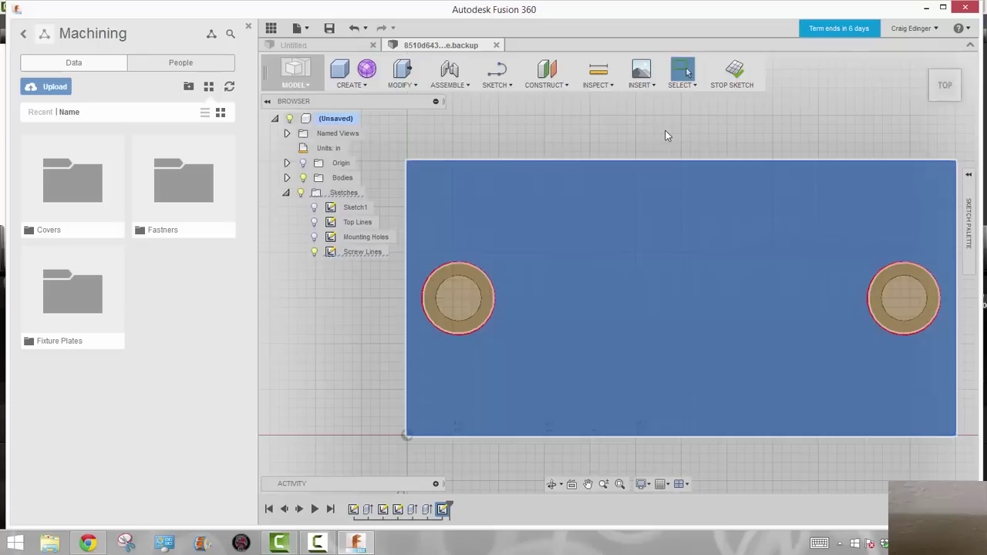
- Draw a horizontal and a vertical centre line across the plate's top face between the midpoints of opposite edges
{"action": "left_click", "coordinate": [669, 136]}
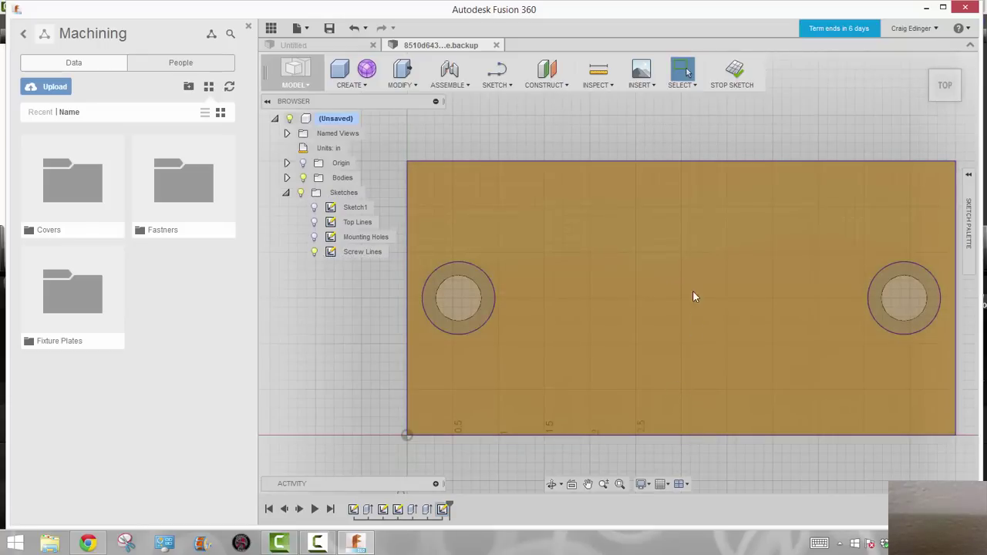
{"action": "left_click", "coordinate": [495, 85]}
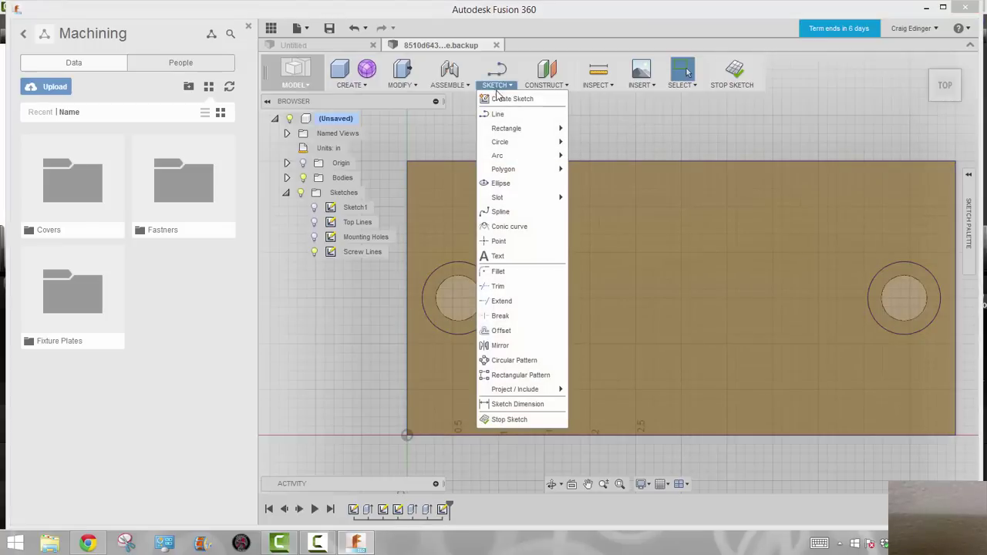
{"action": "left_click", "coordinate": [499, 115]}
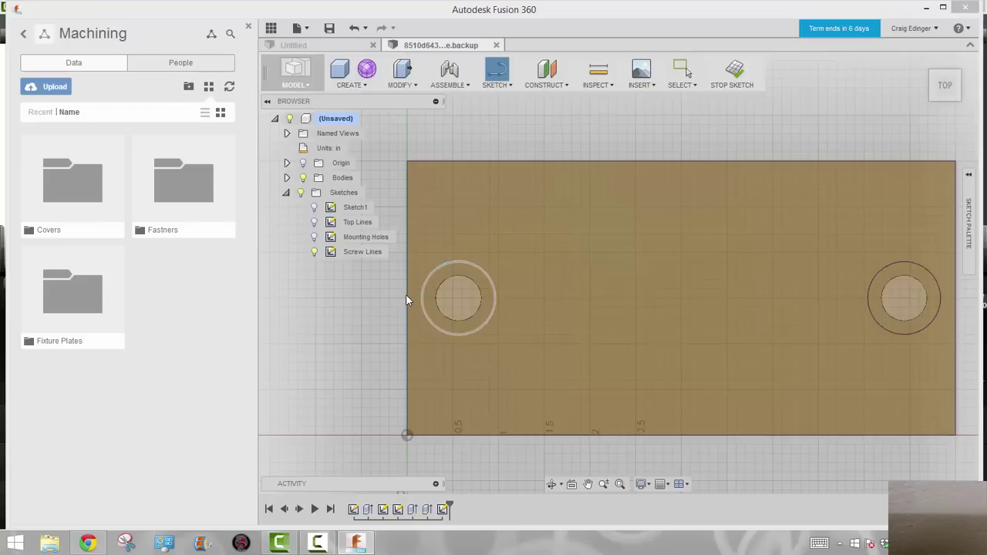
{"action": "double_click", "coordinate": [957, 300]}
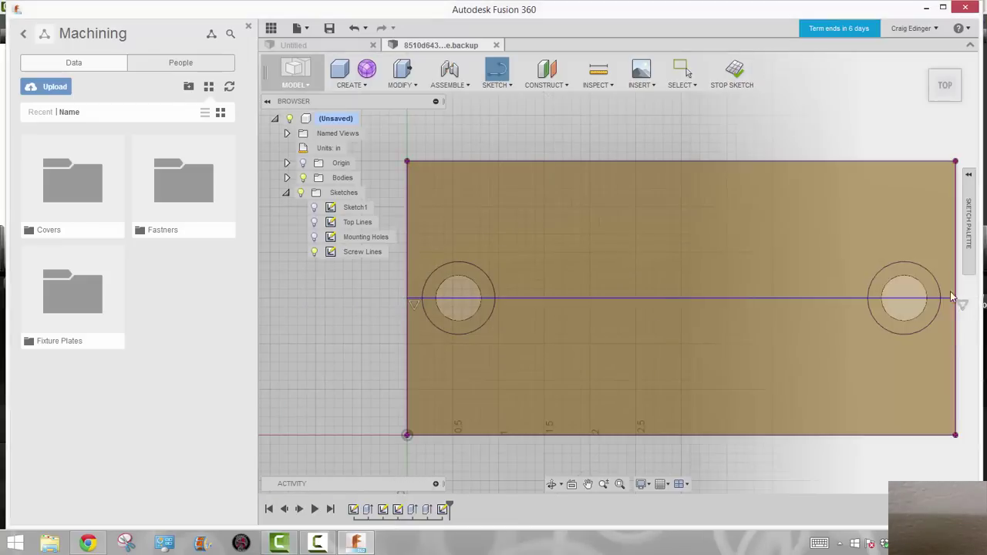
{"action": "left_click", "coordinate": [681, 161]}
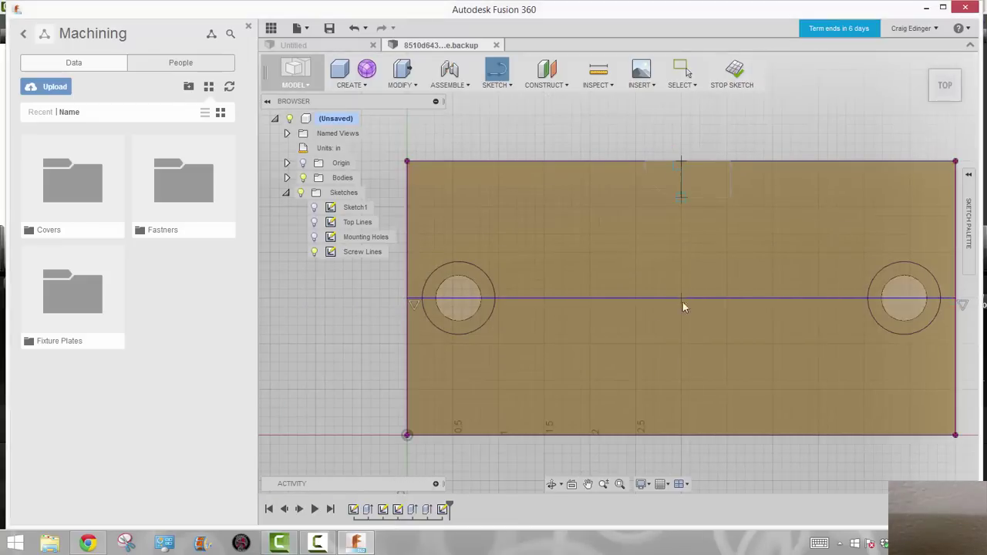
{"action": "double_click", "coordinate": [682, 434]}
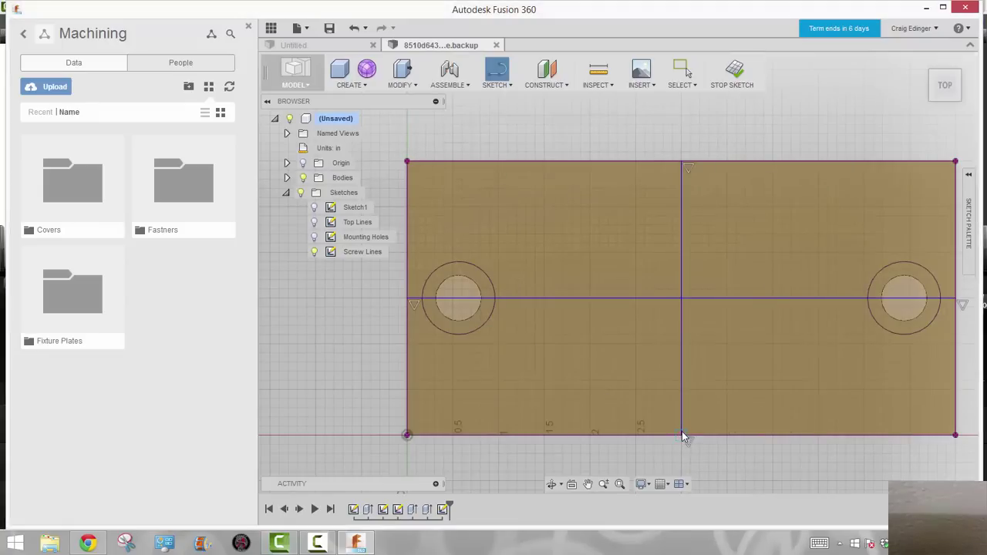
{"action": "right_click", "coordinate": [711, 137]}
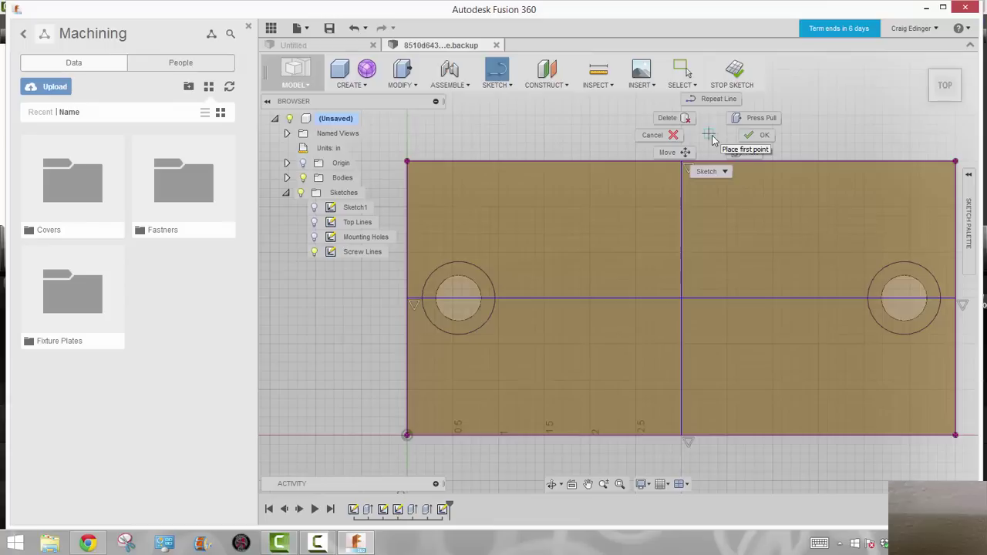
{"action": "left_click", "coordinate": [670, 137]}
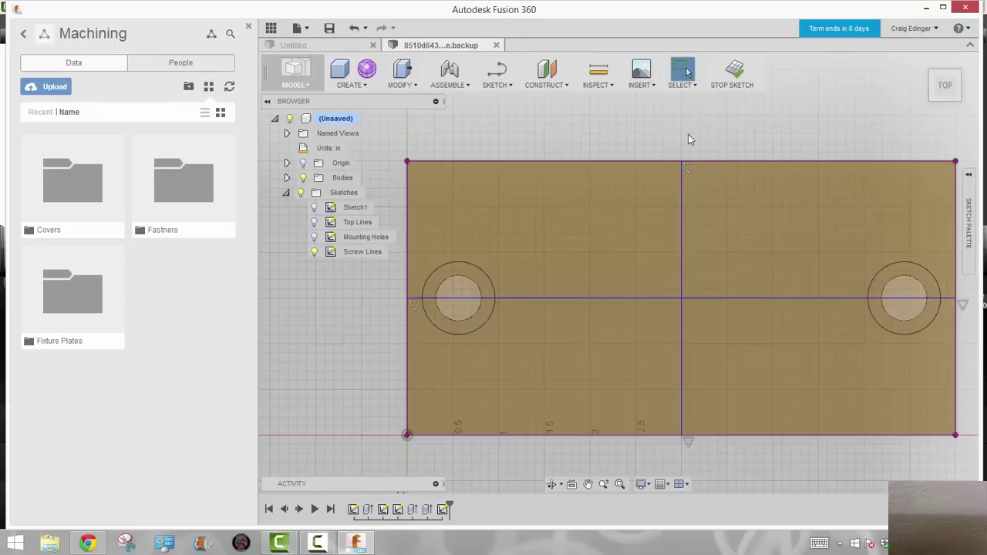
- Offset the vertical centre line 0.5 in to its right
{"action": "left_click", "coordinate": [681, 258]}
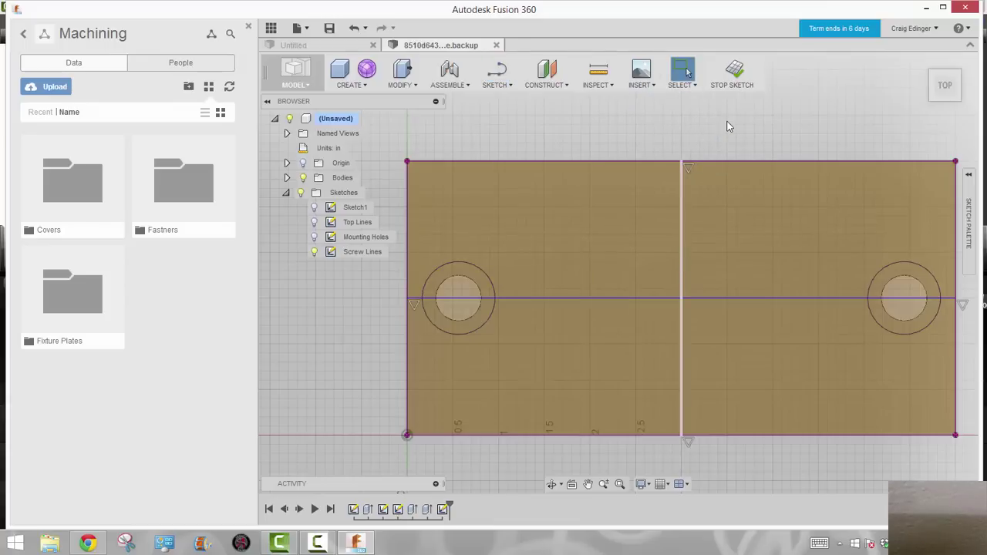
{"action": "left_click", "coordinate": [728, 126]}
{"action": "right_click", "coordinate": [729, 126]}
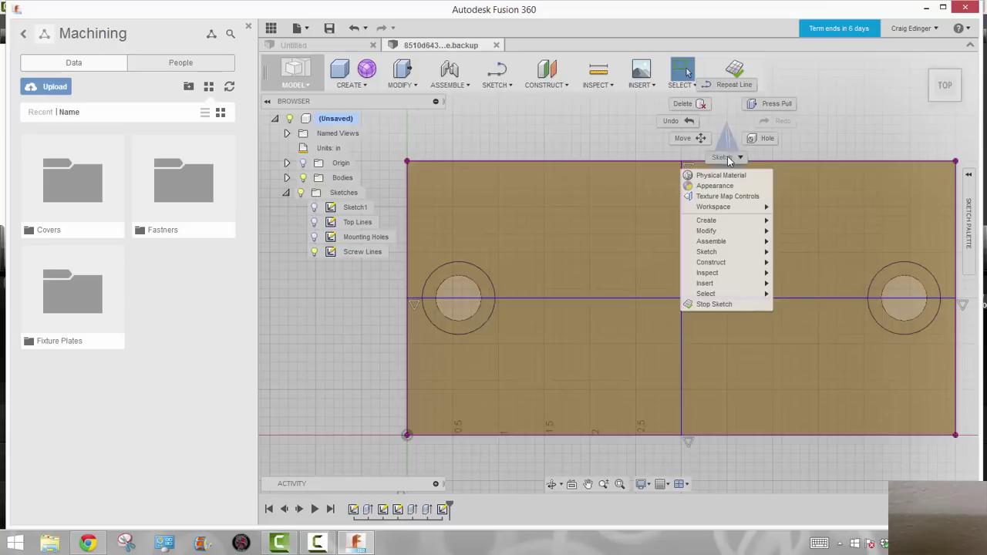
{"action": "left_click", "coordinate": [727, 157]}
{"action": "left_click", "coordinate": [699, 173]}
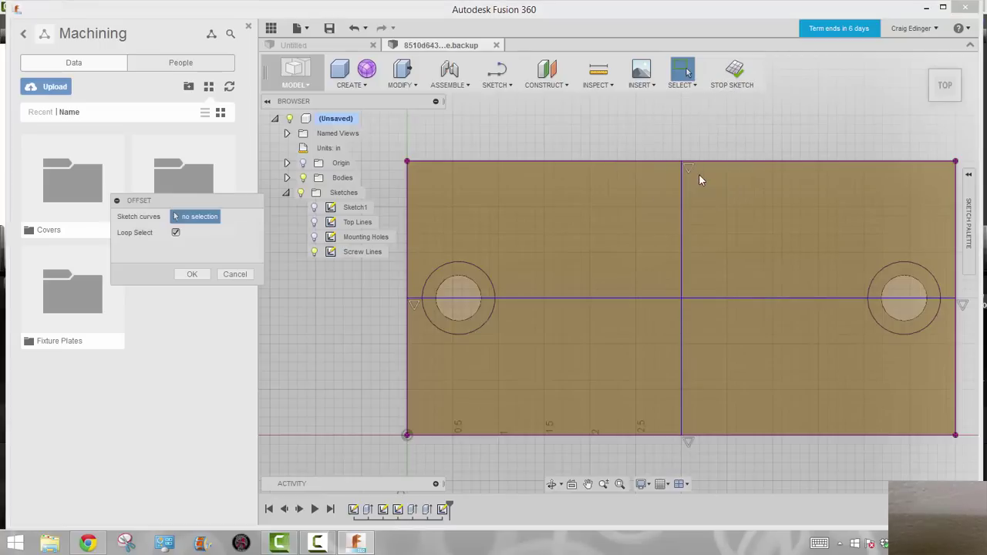
{"action": "left_click", "coordinate": [681, 265]}
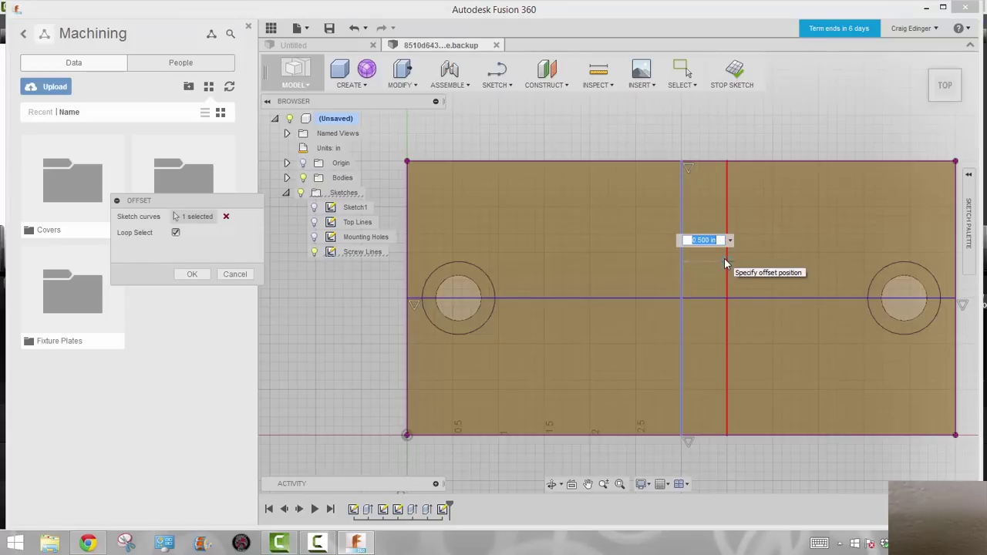
{"action": "type", "text": ".5"}
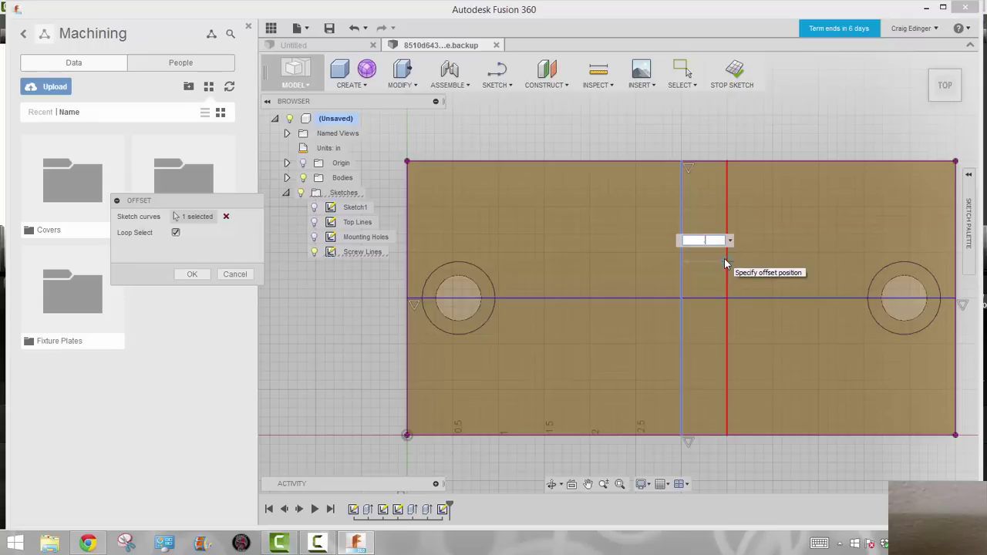
{"action": "key", "text": "Return"}
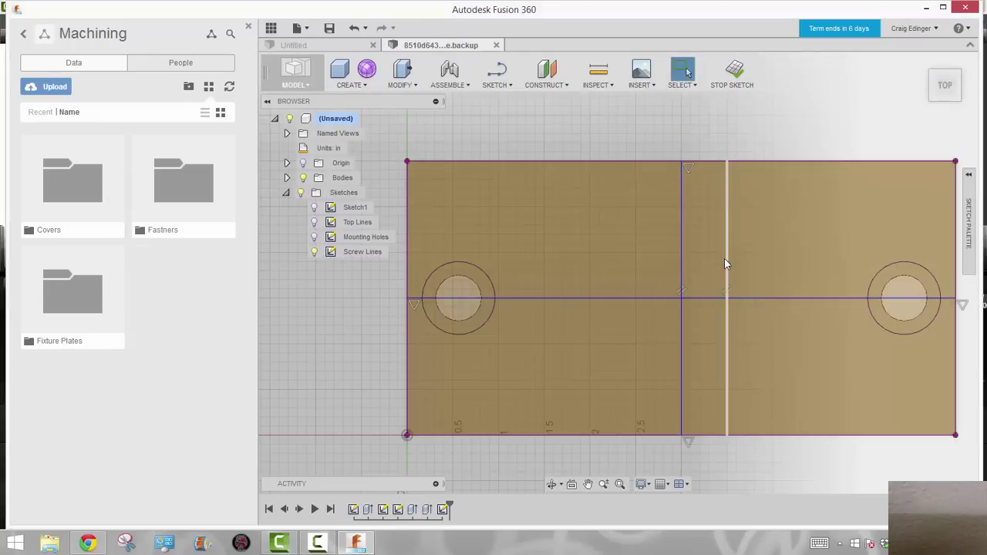
{"action": "right_click", "coordinate": [711, 247]}
{"action": "key", "text": "Escape"}
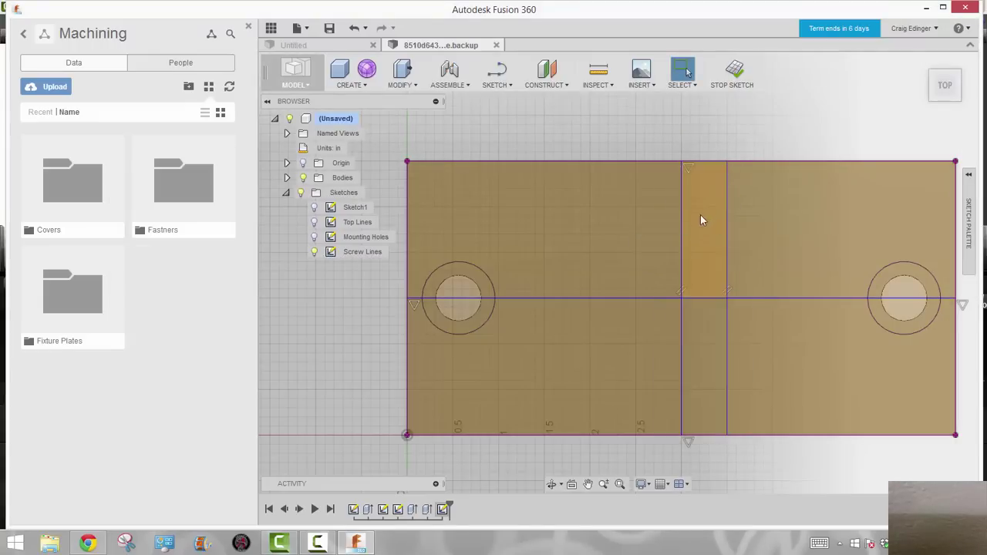
- Offset the vertical centre line 0.5 in to its left and finish the Screw Lines sketch
{"action": "key", "text": "o"}
{"action": "left_click", "coordinate": [680, 245]}
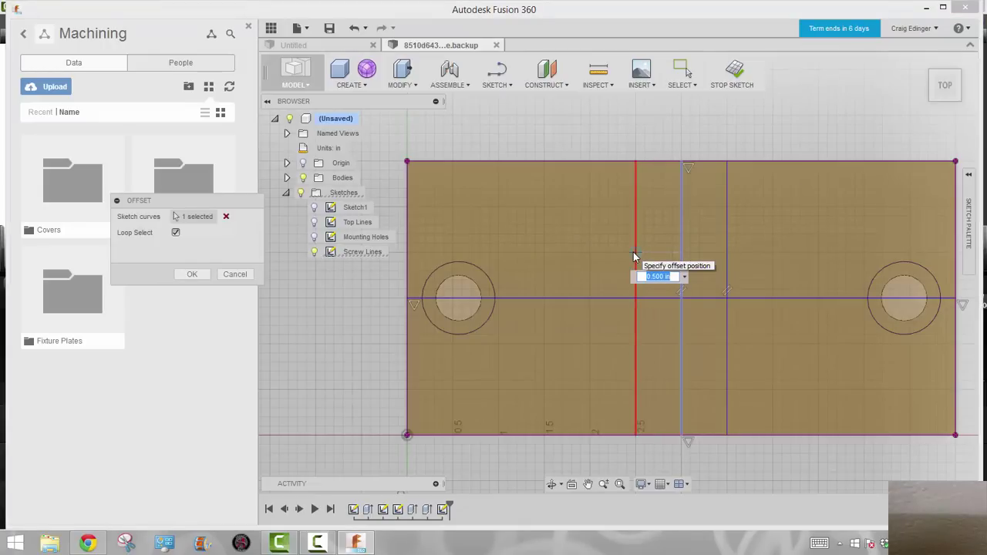
{"action": "key", "text": "BackSpace"}
{"action": "type", "text": ".5"}
{"action": "key", "text": "Return"}
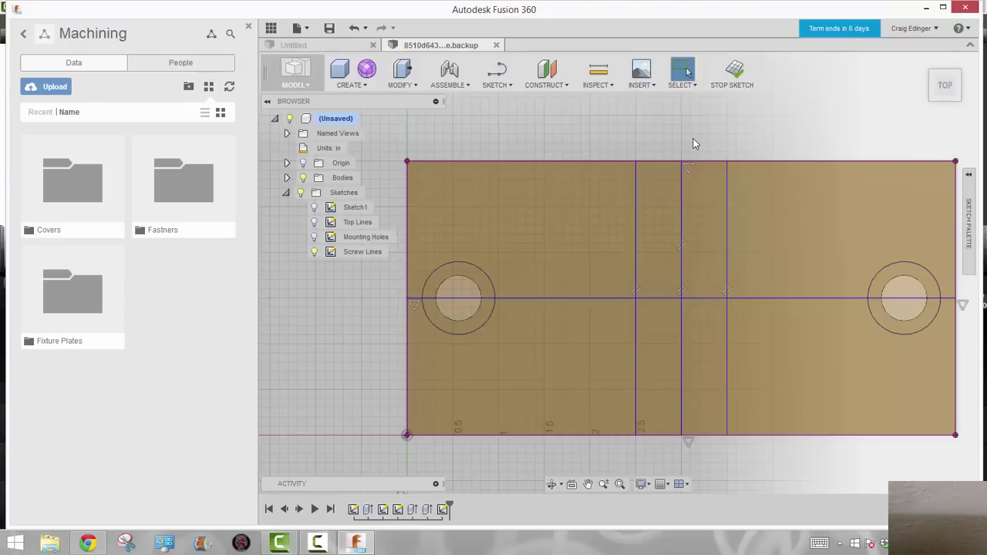
{"action": "left_click", "coordinate": [734, 71]}
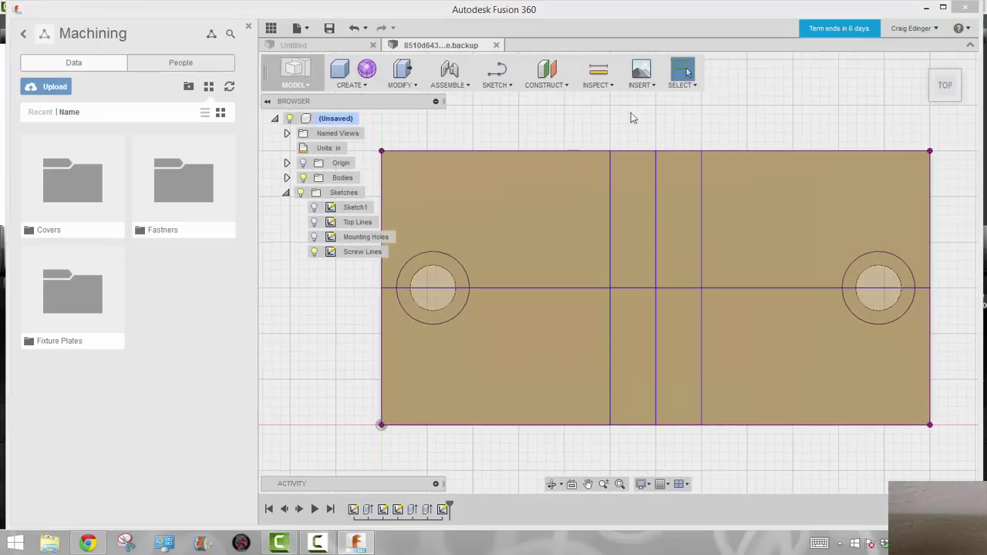
- Create a new sketch on the plate's top face and rename it Screw Holes
{"action": "left_click", "coordinate": [497, 84]}
{"action": "left_click", "coordinate": [500, 101]}
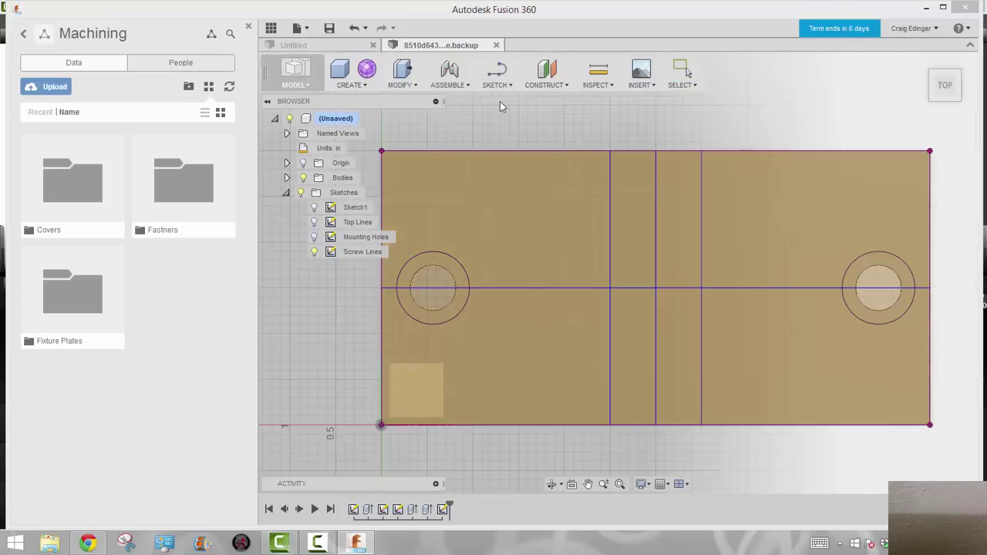
{"action": "left_click", "coordinate": [515, 242]}
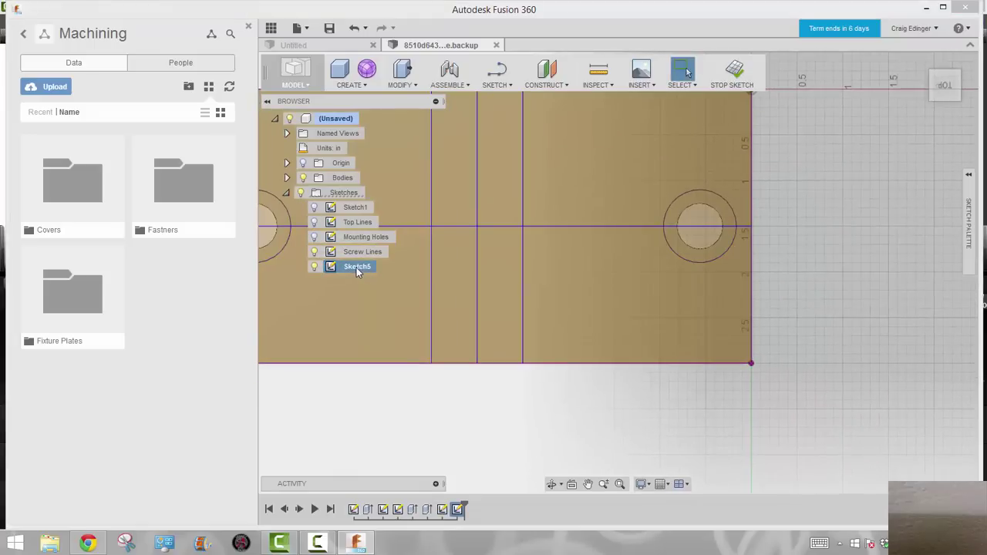
{"action": "double_click", "coordinate": [358, 268]}
{"action": "type", "text": "Screw Holes"}
{"action": "left_click", "coordinate": [405, 392]}
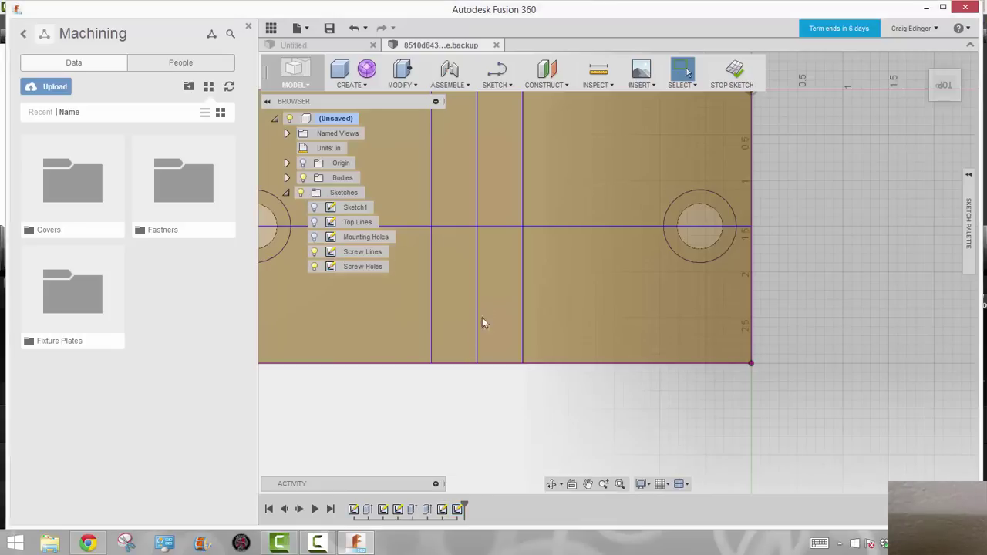
- Draw a 0.25 in diameter circle where the left offset line crosses the horizontal centre line
{"action": "mouse_move", "coordinate": [449, 183]}
{"action": "middle_mouse_down"}
{"action": "mouse_move", "coordinate": [639, 236]}
{"action": "mouse_move", "coordinate": [595, 236]}
{"action": "middle_mouse_up"}
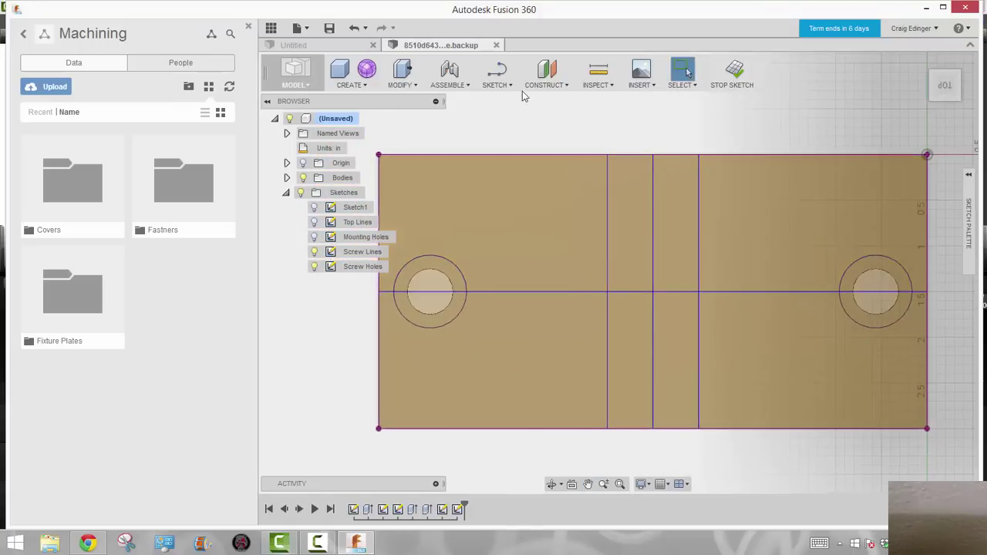
{"action": "left_click", "coordinate": [499, 86]}
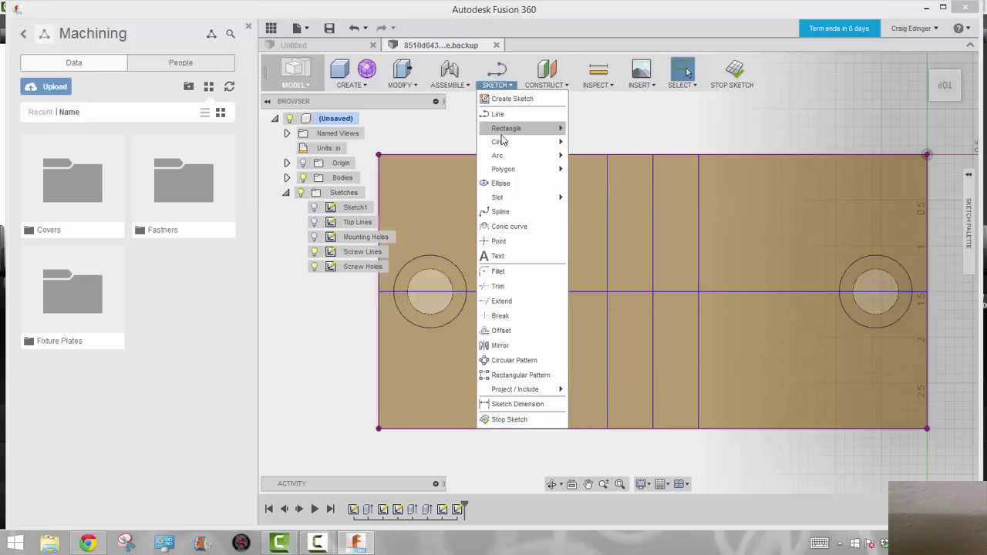
{"action": "mouse_move", "coordinate": [501, 144]}
{"action": "left_click", "coordinate": [591, 146]}
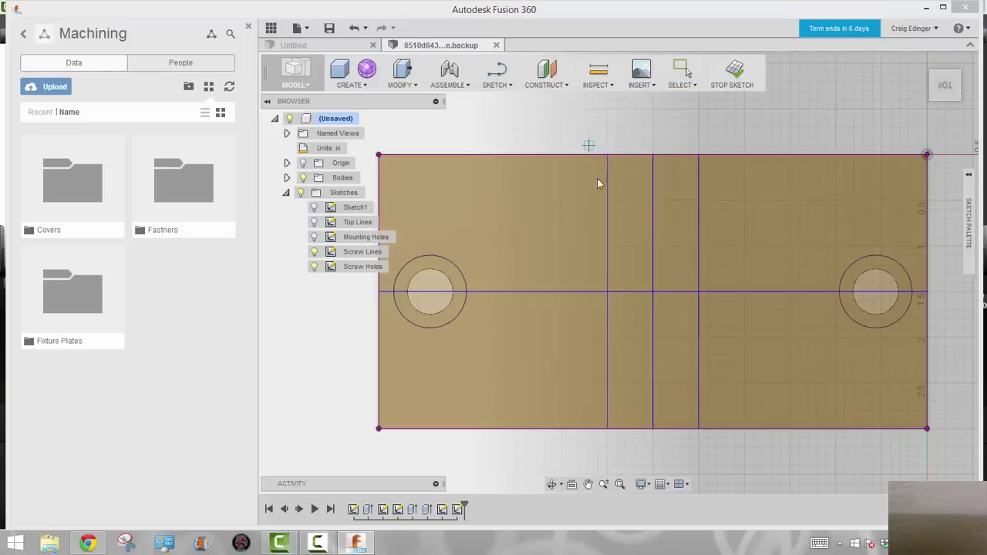
{"action": "left_click", "coordinate": [608, 292]}
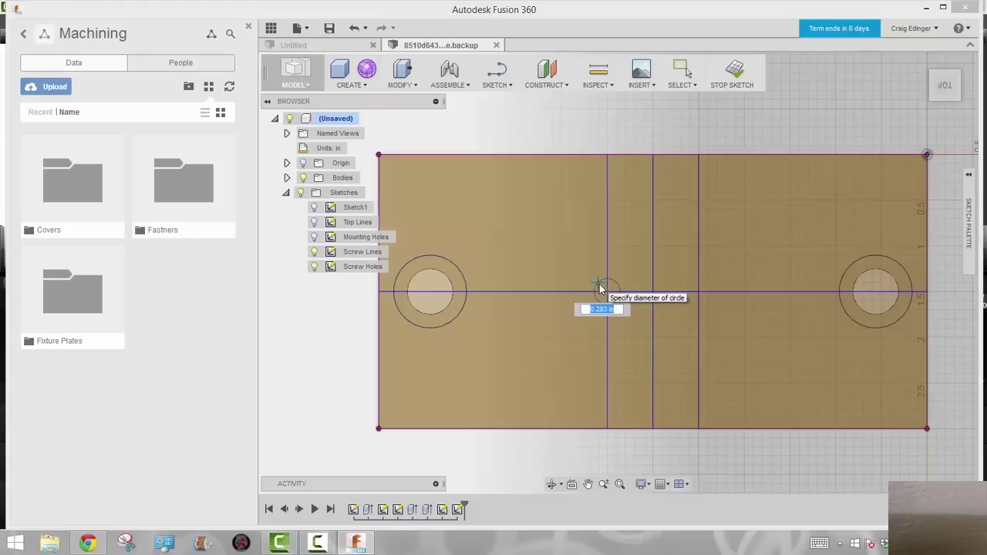
{"action": "type", "text": ".25"}
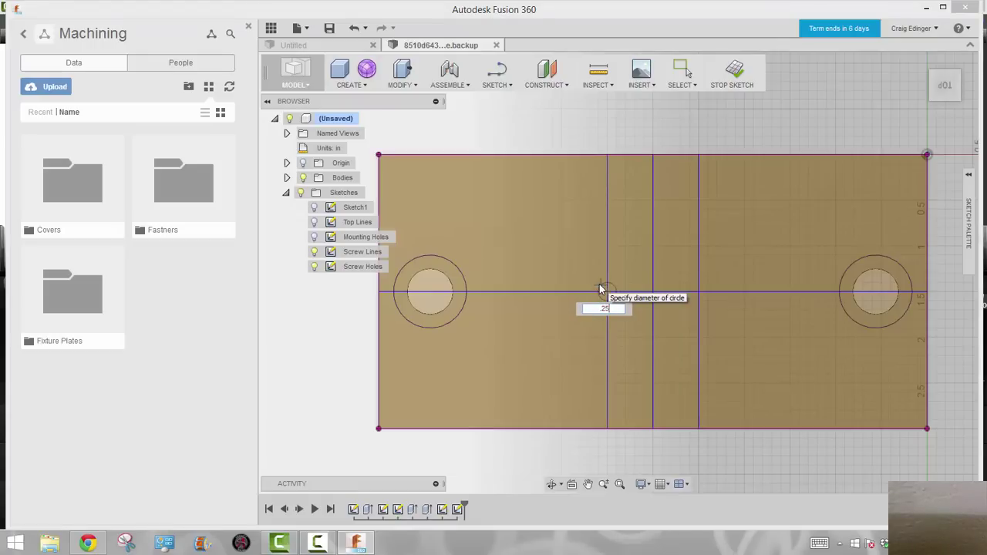
{"action": "key", "text": "Tab"}
{"action": "key", "text": "Return"}
- Draw a second 0.25 in diameter circle where the right offset line crosses the horizontal centre line
{"action": "right_click", "coordinate": [752, 229]}
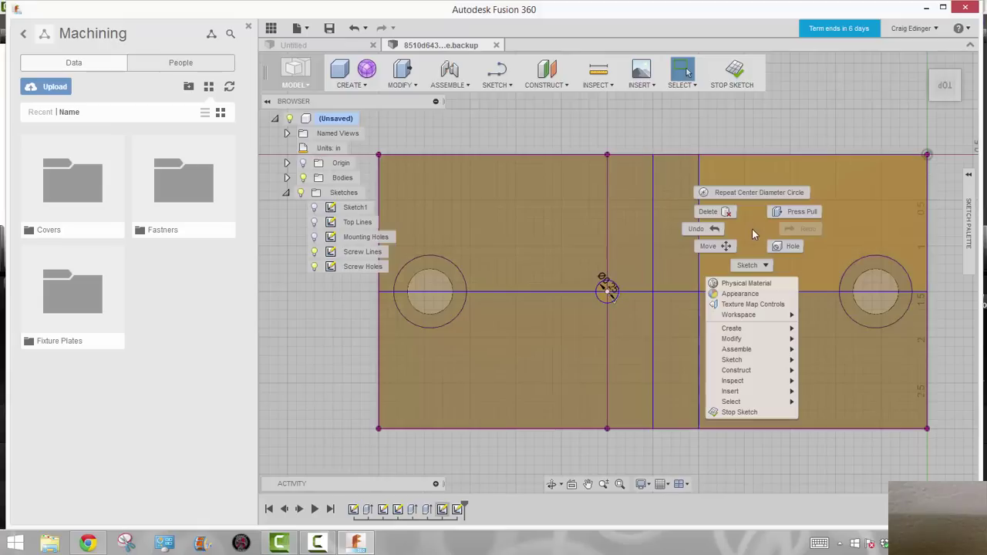
{"action": "left_click", "coordinate": [750, 193]}
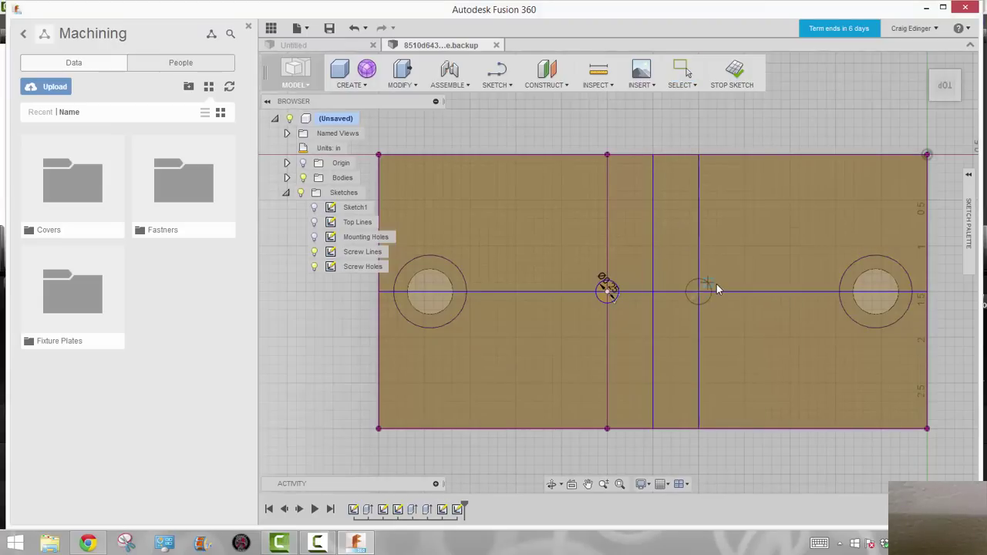
{"action": "left_click", "coordinate": [699, 292]}
{"action": "type", "text": "25"}
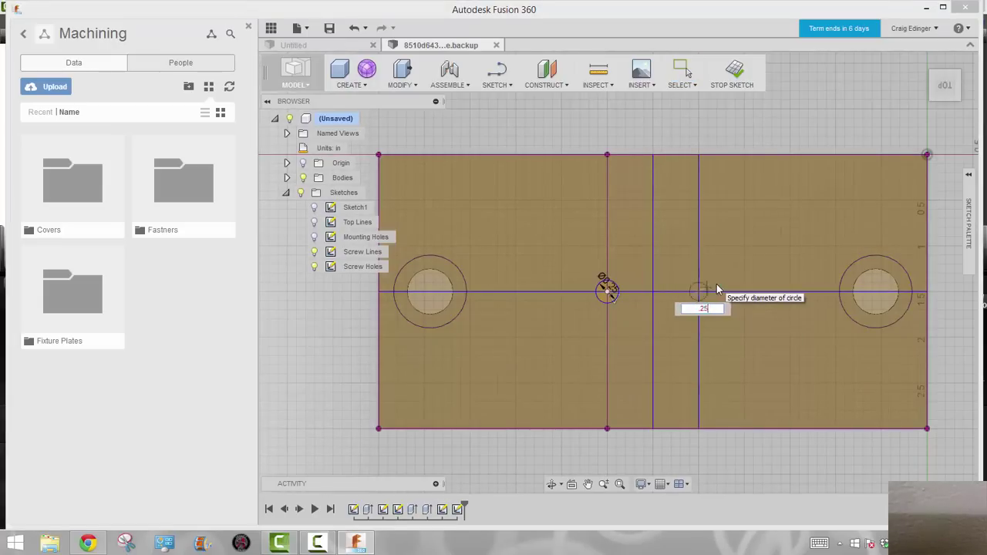
{"action": "key", "text": "Return"}
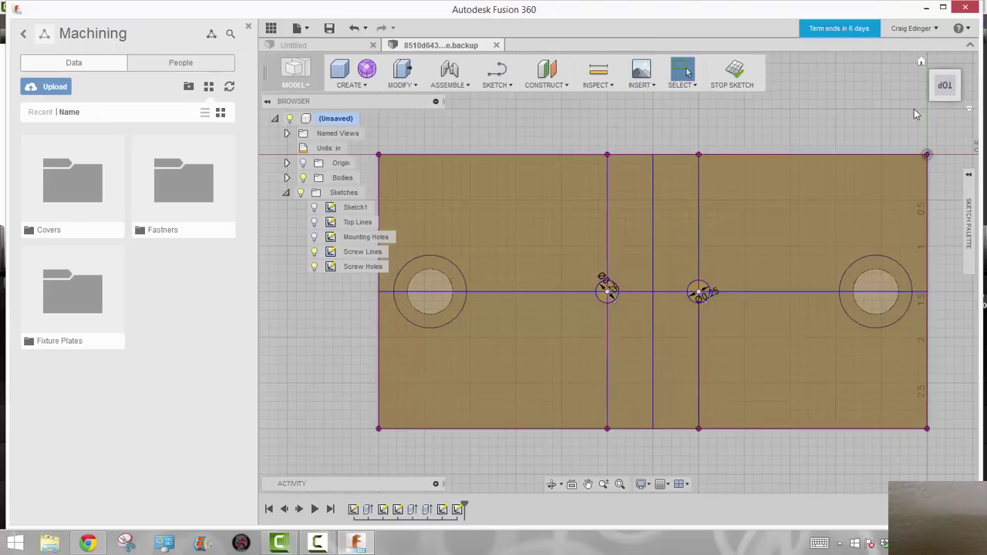
- Hide the Screw Lines sketch, delete the two projected lines running through the circles, and finish the Screw Holes sketch in the home view
{"action": "left_click", "coordinate": [922, 63]}
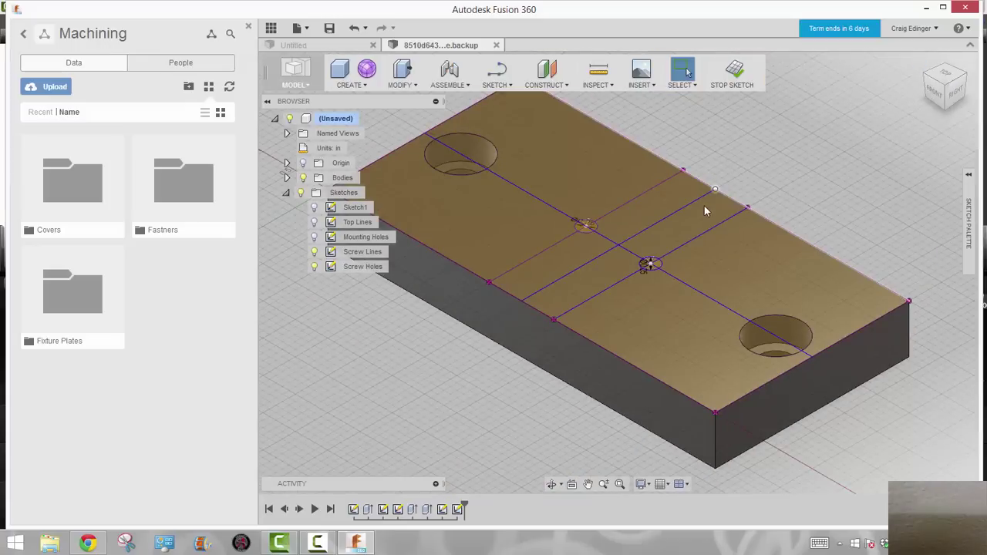
{"action": "left_click", "coordinate": [315, 252]}
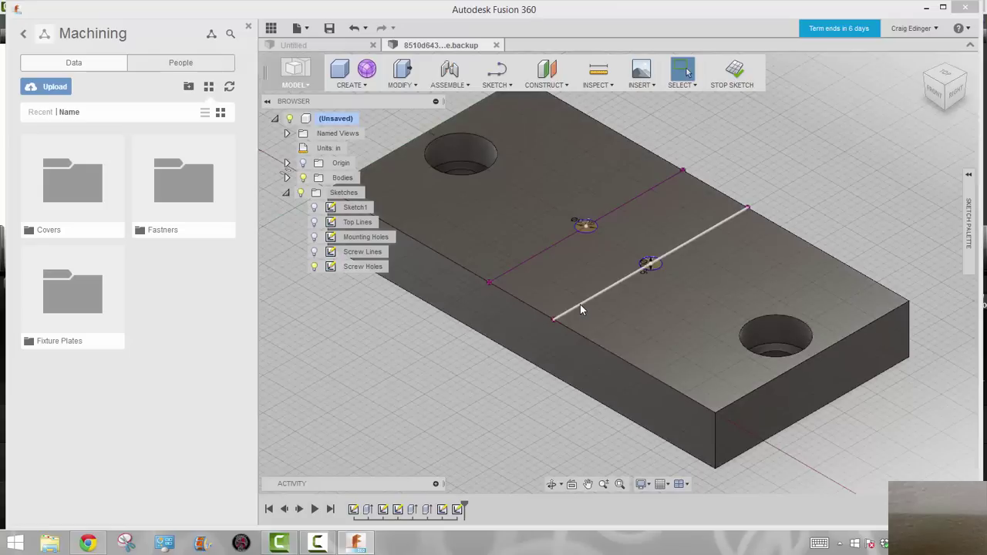
{"action": "left_click", "coordinate": [578, 302]}
{"action": "key", "text": "Delete"}
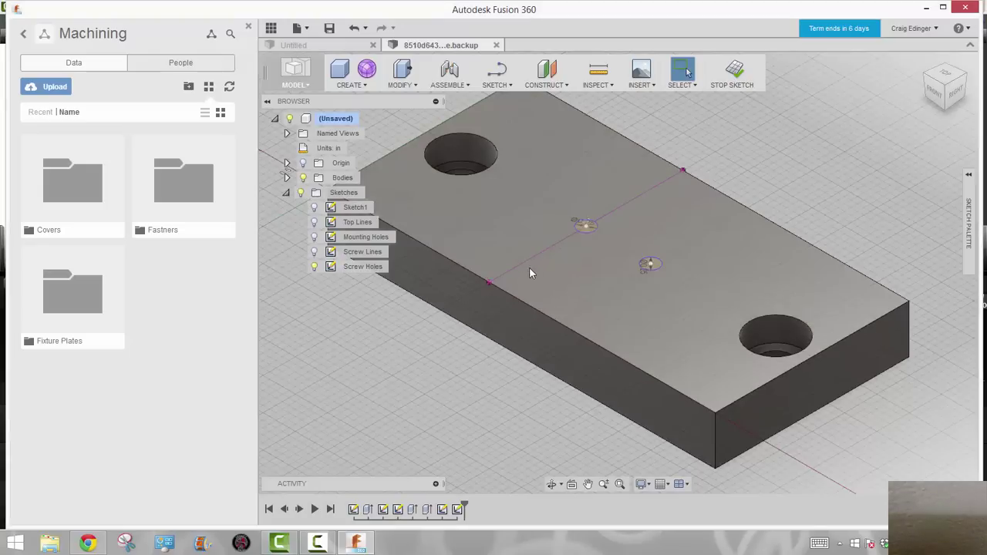
{"action": "left_click", "coordinate": [523, 263]}
{"action": "key", "text": "Delete"}
{"action": "left_click", "coordinate": [735, 68]}
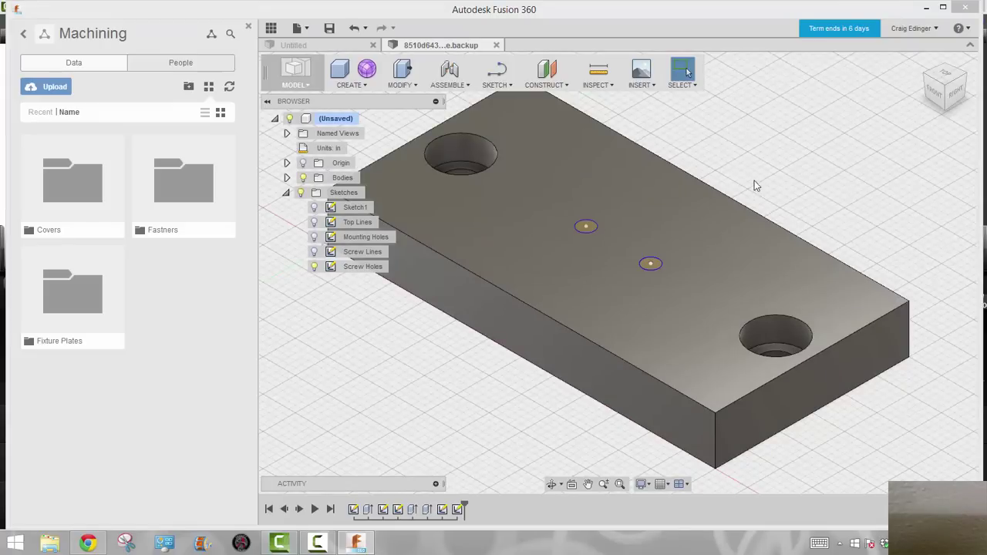
- Cut both Screw Holes circles through the plate with a one-sided extrude of about -2.10 in, and check the holes from the top
{"action": "right_click", "coordinate": [761, 162]}
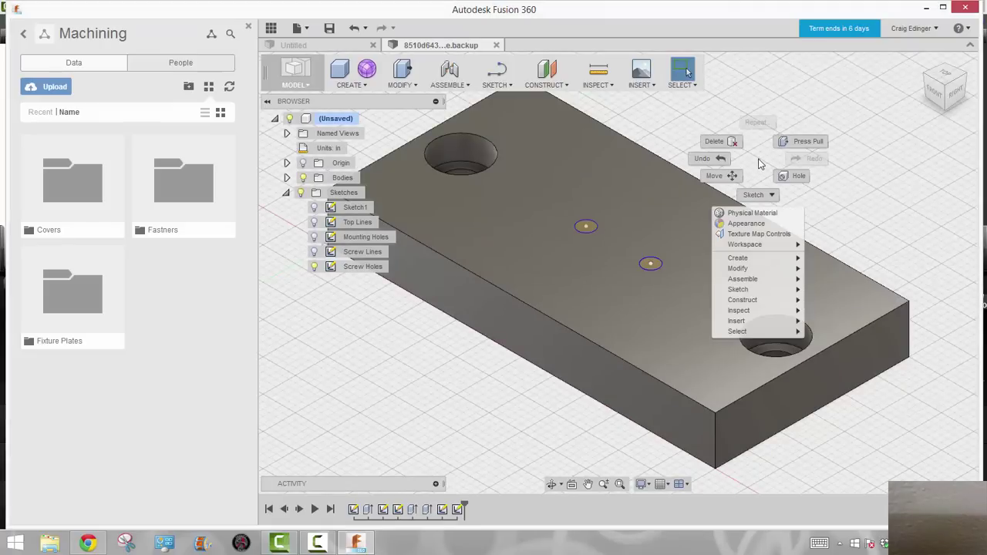
{"action": "left_click", "coordinate": [803, 140]}
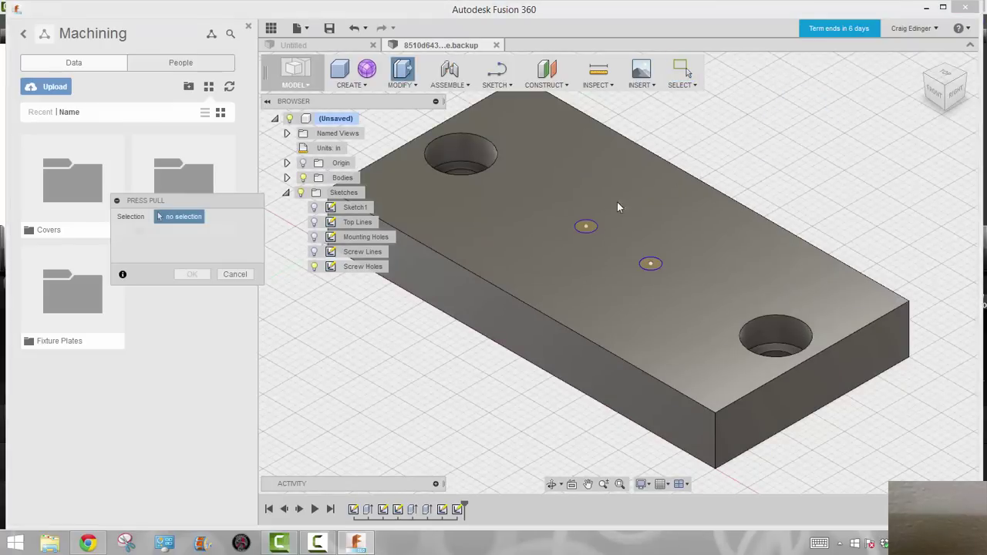
{"action": "left_click", "coordinate": [587, 226]}
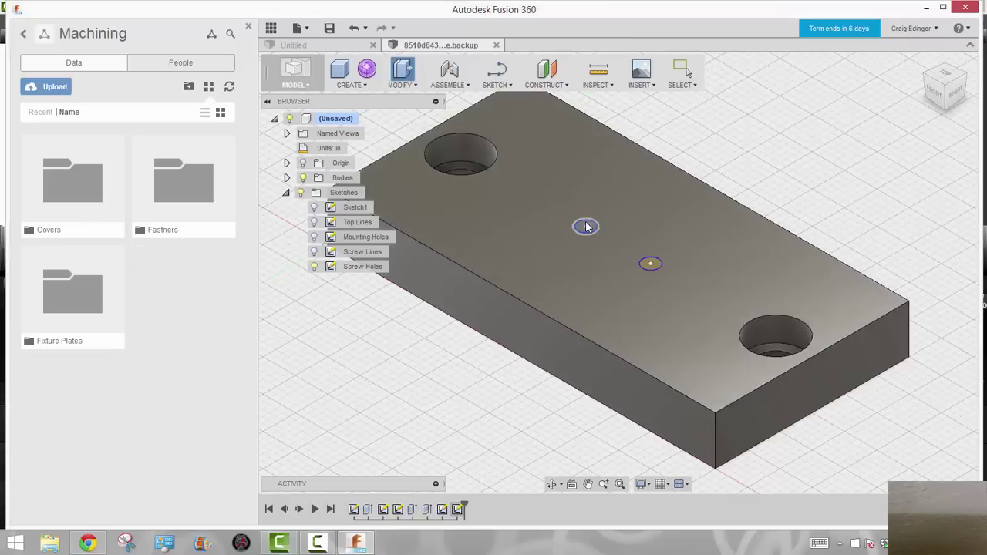
{"action": "left_click", "coordinate": [650, 265]}
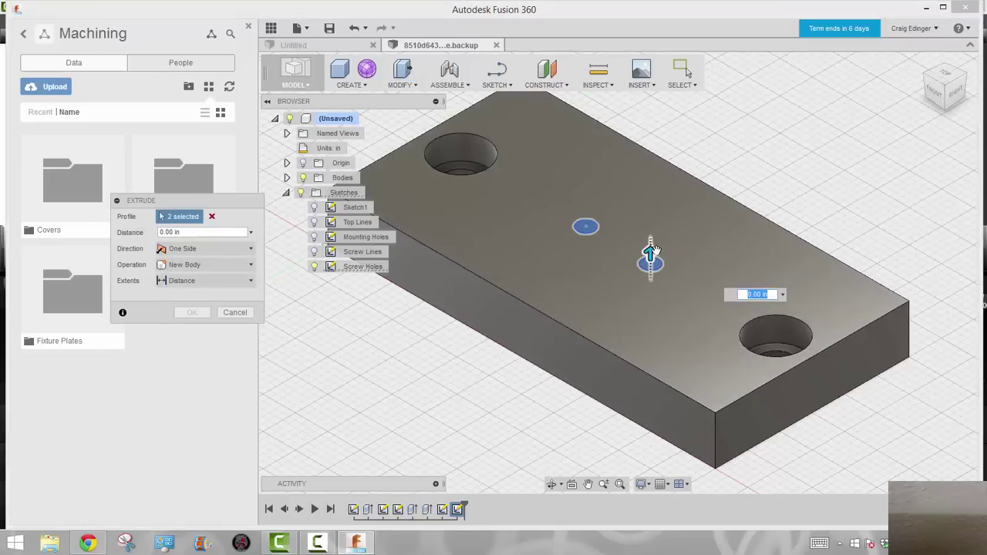
{"action": "left_click_drag", "start_coordinate": [650, 252], "coordinate": [640, 408]}
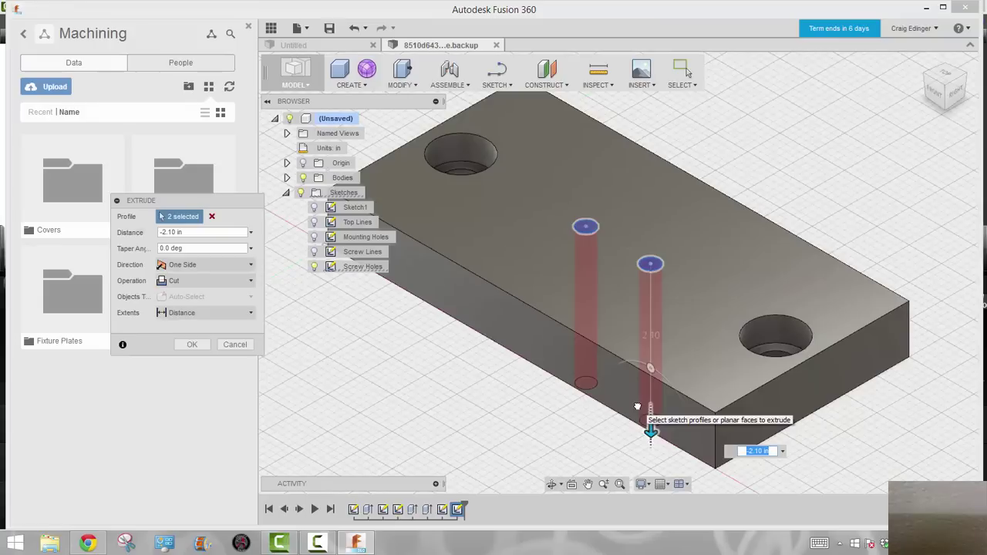
{"action": "key", "text": "Return"}
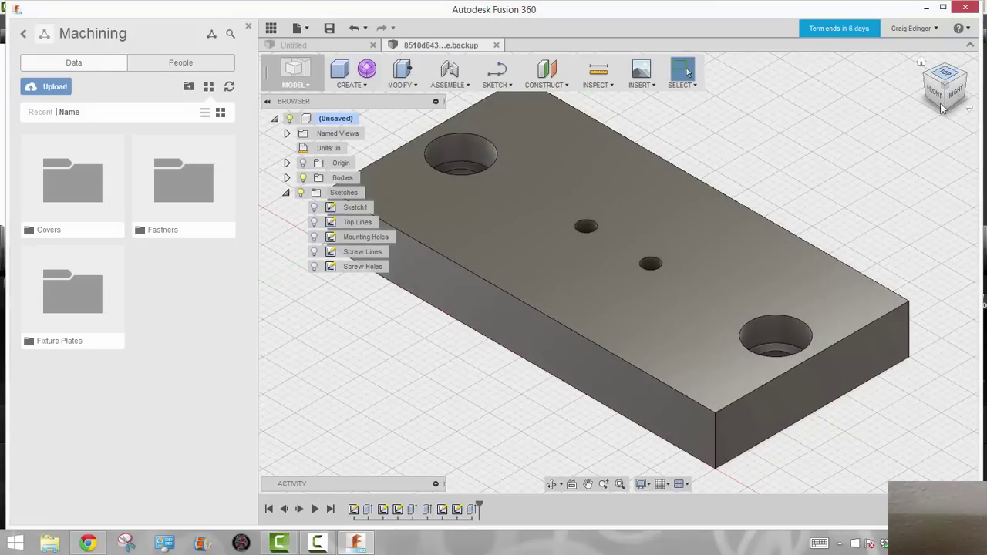
{"action": "left_click", "coordinate": [943, 75]}
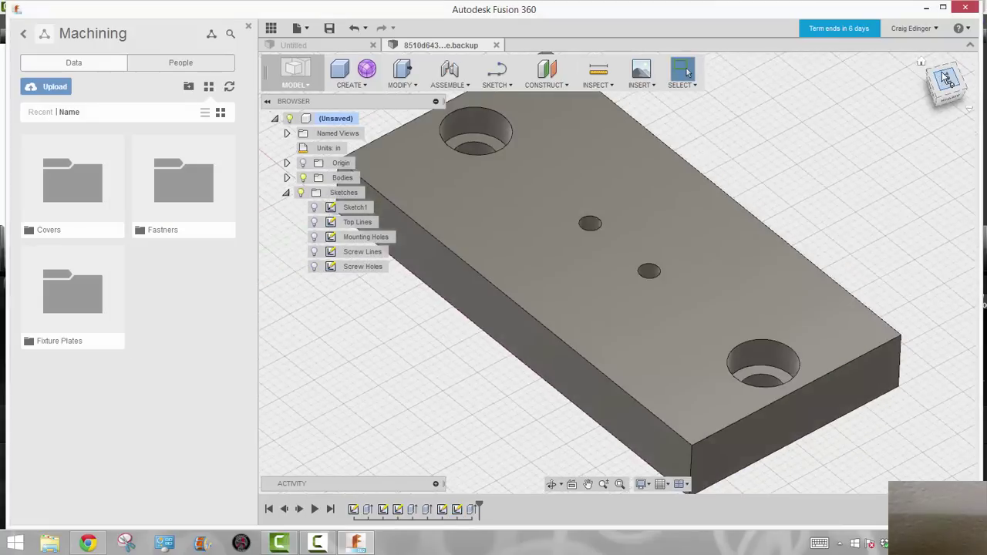
{"action": "left_click", "coordinate": [960, 62]}
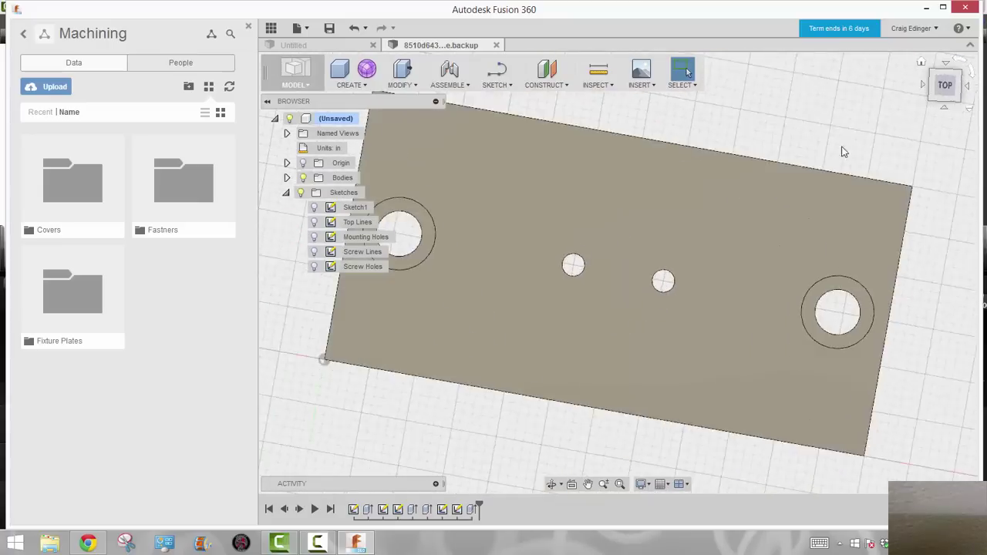
{"action": "left_click", "coordinate": [922, 62]}
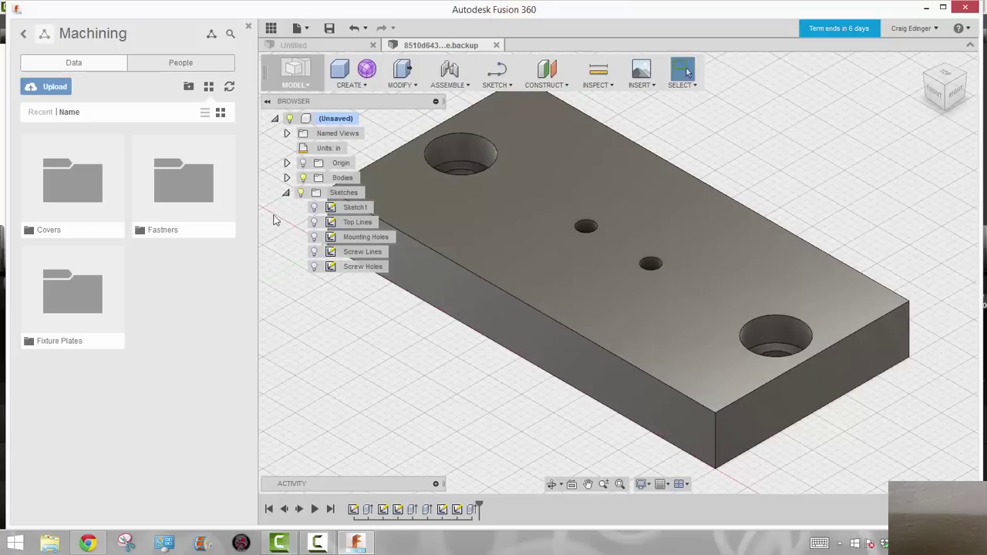
- Collapse the Sketches folder, start a full-length ANSI Unified thread on the left screw hole's inner face, and open the designation choices
{"action": "left_click", "coordinate": [288, 195]}
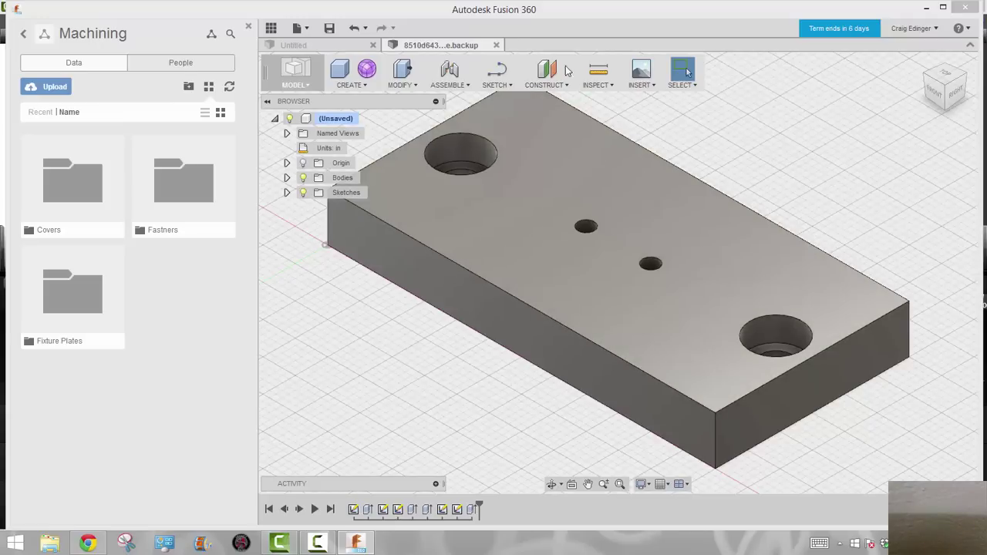
{"action": "left_click", "coordinate": [351, 85]}
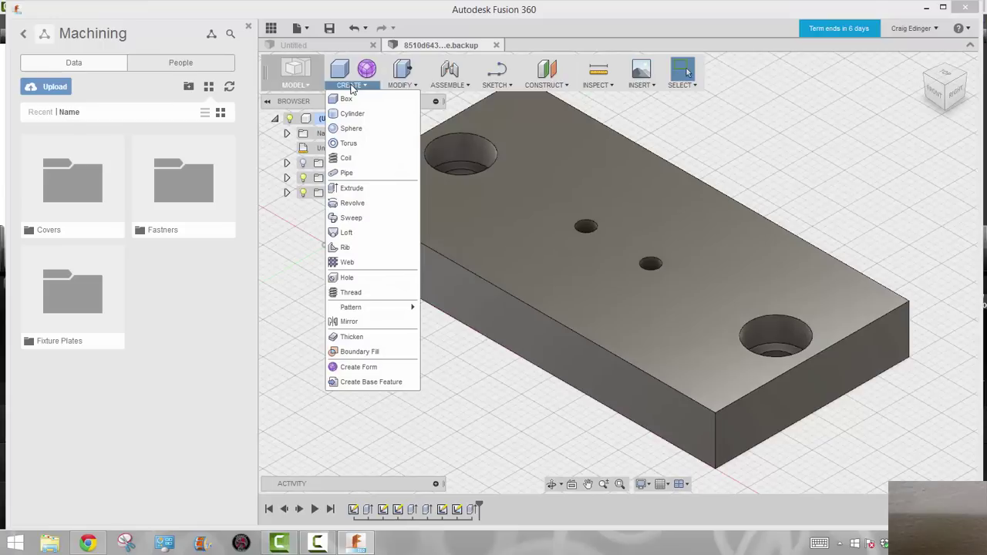
{"action": "left_click", "coordinate": [349, 294]}
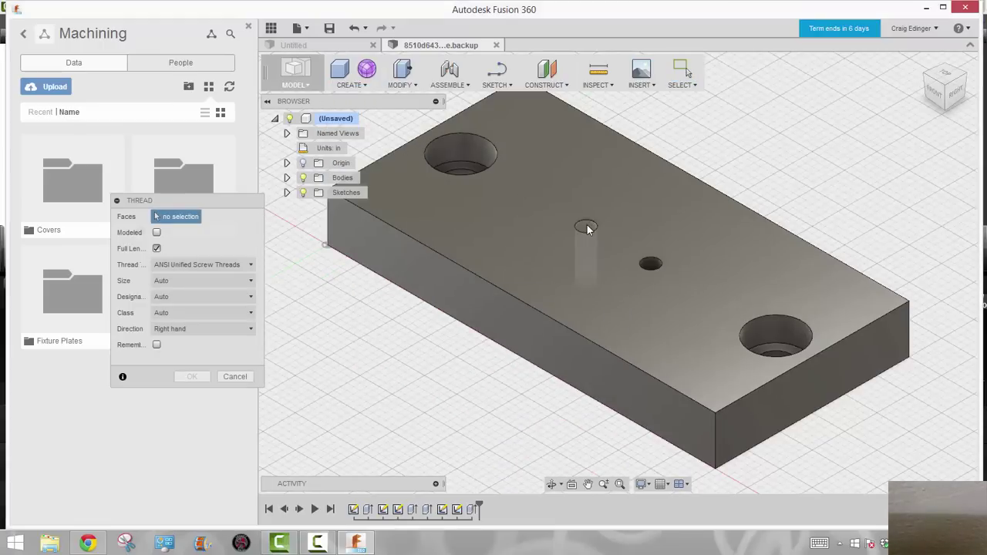
{"action": "left_click", "coordinate": [587, 224]}
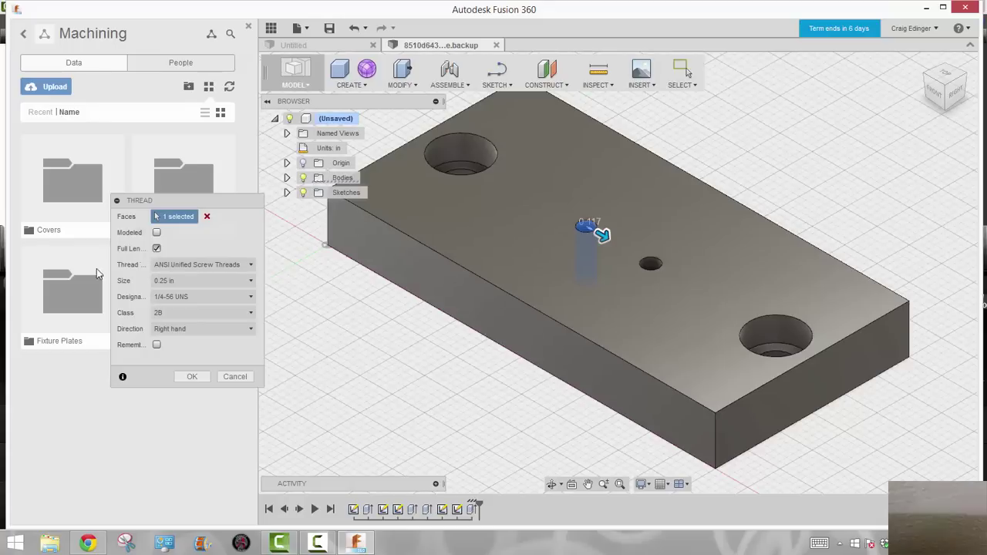
{"action": "left_click", "coordinate": [184, 296]}
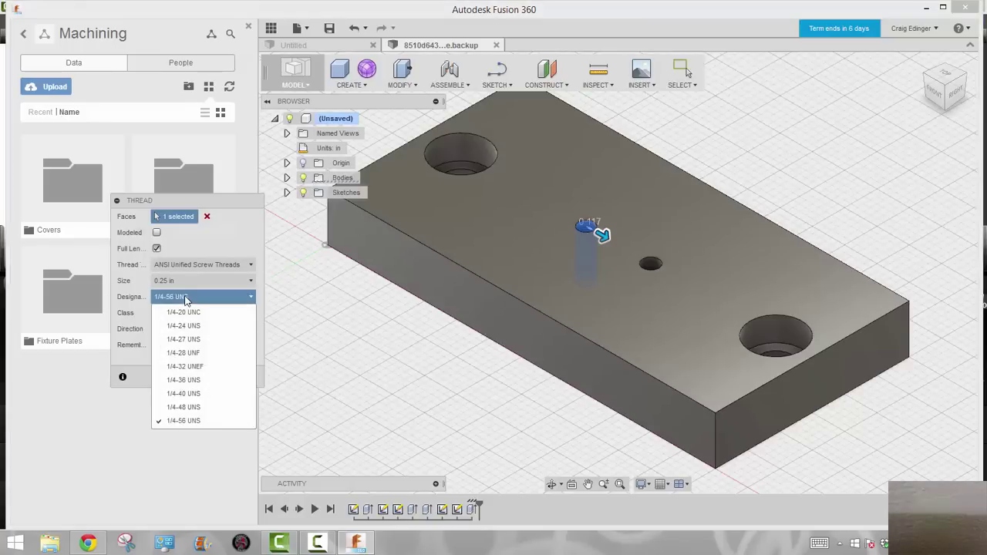